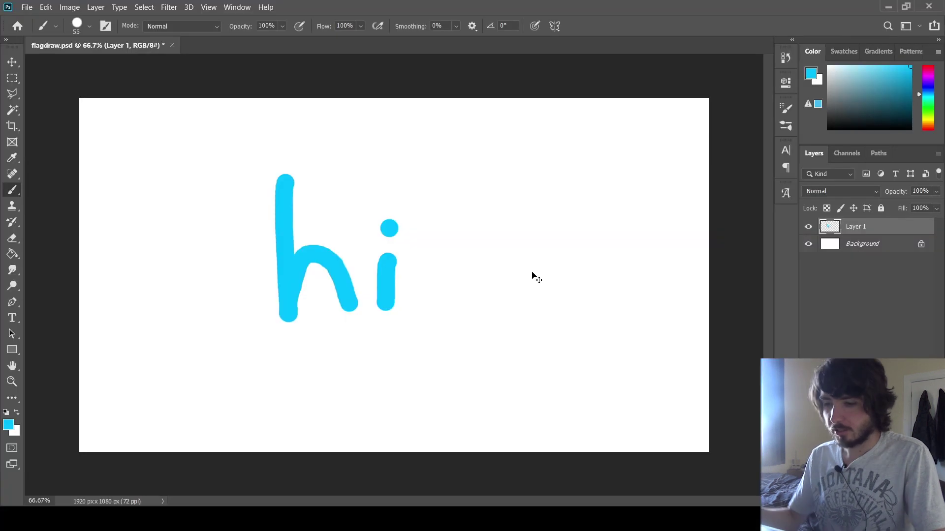
- Clear Layer 1 and fill the green outline with solid green
key(ctrl+a)
key(Delete)
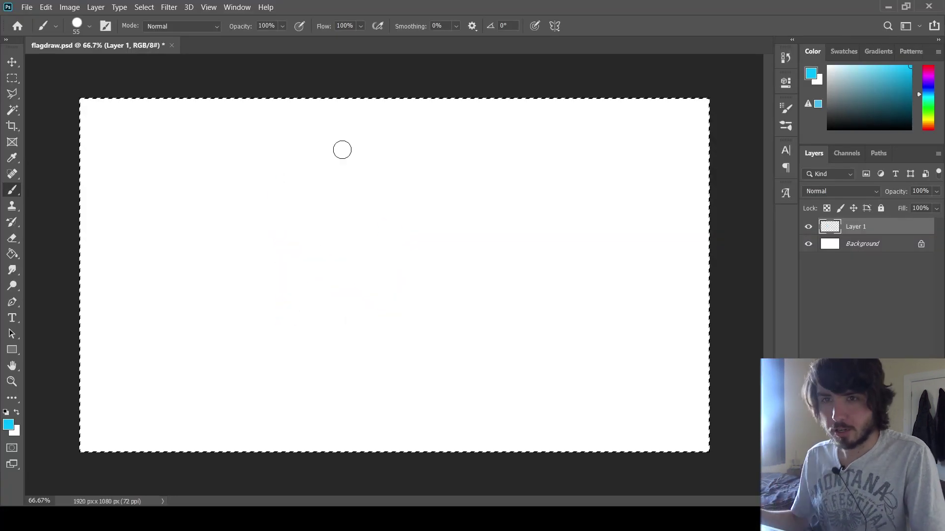
key(ctrl+d)
key(i)
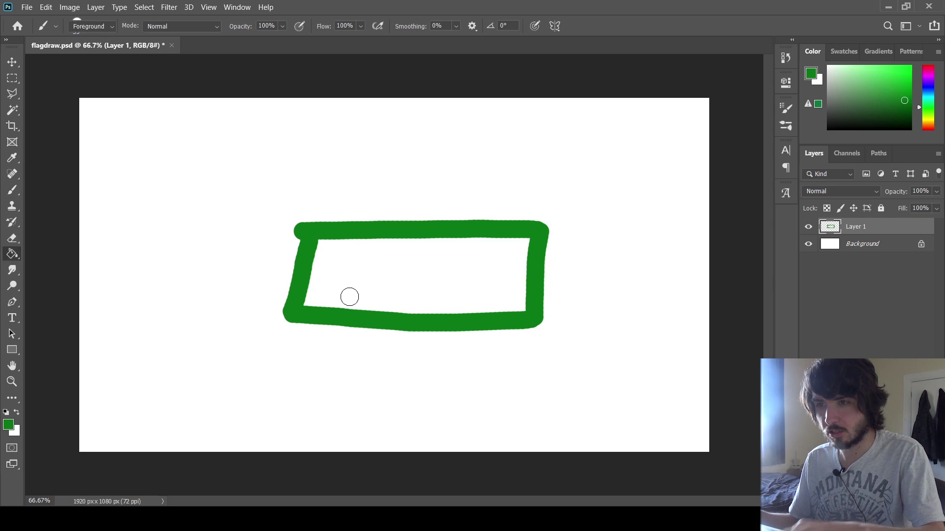
key(g)
click(346, 288)
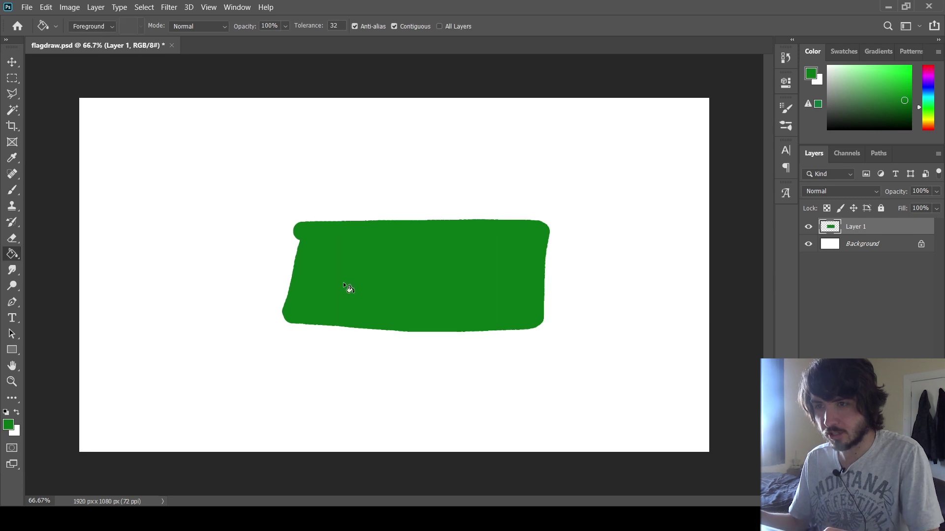
- Paint red stripes along the top and bottom edges of the green field
key(b)
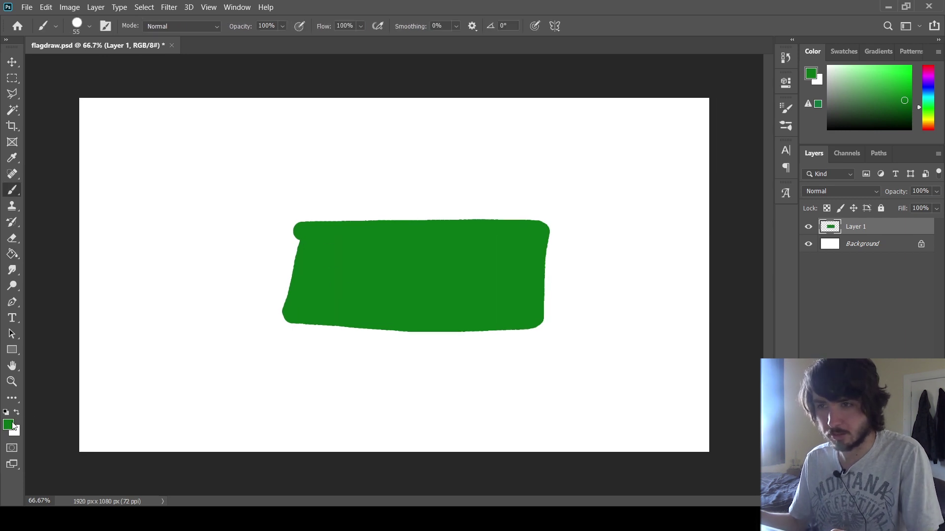
key(i)
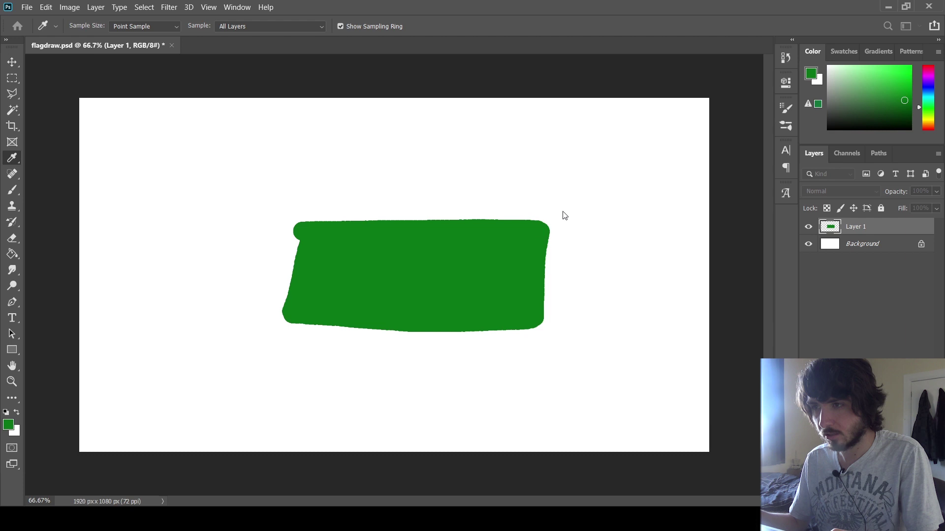
key(b)
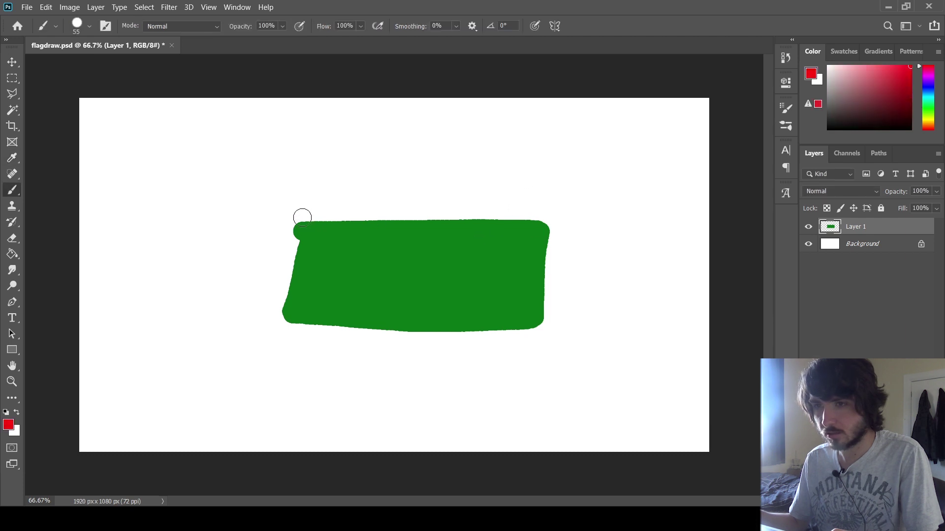
drag(302, 214, 541, 220)
drag(286, 321, 539, 320)
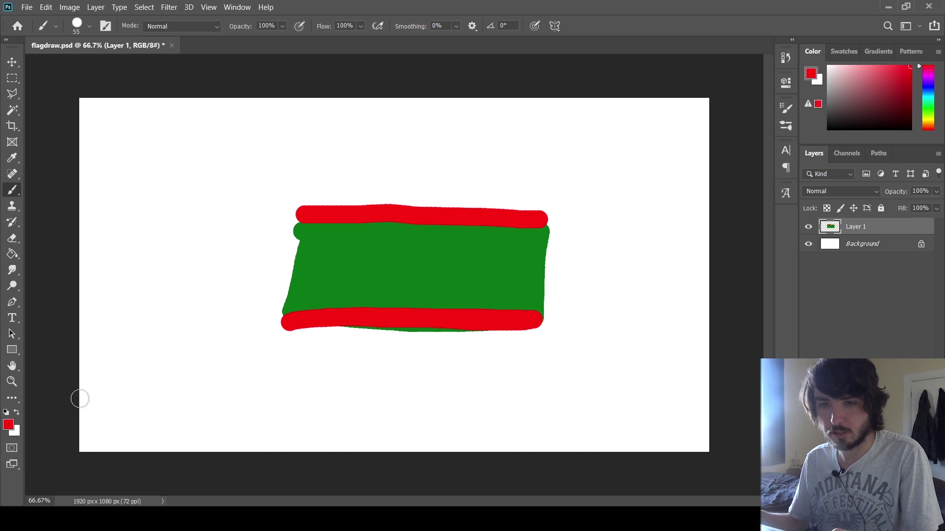
- Brush a thick white crescent arc on the green field
alt+click(201, 320)
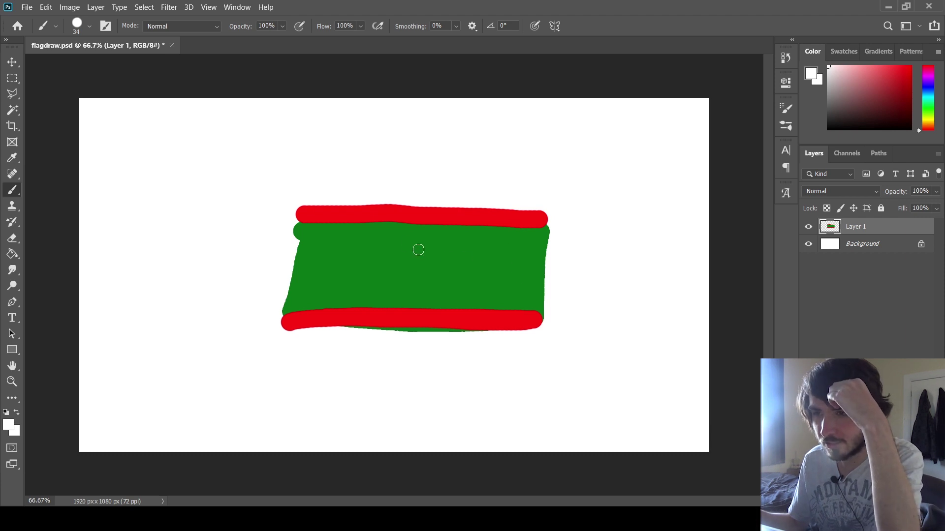
mouse_move(409, 240)
mouse_down()
mouse_move(386, 270)
mouse_move(393, 297)
mouse_move(423, 299)
mouse_up()
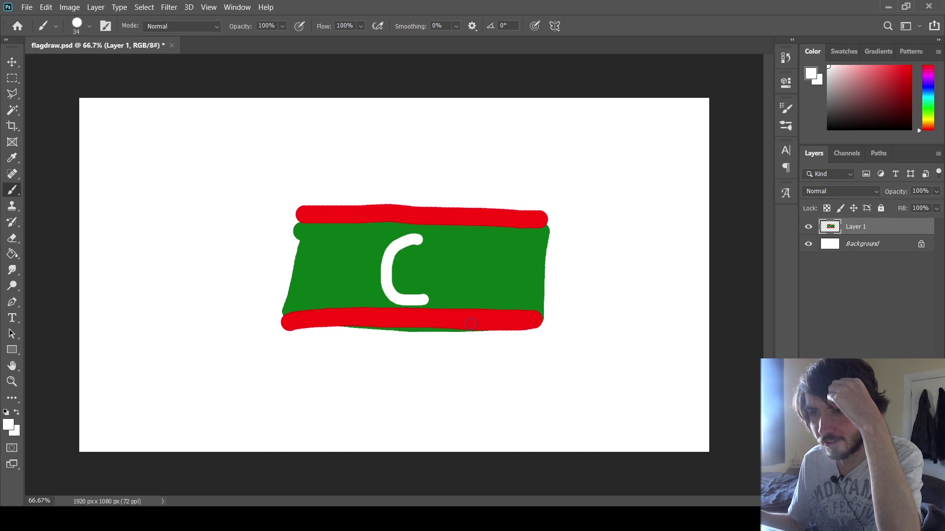
key(ctrl+z)
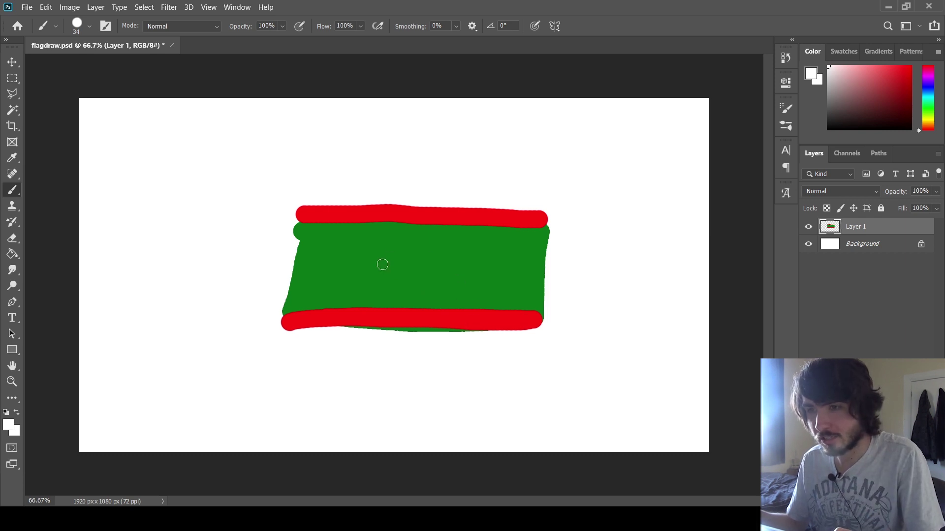
drag(379, 265, 440, 245)
key(ctrl+z)
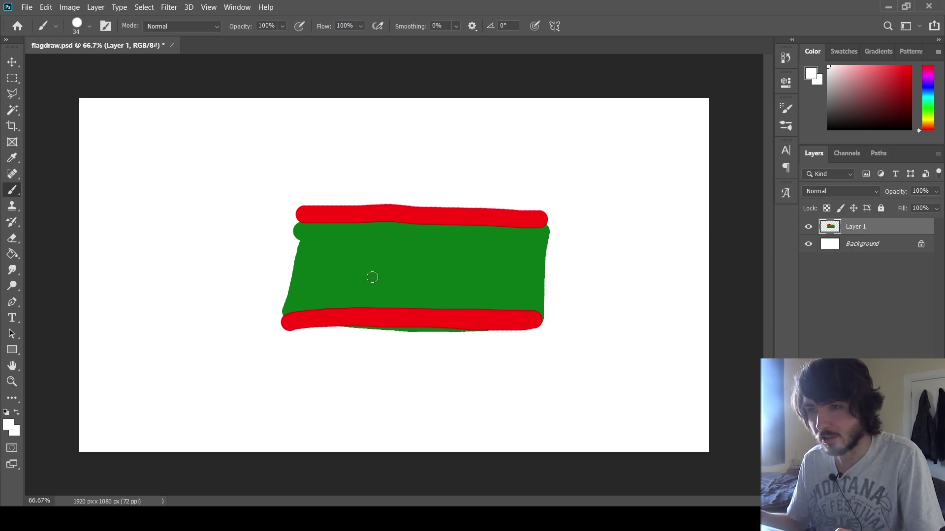
mouse_move(372, 277)
mouse_down()
mouse_move(428, 259)
mouse_move(450, 280)
mouse_move(414, 272)
mouse_move(380, 281)
mouse_move(391, 269)
mouse_move(449, 274)
mouse_move(455, 286)
mouse_up()
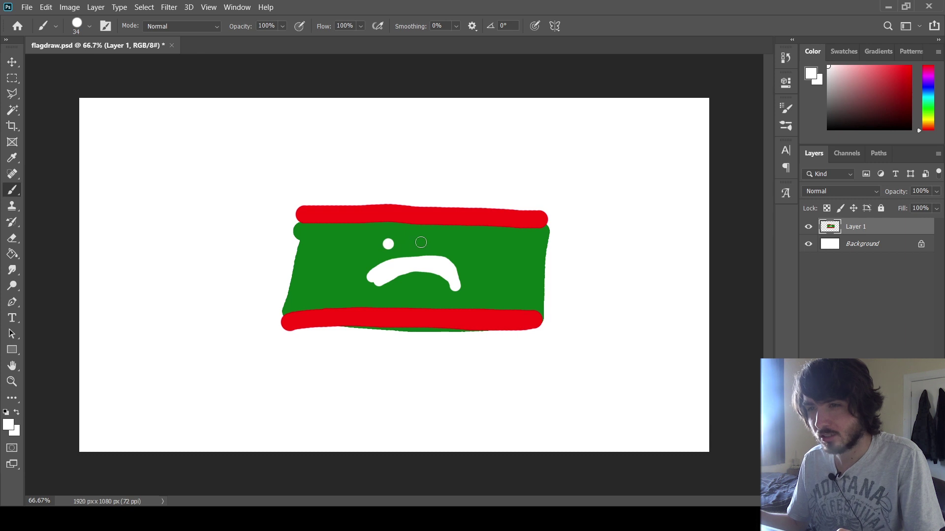
- Add white dot marks above the crescent and reshape them with a smaller brush
click(435, 240)
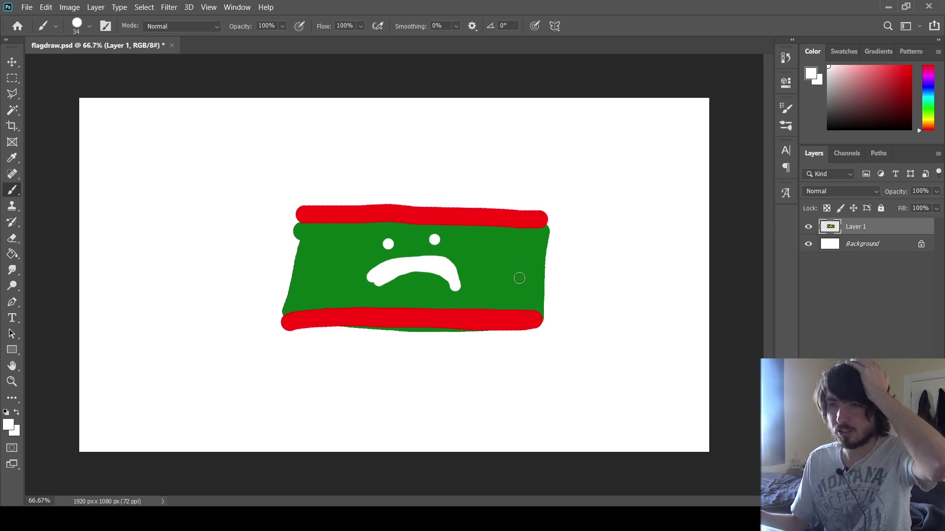
key(bracketleft)
key(bracketleft)
drag(432, 238, 439, 241)
drag(385, 246, 396, 235)
drag(386, 235, 394, 246)
click(409, 240)
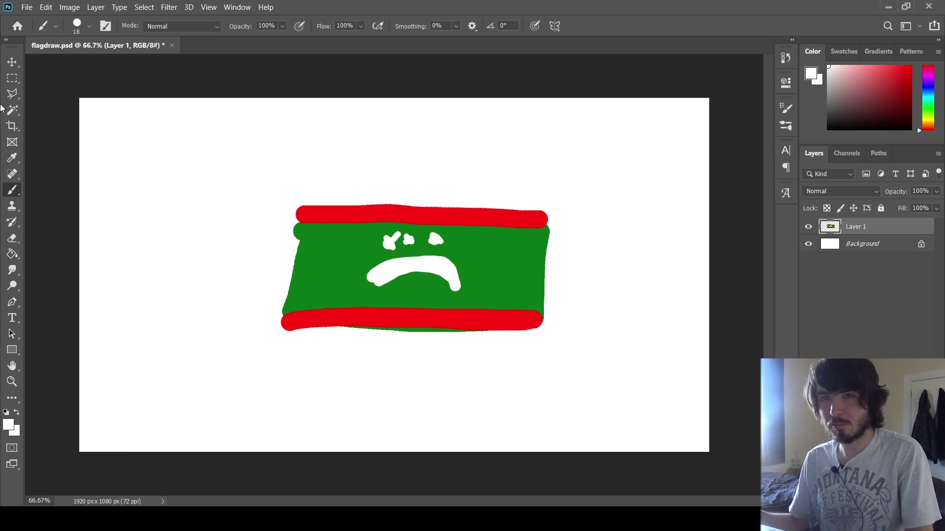
- Trim the flag's ragged left edge straight with a rectangular selection
click(13, 77)
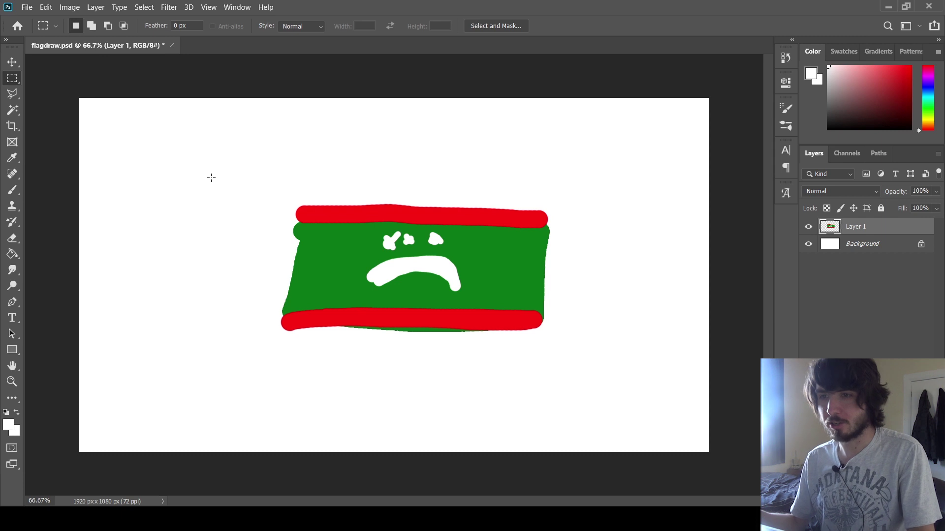
drag(201, 164, 302, 380)
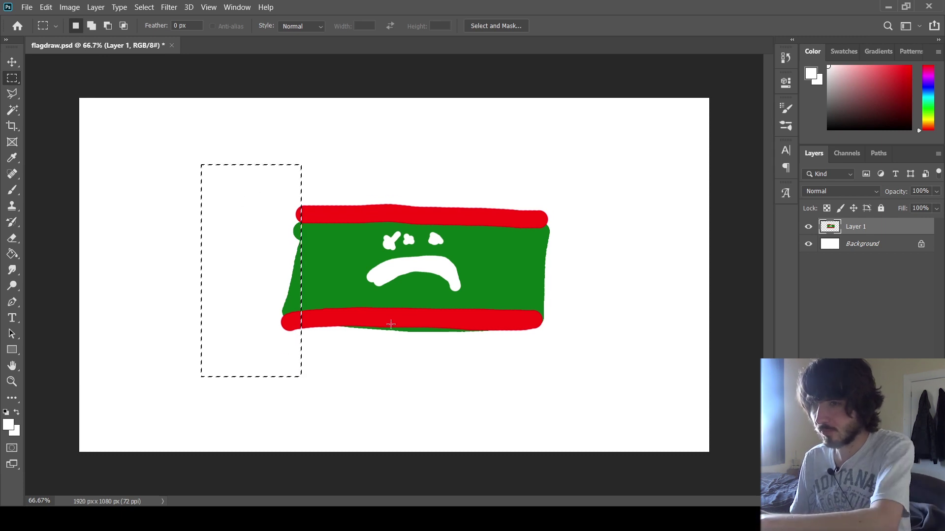
click(498, 318)
drag(240, 188, 308, 369)
key(Delete)
click(382, 333)
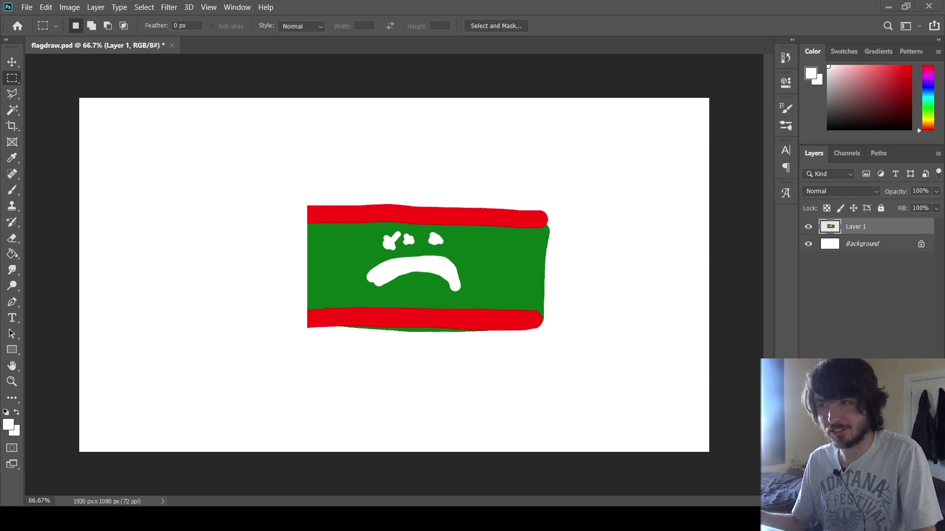
- Paste the real Mauritania flag, enlarge it beside the drawing, and roll a new country
key(ctrl+v)
key(ctrl+t)
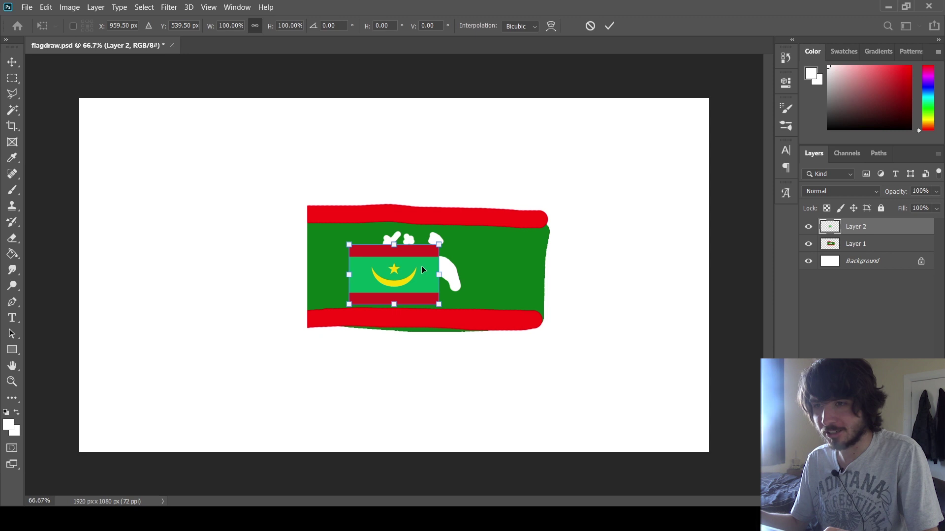
drag(421, 279, 222, 272)
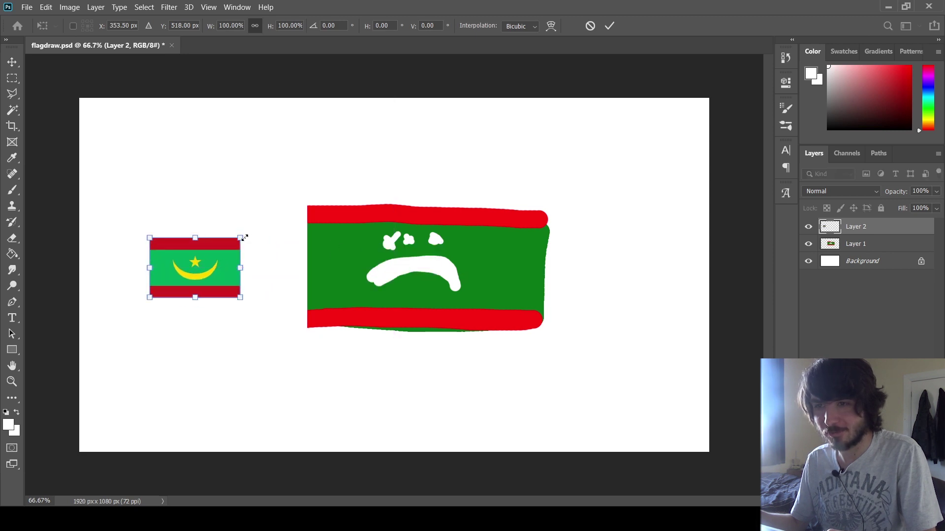
mouse_move(242, 238)
mouse_down()
mouse_move(272, 213)
mouse_move(350, 180)
mouse_up()
mouse_move(300, 214)
mouse_down()
mouse_move(253, 233)
mouse_move(255, 242)
mouse_up()
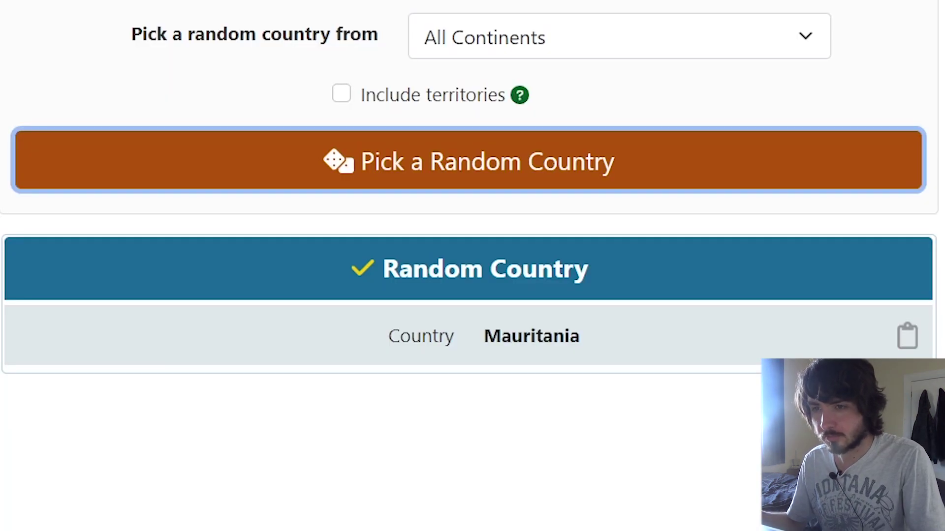
key(Return)
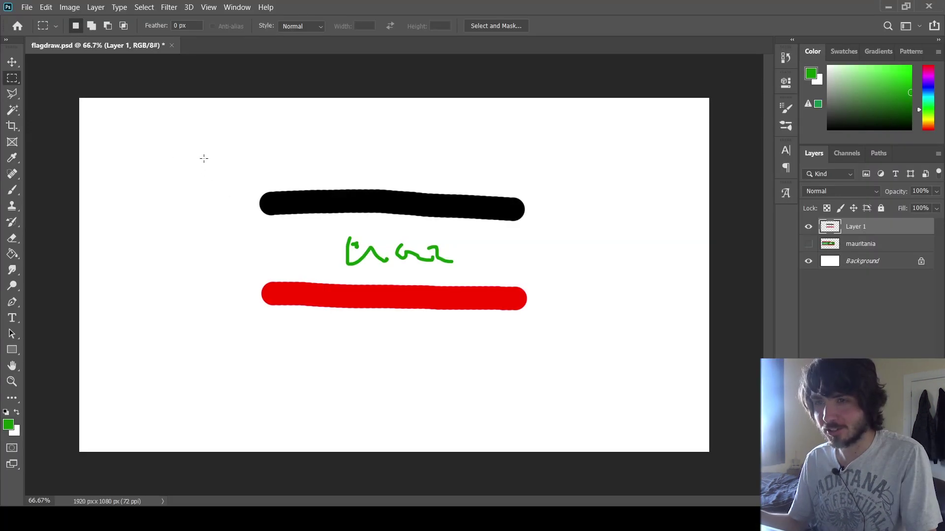
- Paste the real Iraq flag, enlarge it, and move it left beside the drawing
drag(204, 158, 283, 347)
key(ctrl+z)
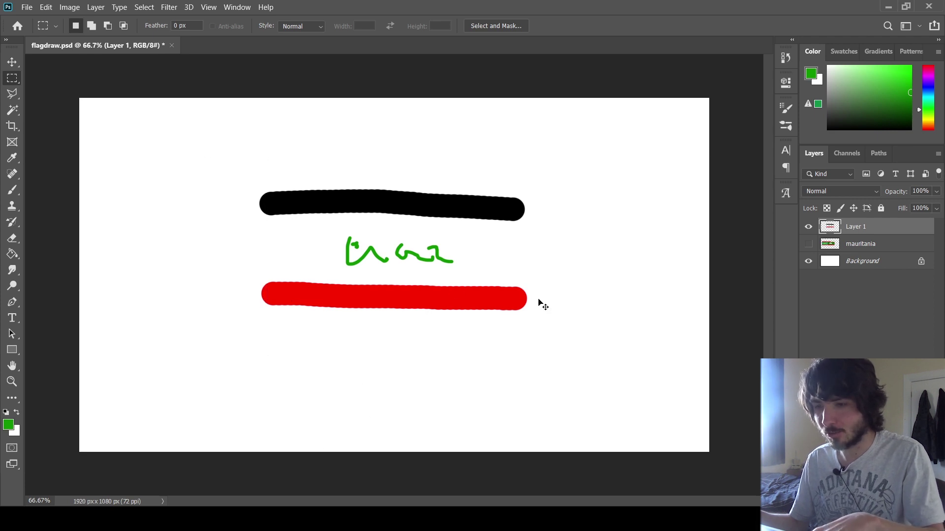
key(ctrl+v)
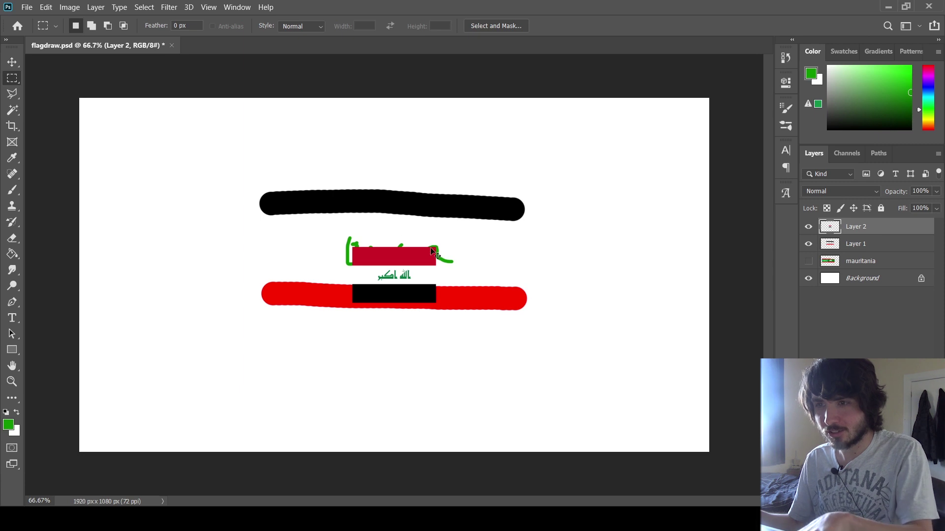
key(ctrl+t)
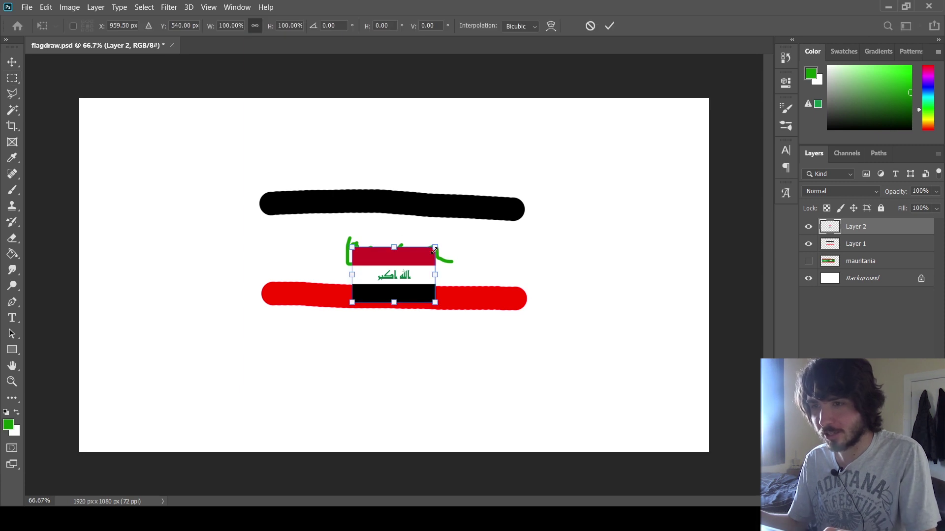
drag(435, 248, 475, 217)
key(ctrl+z)
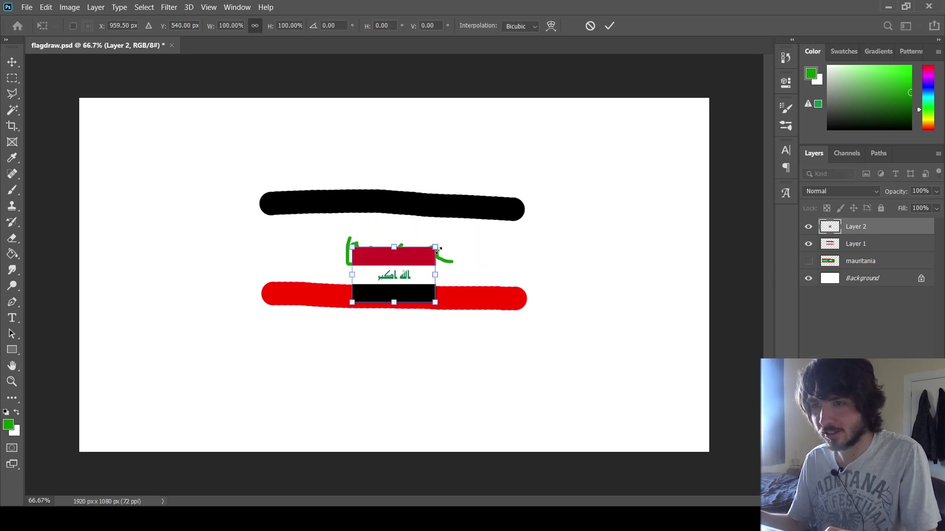
drag(438, 249, 542, 176)
drag(507, 237, 218, 250)
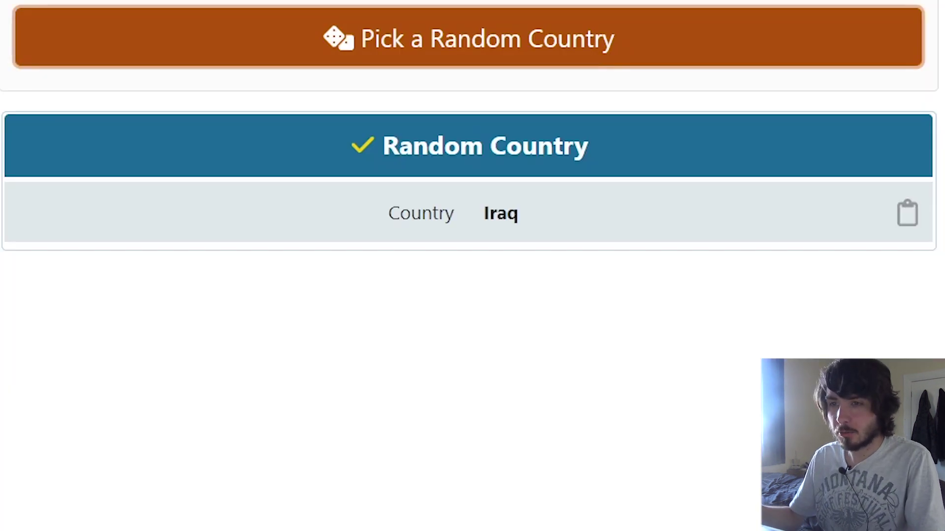
- Roll the random country generator to get Panama
key(space)
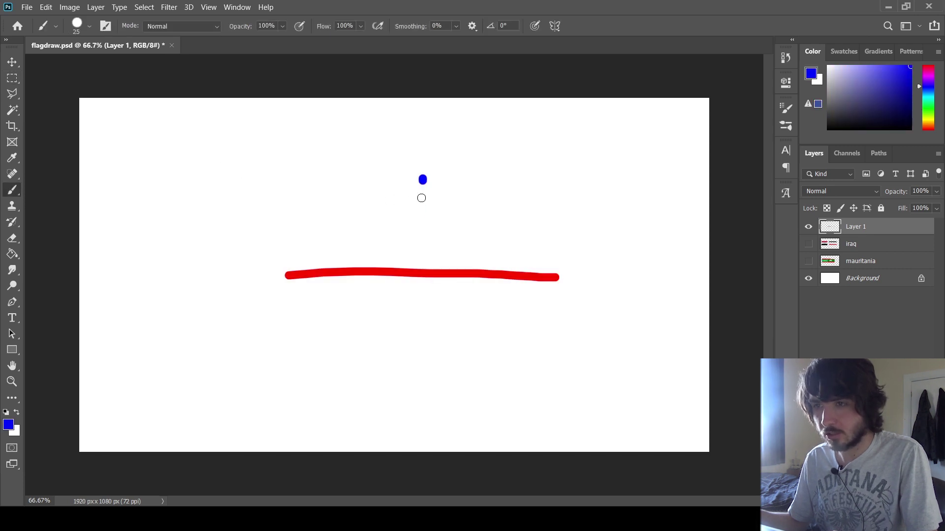
- Paint a blue vertical bar across the red line, with blue and red star blobs in the quadrants
drag(422, 198, 411, 378)
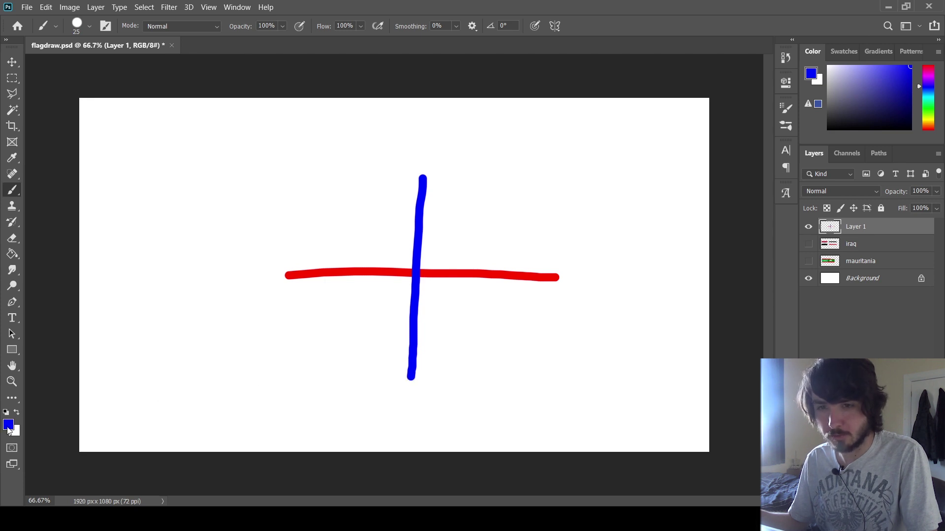
mouse_move(339, 227)
mouse_down()
mouse_move(356, 209)
mouse_move(357, 224)
mouse_move(343, 223)
mouse_move(343, 213)
mouse_move(362, 213)
mouse_move(348, 224)
mouse_move(336, 204)
mouse_move(361, 232)
mouse_up()
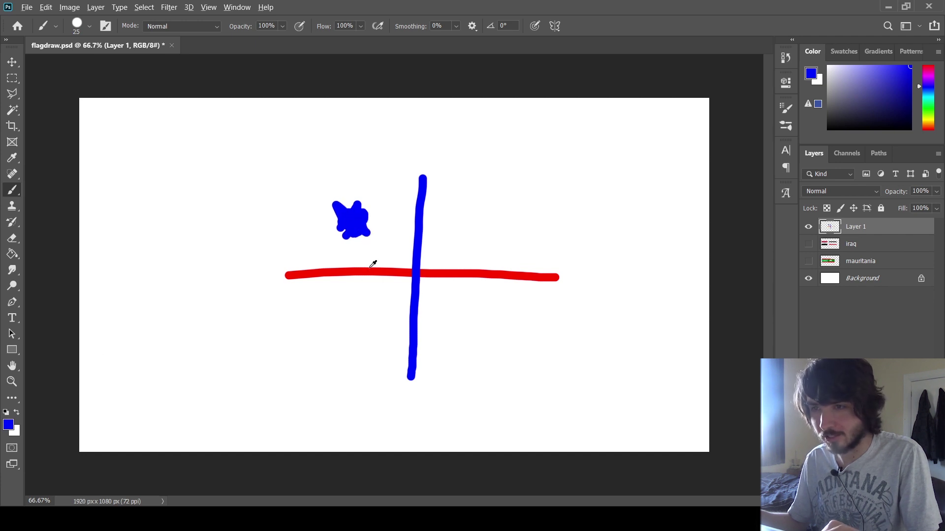
mouse_move(477, 328)
mouse_down()
mouse_move(507, 317)
mouse_move(485, 305)
mouse_move(490, 325)
mouse_up()
alt+click(380, 274)
mouse_move(338, 322)
mouse_down()
mouse_move(362, 320)
mouse_move(342, 334)
mouse_move(362, 326)
mouse_move(343, 316)
mouse_up()
mouse_move(482, 226)
mouse_down()
mouse_move(506, 222)
mouse_move(486, 217)
mouse_up()
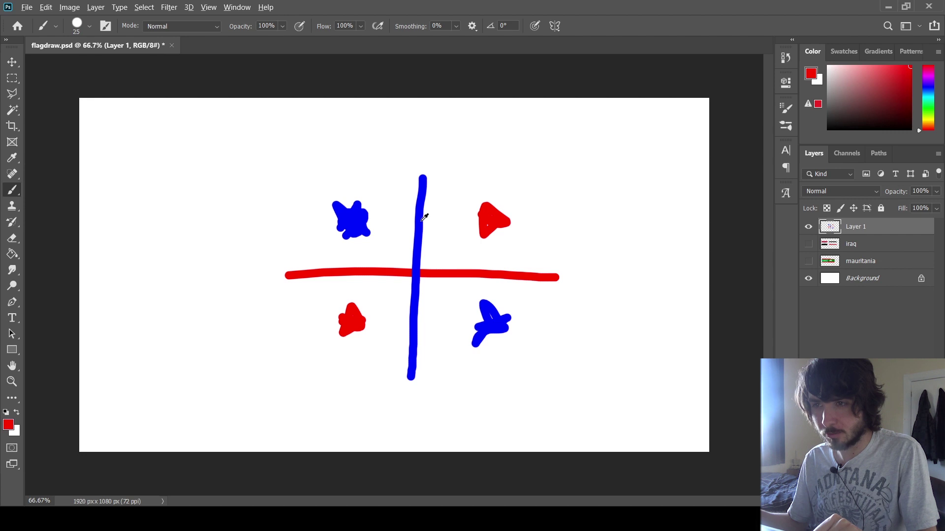
alt+click(422, 220)
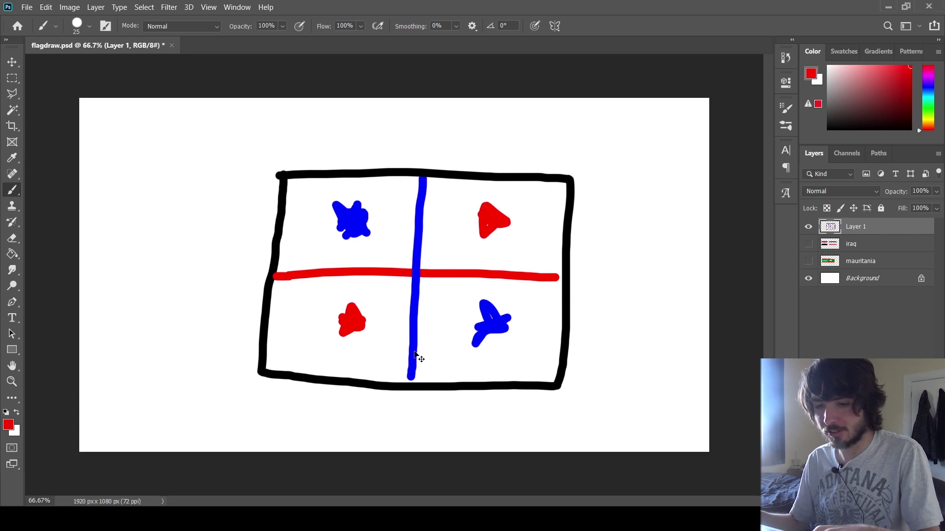
- Paste the real Panama flag and move it left of the drawing
key(ctrl+v)
key(ctrl+t)
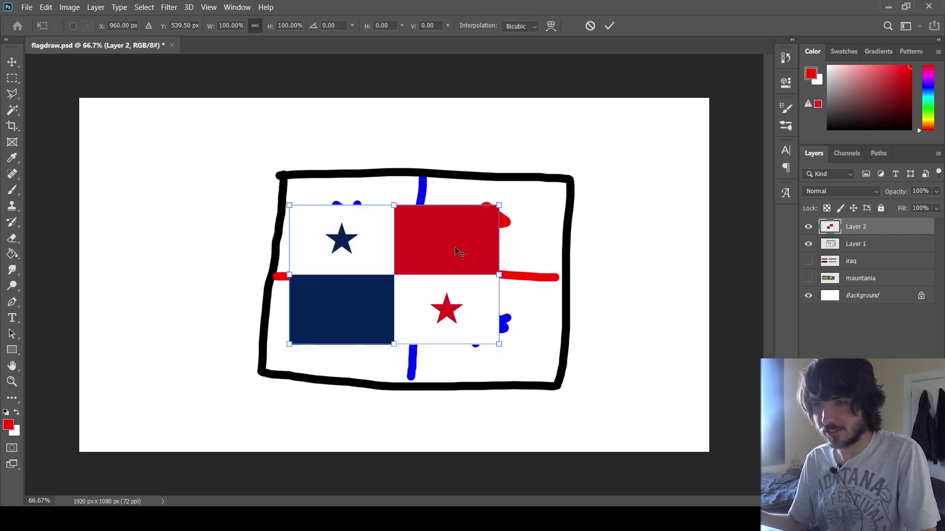
mouse_move(458, 246)
mouse_down()
mouse_move(374, 253)
mouse_move(253, 241)
mouse_move(267, 234)
mouse_up()
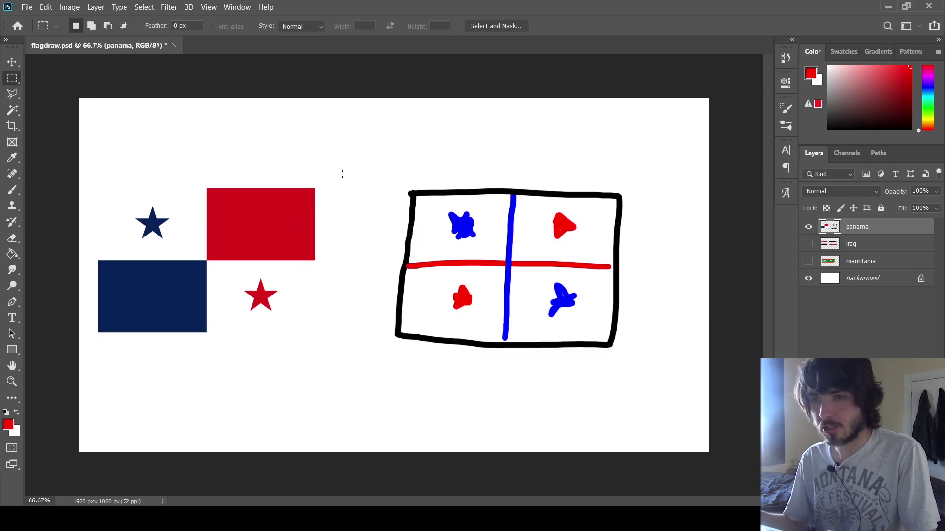
- Centre the merged panama artwork, deselect it, and roll São Tomé and Príncipe
drag(343, 174, 64, 369)
key(ctrl+t)
drag(256, 245, 291, 245)
key(Return)
key(m)
click(312, 169)
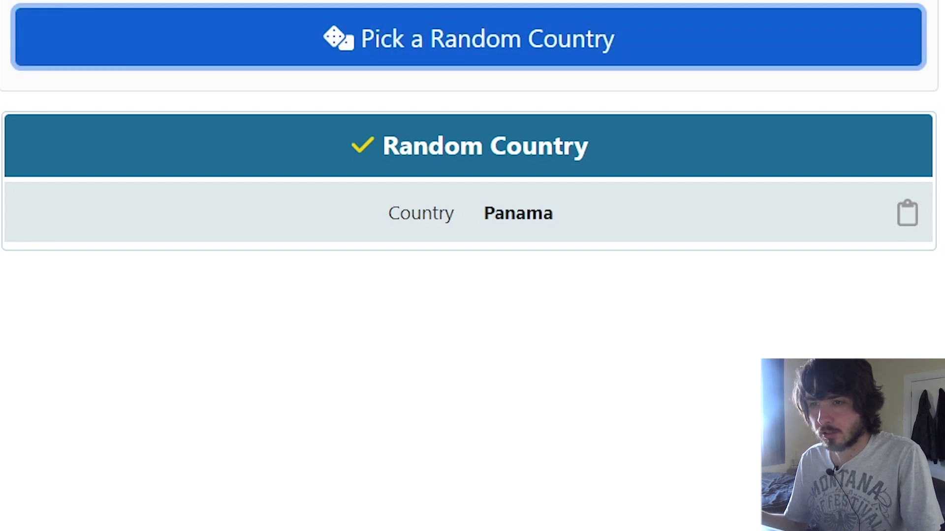
key(Return)
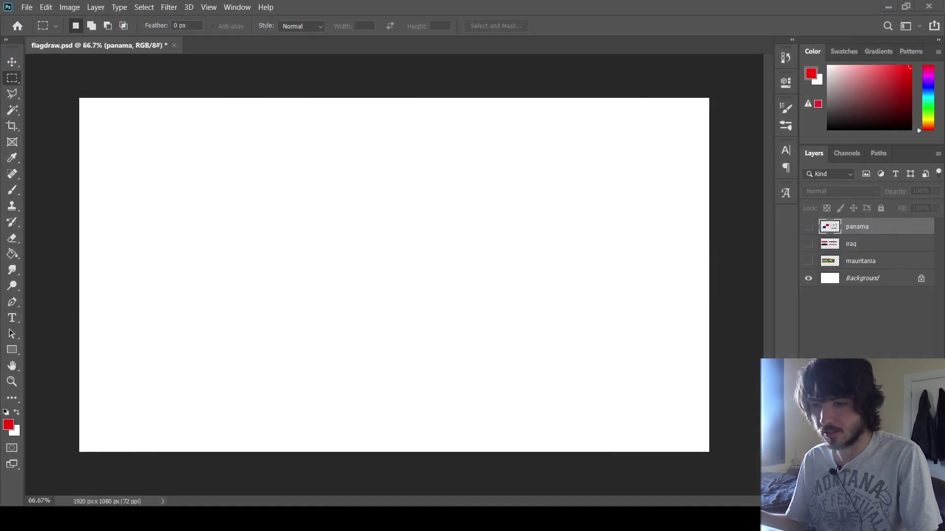
- Create a new layer and paint the dark green body of the flag
key(i)
key(ctrl+alt+shift+n)
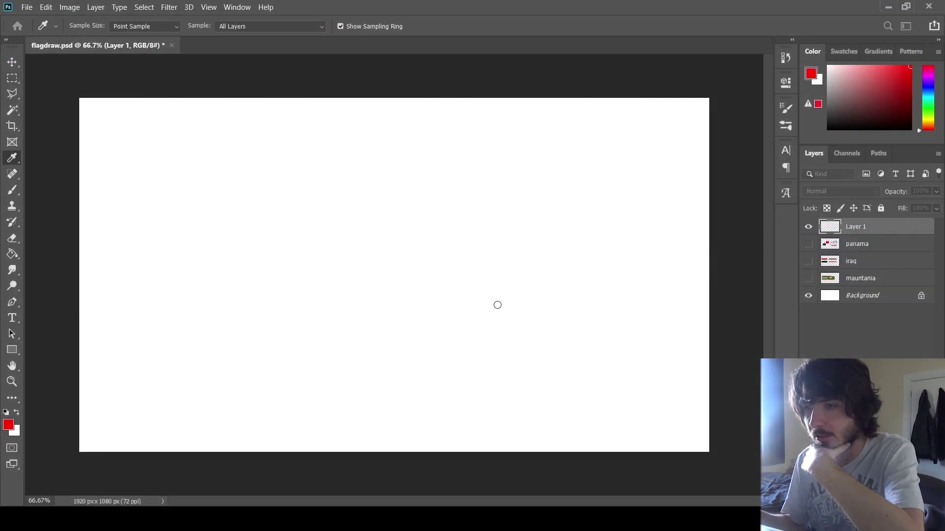
key(b)
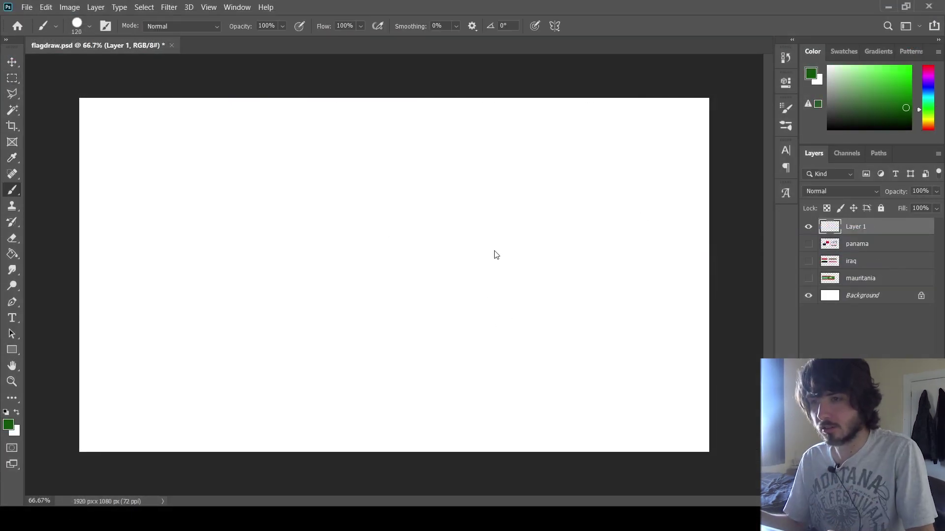
mouse_move(306, 241)
mouse_down()
mouse_move(482, 243)
mouse_move(487, 258)
mouse_move(485, 303)
mouse_move(302, 296)
mouse_move(302, 262)
mouse_move(443, 258)
mouse_move(453, 276)
mouse_move(320, 271)
mouse_up()
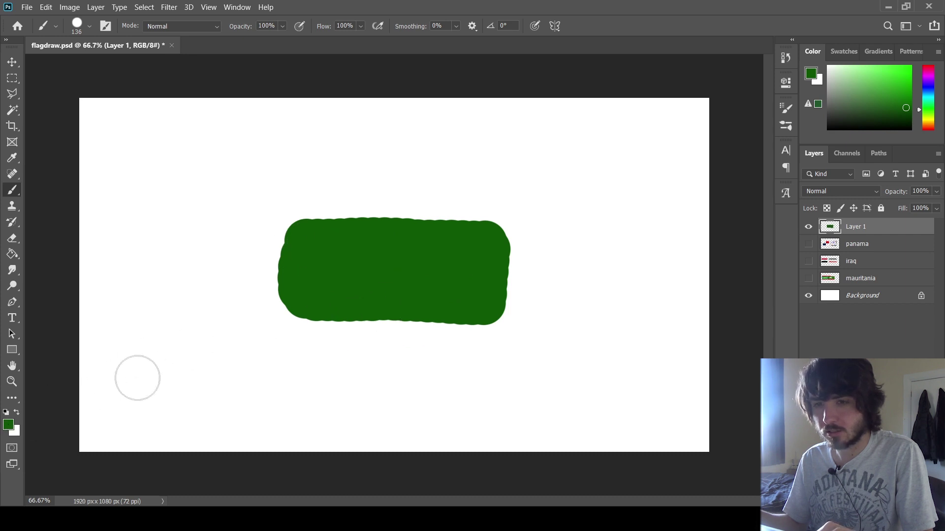
- Paint red stripes along the top and bottom of the green block
key(i)
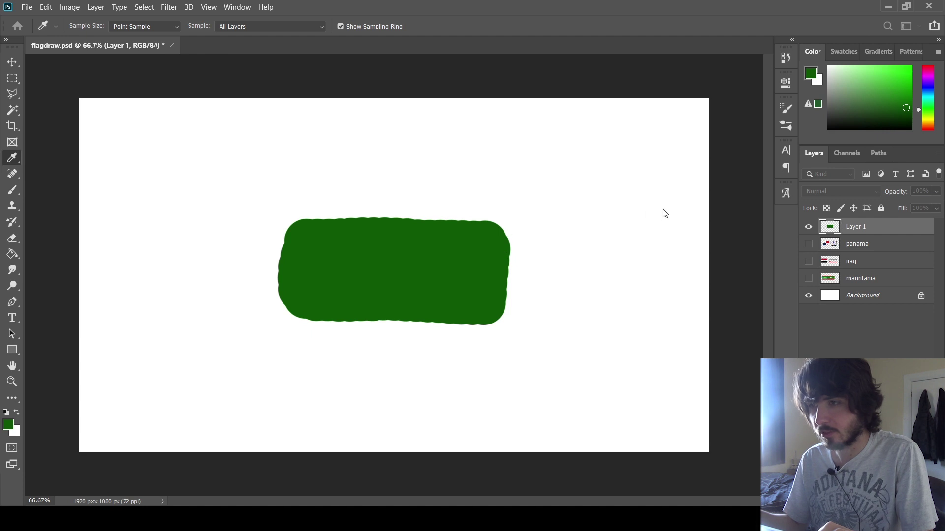
key(b)
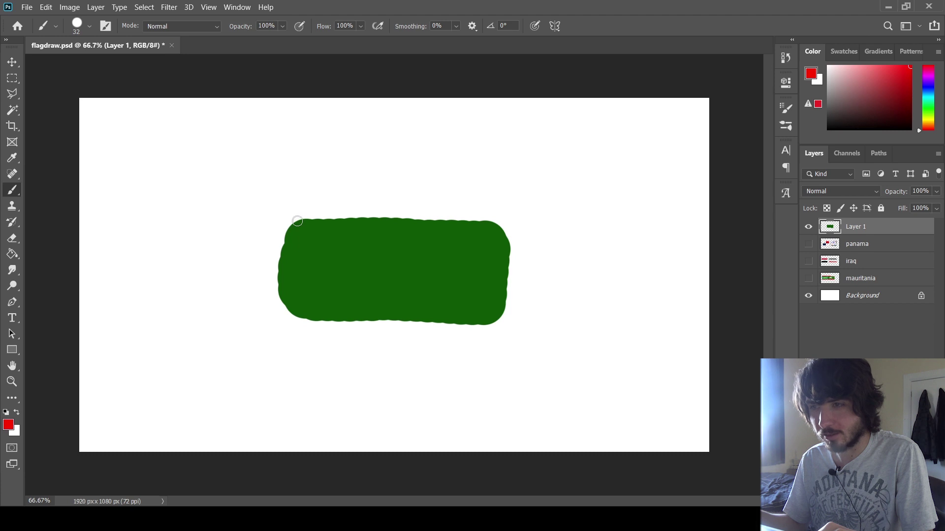
drag(299, 218, 510, 223)
click(295, 318)
drag(320, 319, 490, 323)
key(ctrl+z)
key(ctrl+z)
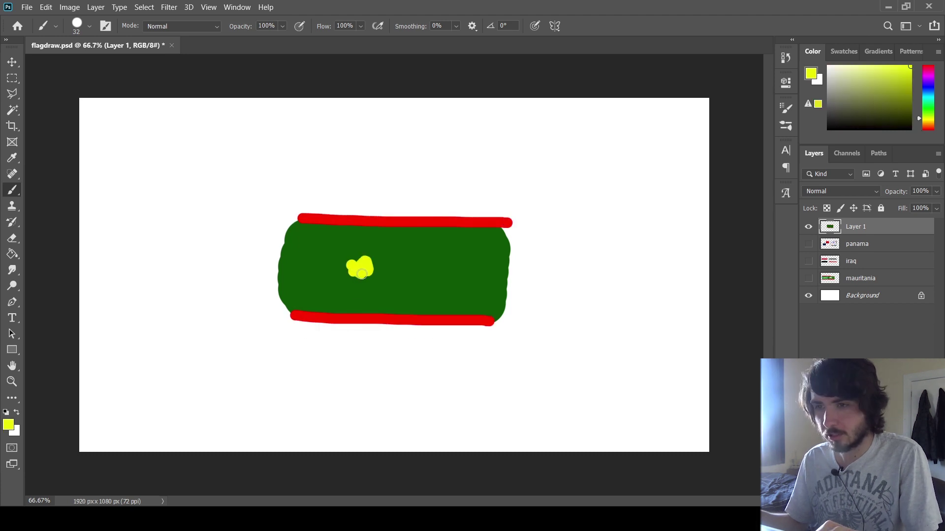
- Add a second yellow star blob and a black band on the left edge, then save
mouse_move(429, 268)
mouse_down()
mouse_move(446, 265)
mouse_move(434, 256)
mouse_up()
key(d)
mouse_move(289, 333)
mouse_down()
mouse_move(296, 208)
mouse_move(524, 217)
mouse_up()
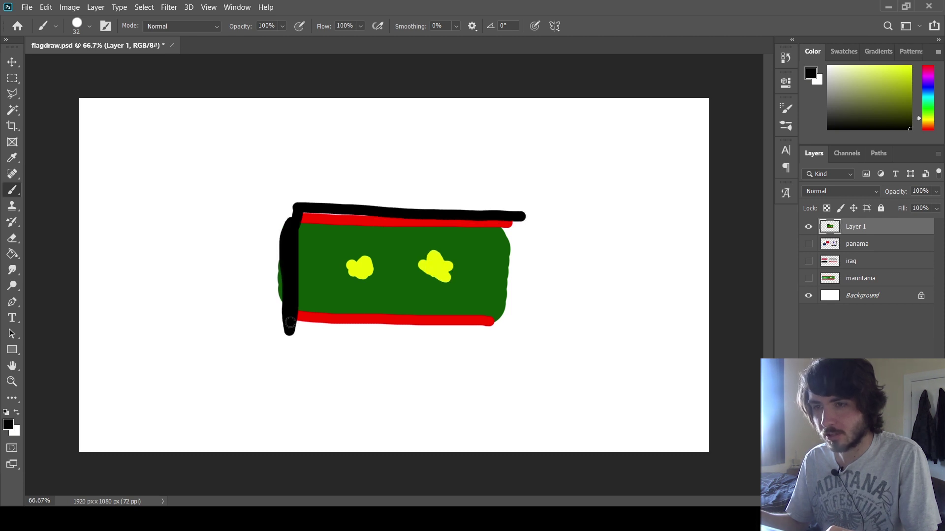
drag(290, 321, 492, 322)
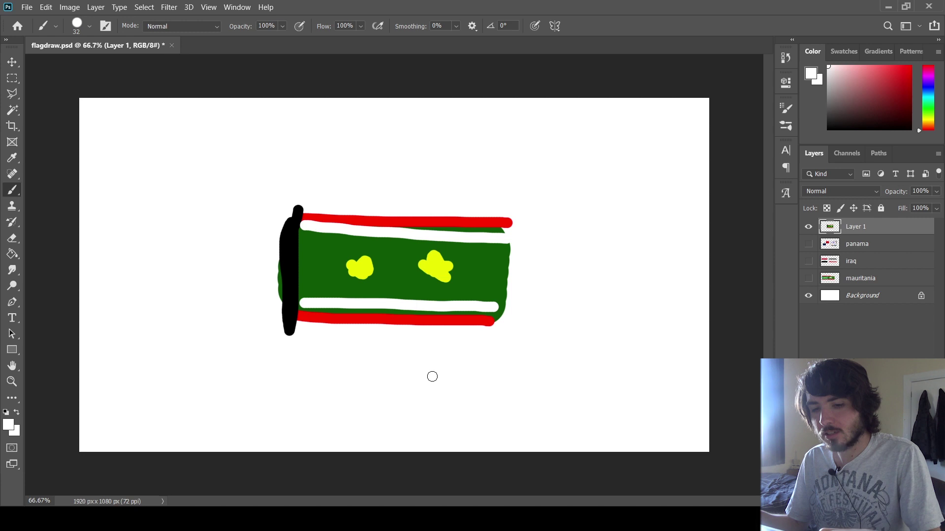
key(ctrl+s)
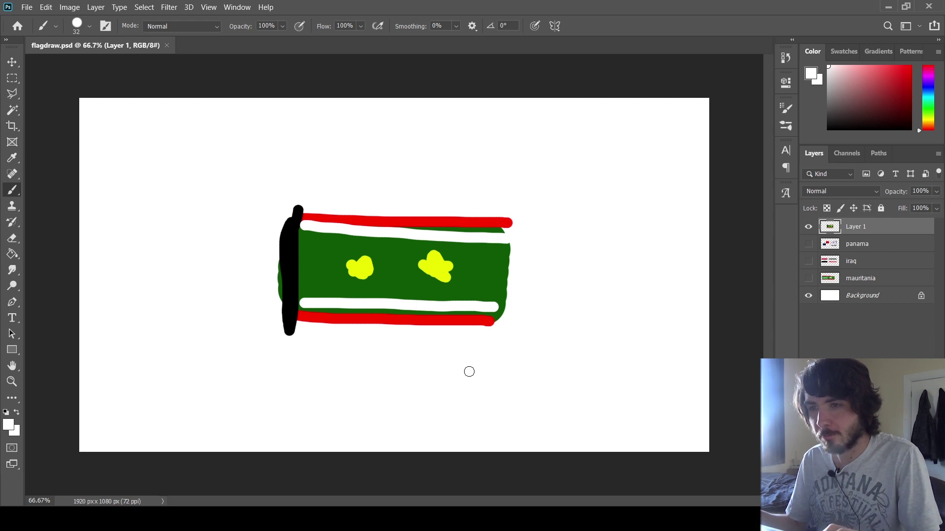
- Try a thin white top stripe, undo it, and save again
key(ctrl+z)
key(ctrl+z)
key(bracketleft)
key(bracketleft)
drag(300, 225, 496, 235)
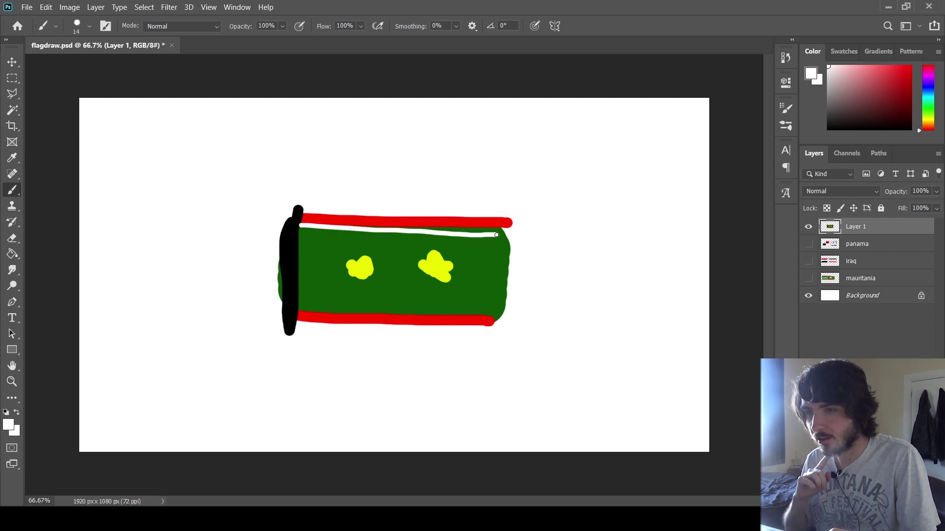
key(ctrl+z)
key(ctrl+s)
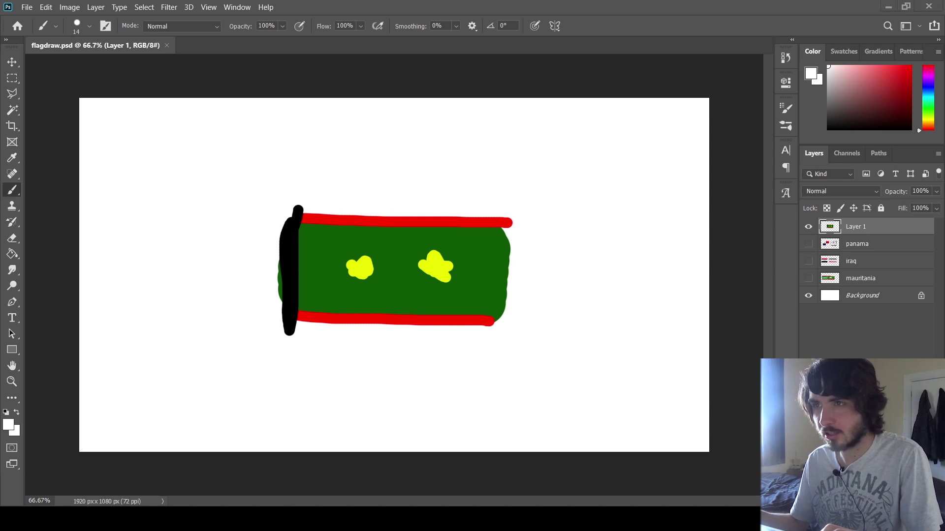
- Paste the real São Tomé and Príncipe flag and shrink it onto the canvas's left part
key(ctrl+v)
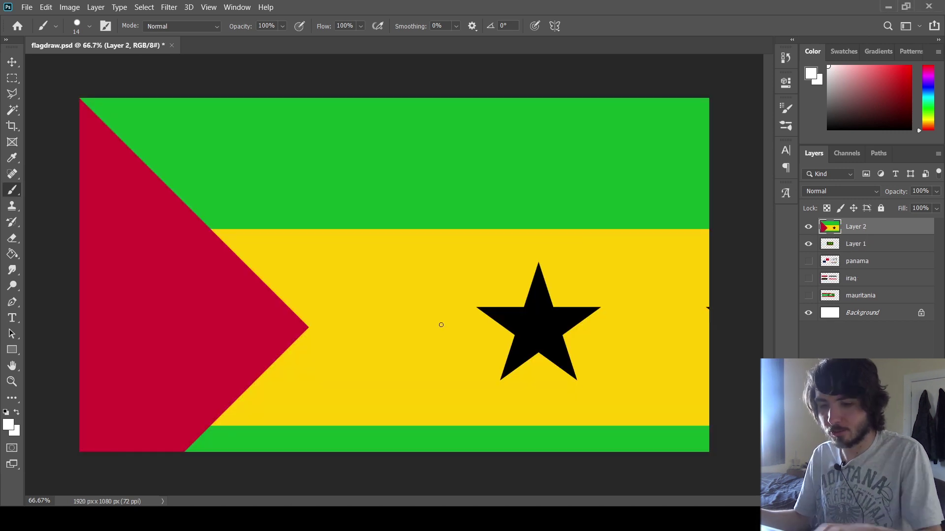
scroll(437, 246, down, 2)
key(ctrl+t)
drag(620, 216, 384, 283)
key(Return)
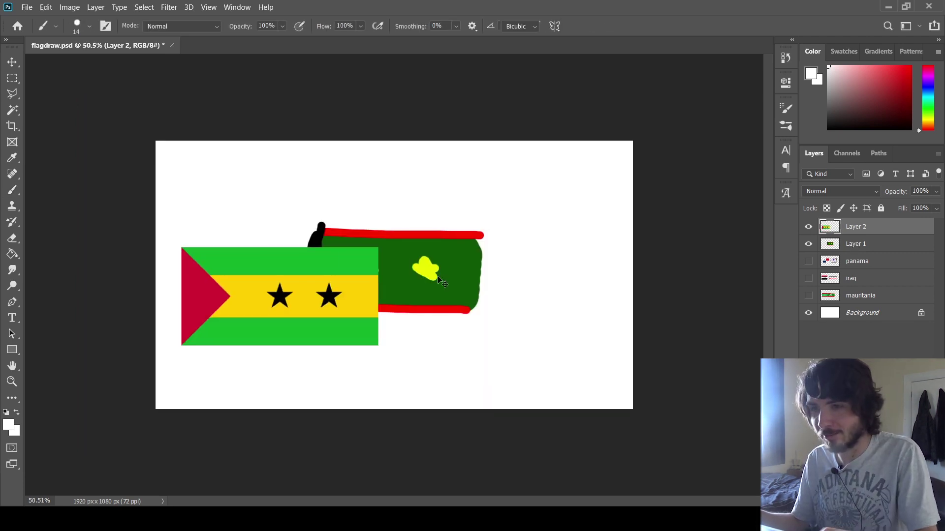
- Move the drawing to the right of the real flag and reselect the pasted flag's layer
ctrl+click(433, 270)
key(ctrl+t)
drag(435, 270, 531, 272)
key(Return)
click(875, 229)
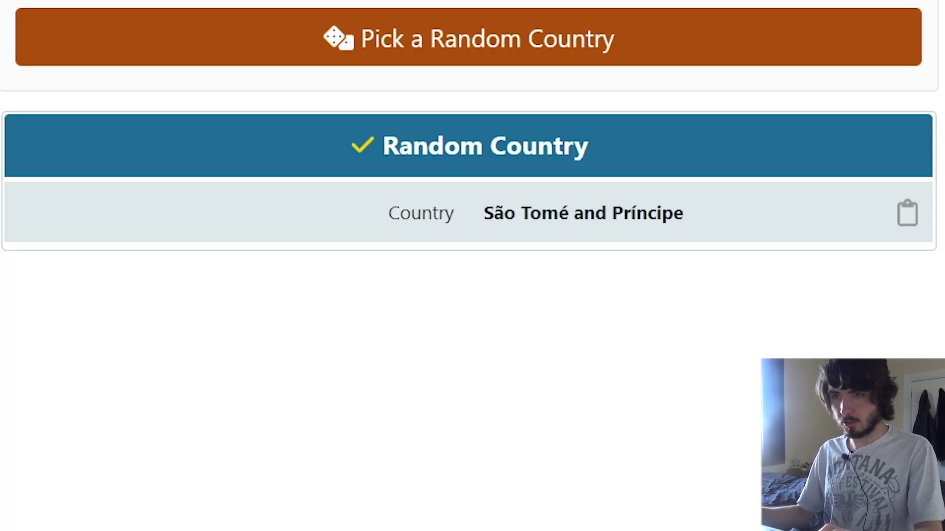
- Generate Saint Kitts and Nevis as the next random country
key(Tab)
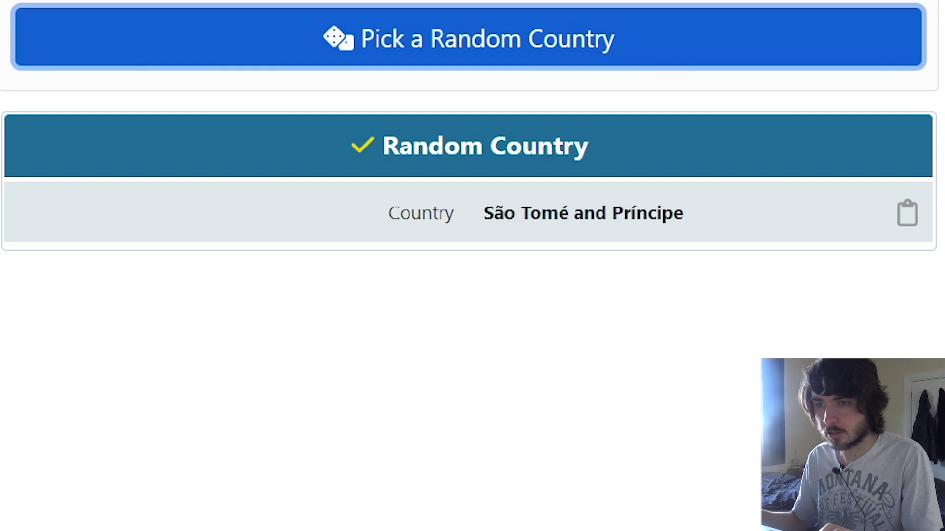
key(Return)
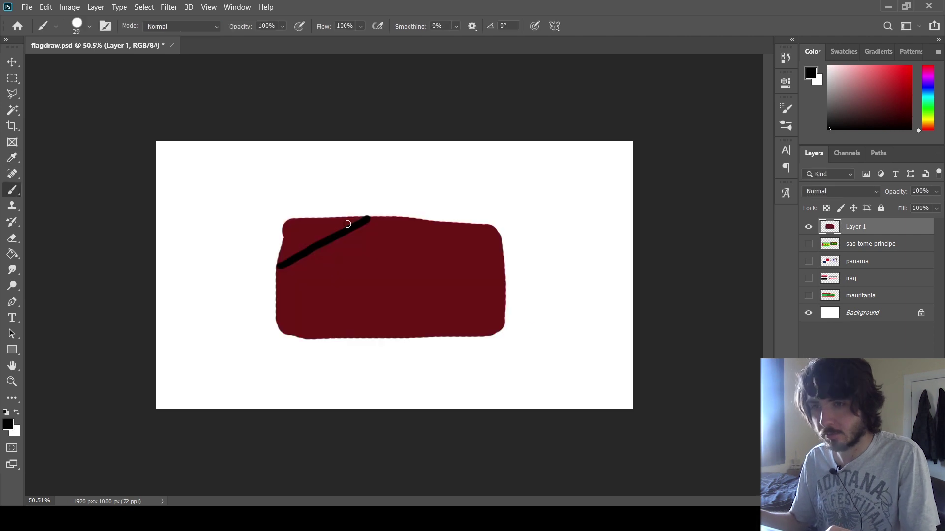
- Paint the black diagonal band and fill the lower-right section black on the red block
mouse_move(347, 224)
mouse_down()
mouse_move(316, 233)
mouse_move(346, 221)
mouse_up()
click(491, 300)
mouse_move(451, 321)
mouse_down()
mouse_move(399, 346)
mouse_move(486, 289)
mouse_move(403, 332)
mouse_up()
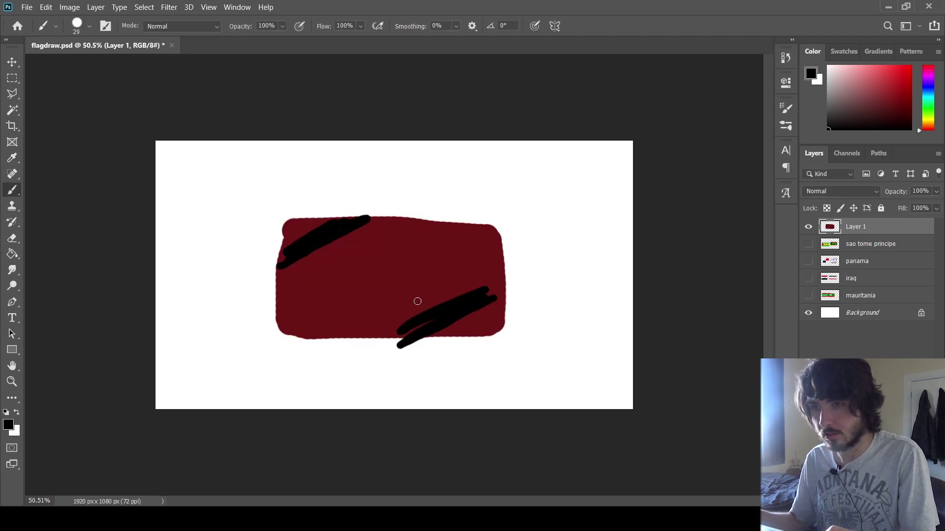
key(ctrl+z)
drag(317, 340, 507, 273)
key(g)
click(479, 319)
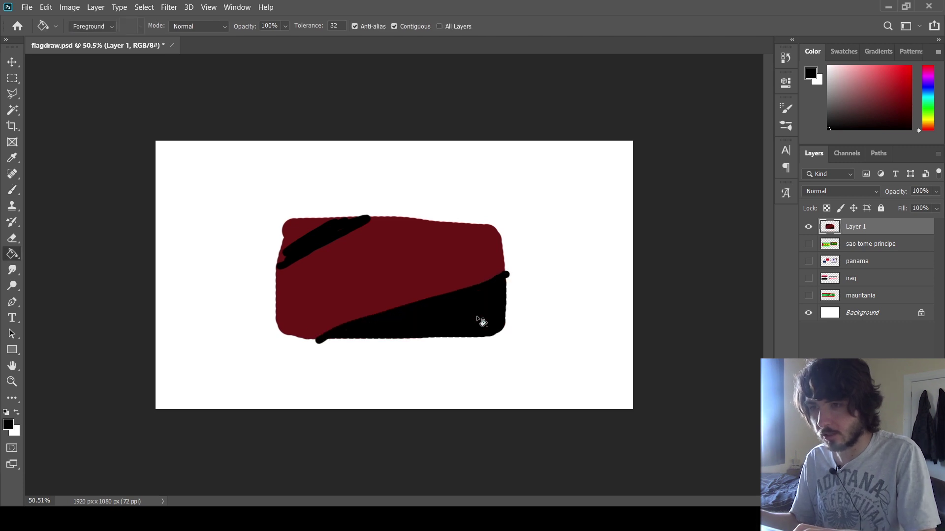
click(318, 235)
key(ctrl+z)
key(b)
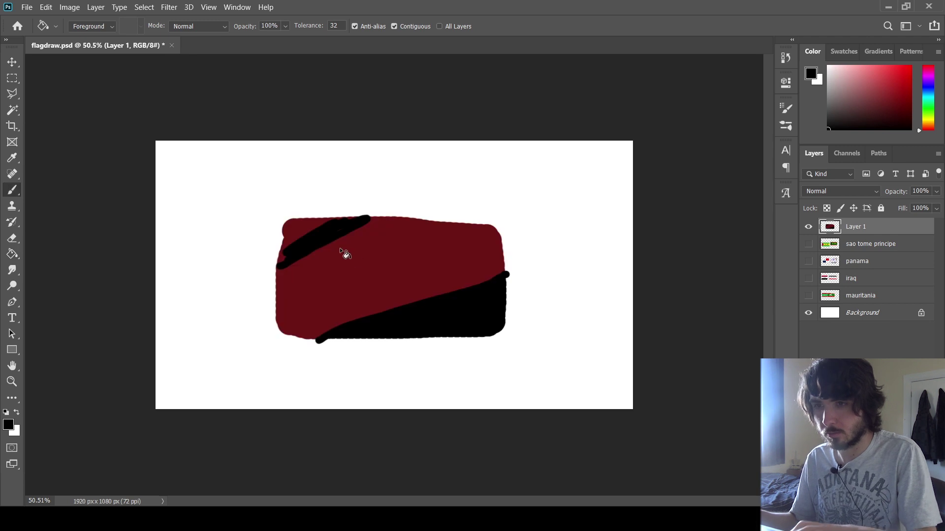
mouse_move(302, 226)
mouse_down()
mouse_move(273, 248)
mouse_move(333, 220)
mouse_move(300, 226)
mouse_up()
- Add two white star marks and a yellow diagonal line, then save the document
key(x)
mouse_move(337, 279)
mouse_down()
mouse_move(335, 270)
mouse_move(339, 276)
mouse_up()
mouse_move(421, 262)
mouse_down()
mouse_move(434, 249)
mouse_move(426, 256)
mouse_up()
drag(322, 333, 507, 272)
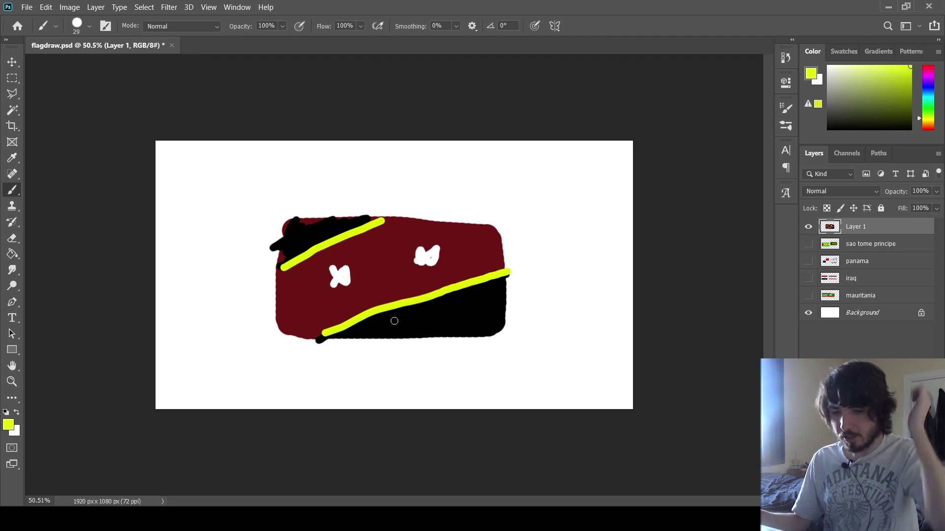
key(ctrl+s)
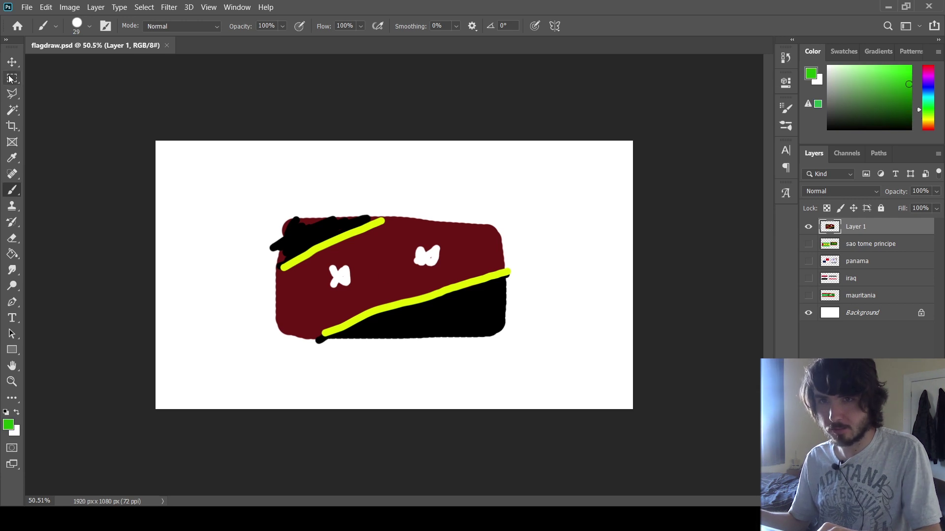
click(12, 78)
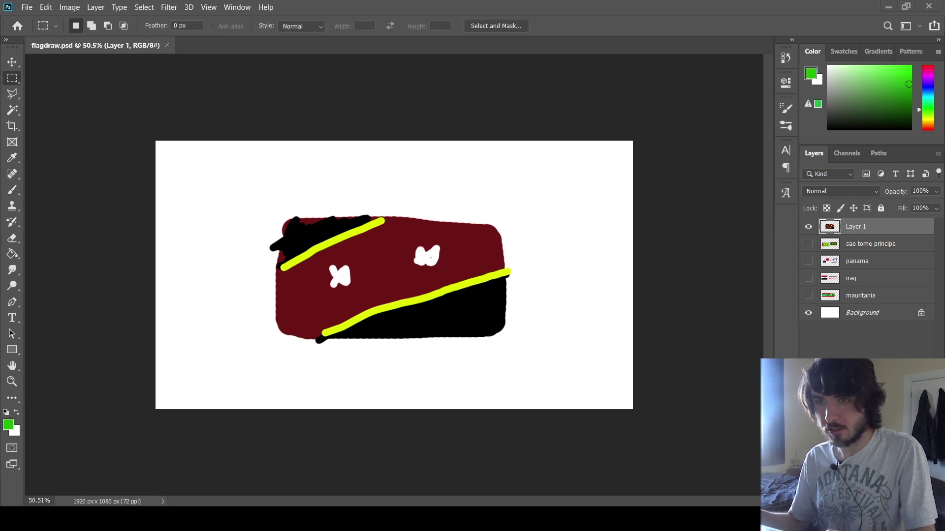
- Paste the real Saint Kitts and Nevis flag, enlarge it, and place it on the canvas's left
key(ctrl+v)
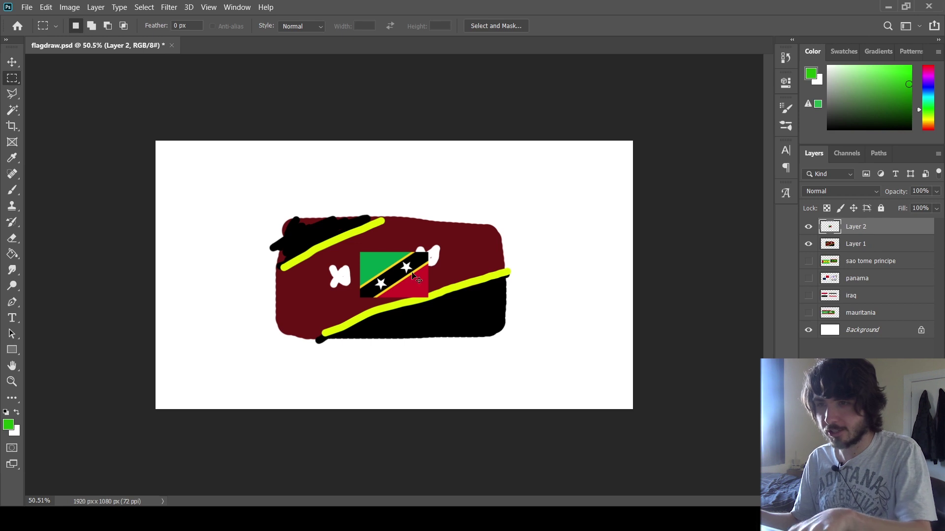
key(ctrl+t)
drag(428, 248, 522, 199)
drag(492, 242, 287, 269)
key(m)
- Shrink the drawing to about 81% and move it right beside the real flag
click(841, 246)
key(ctrl+t)
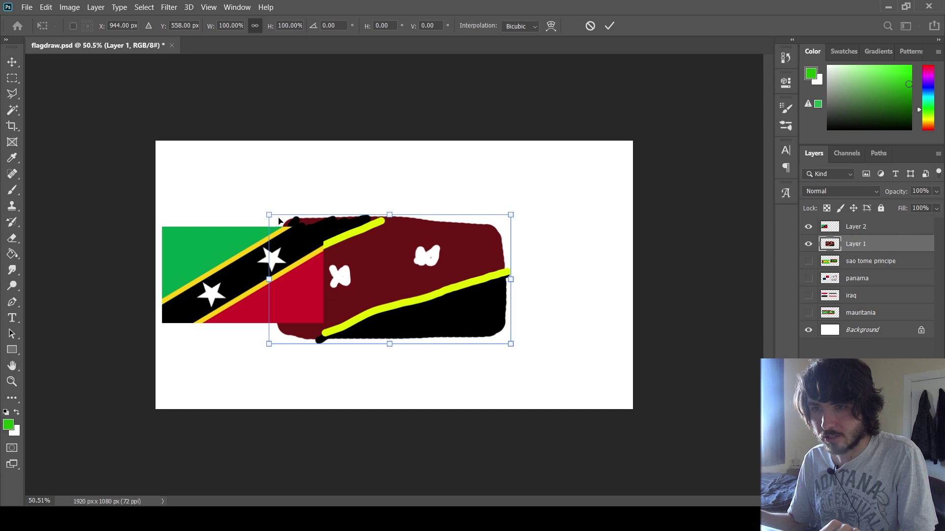
drag(269, 216, 314, 239)
drag(425, 283, 483, 266)
key(Return)
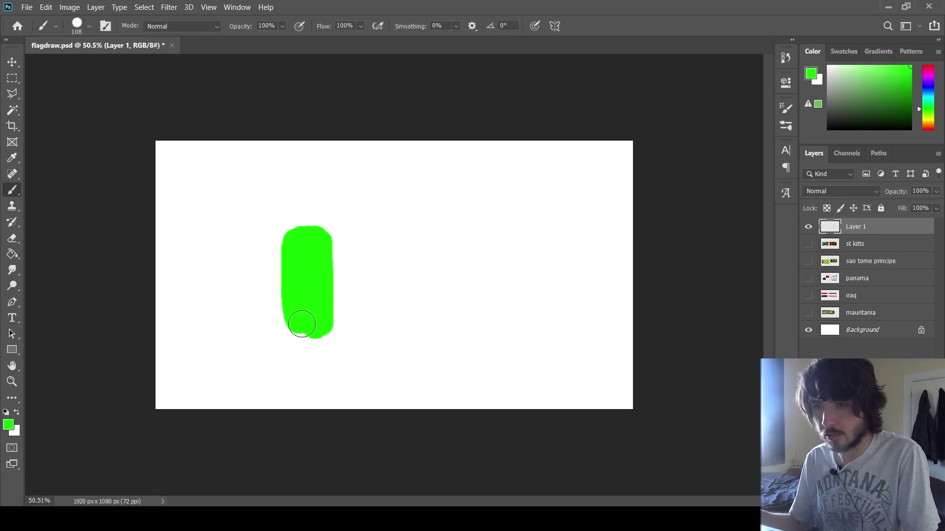
- Paint a bright green band on a new layer and start a black flag outline
mouse_move(310, 325)
mouse_down()
mouse_move(290, 315)
mouse_move(314, 242)
mouse_up()
key(i)
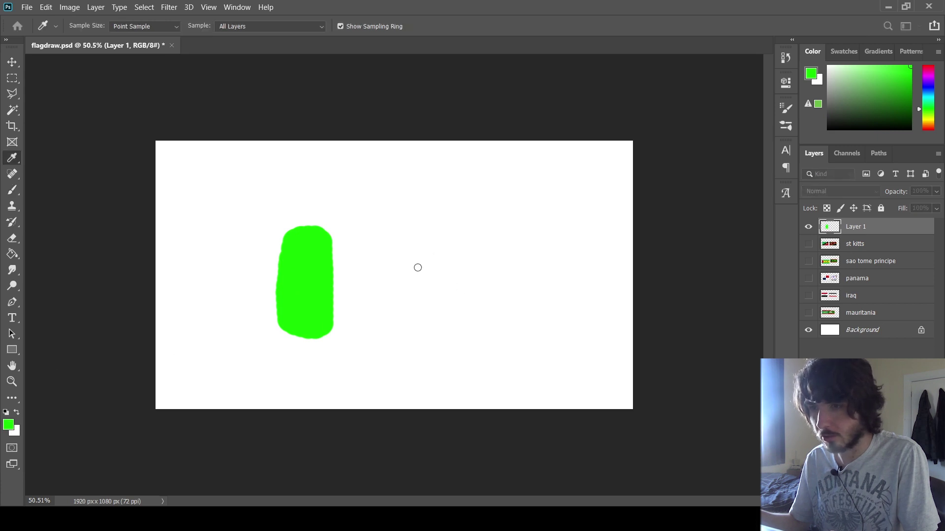
key(b)
key(d)
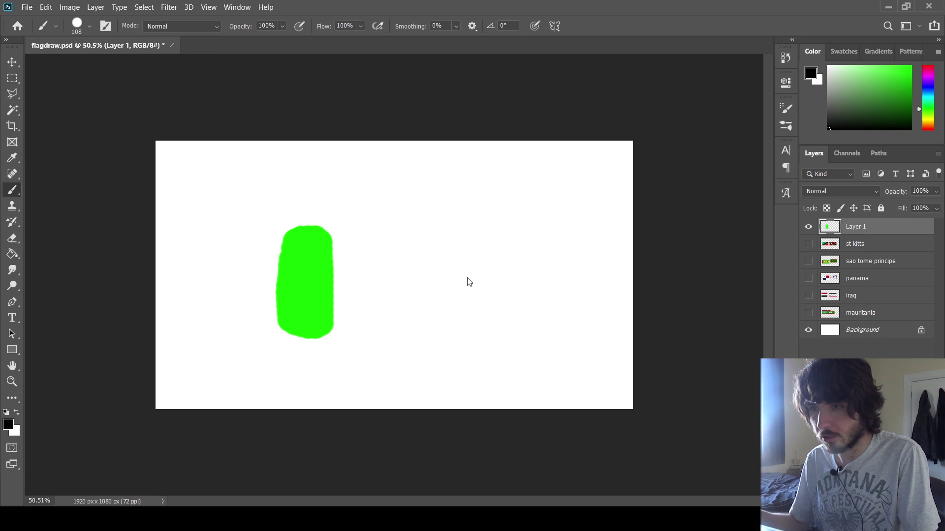
mouse_move(290, 229)
mouse_down()
mouse_move(459, 234)
mouse_move(468, 337)
mouse_move(280, 334)
mouse_move(281, 232)
mouse_move(298, 229)
mouse_up()
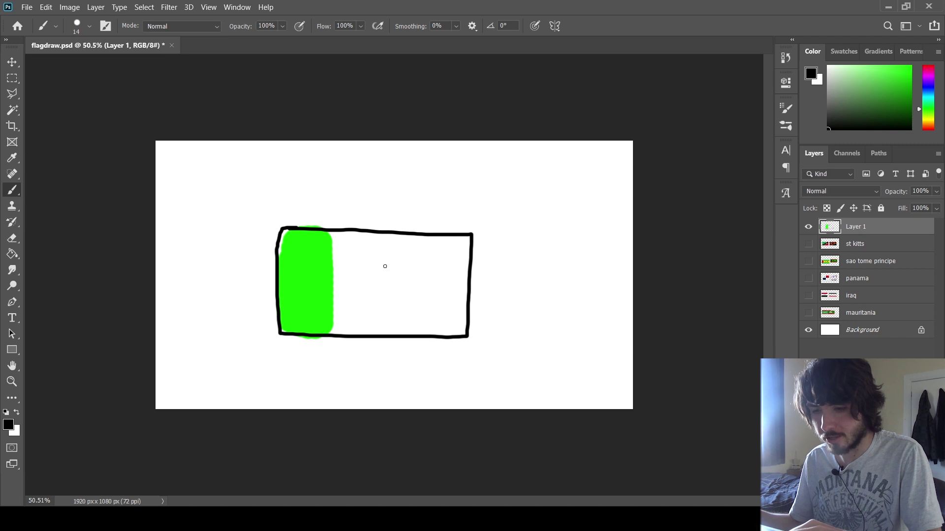
mouse_move(334, 322)
mouse_down()
mouse_move(455, 310)
mouse_move(339, 302)
mouse_up()
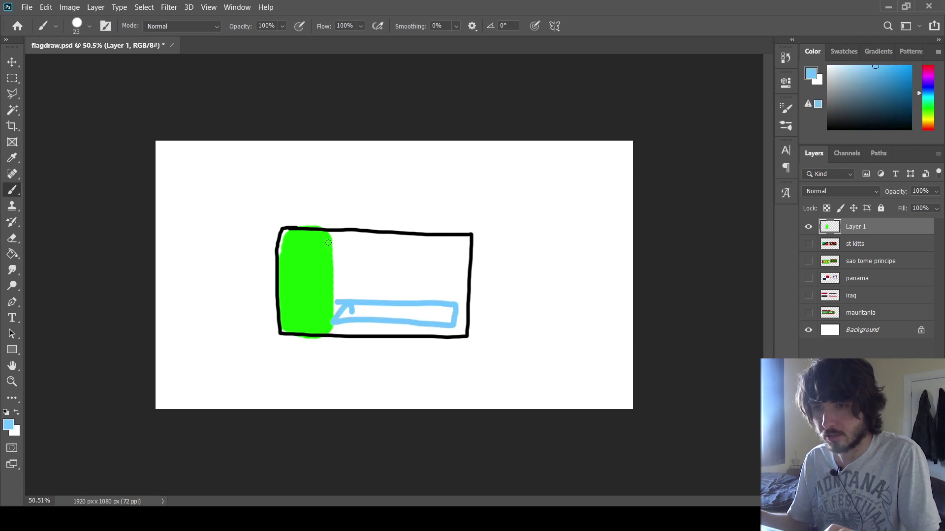
- Dab a blue emblem on the green stripe, undoing the unwanted blue strokes
key(ctrl+z)
click(319, 237)
shift+click(322, 323)
key(ctrl+z)
mouse_move(288, 232)
mouse_down()
mouse_move(311, 231)
mouse_move(324, 288)
mouse_move(460, 290)
mouse_move(462, 320)
mouse_move(443, 330)
mouse_move(359, 329)
mouse_move(344, 292)
mouse_up()
key(ctrl+z)
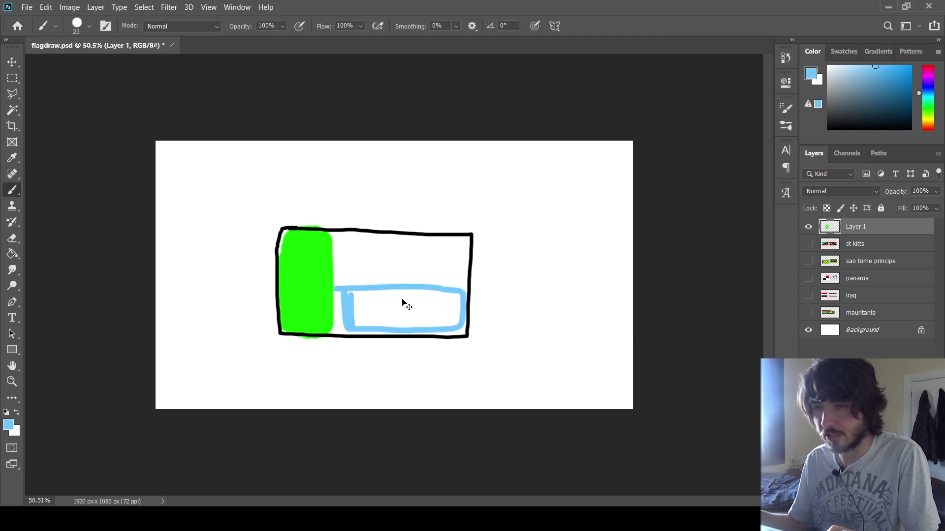
key(ctrl+z)
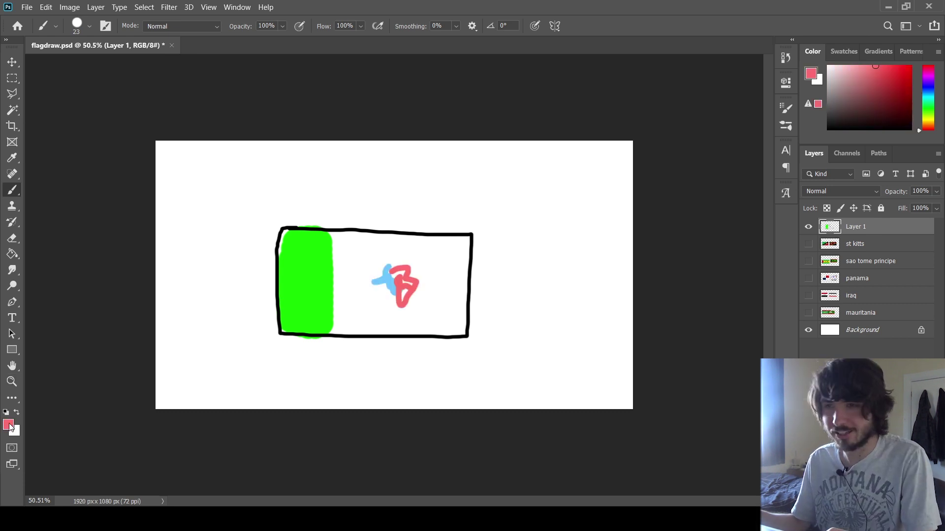
- Sample the light blue from the canvas, then paste the real Equatorial Guinea flag for resizing
key(i)
click(370, 284)
key(b)
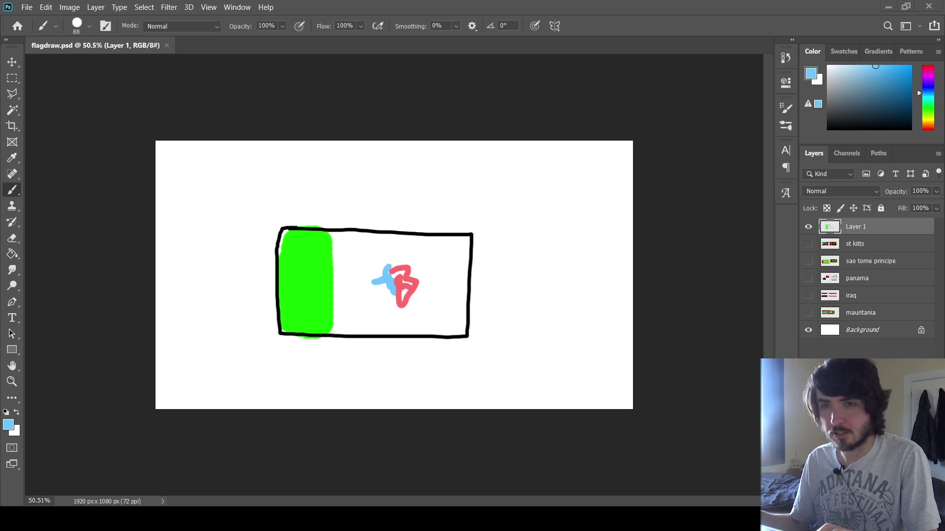
key(ctrl+v)
key(ctrl+t)
- Enlarge the pasted real Equatorial Guinea flag beside the sketch
drag(360, 250, 309, 226)
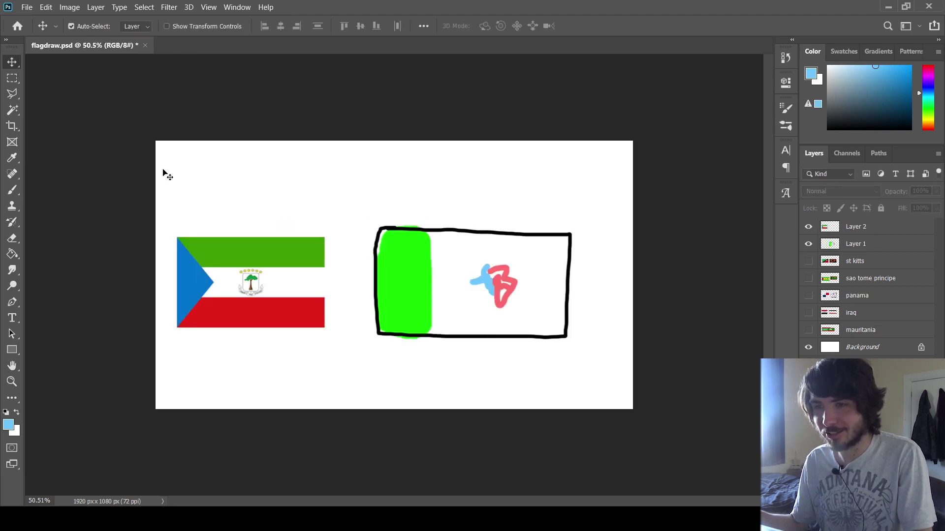
key(m)
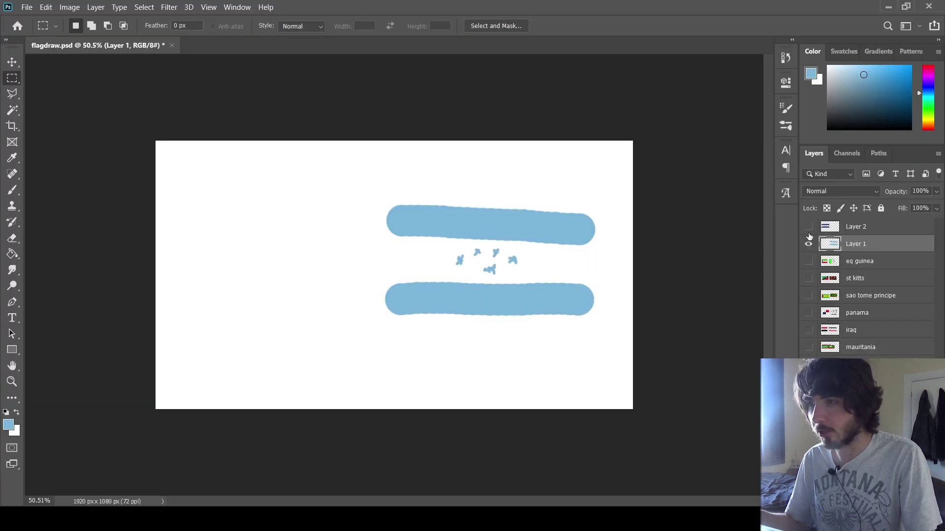
- Make the real Honduras flag layer visible beside the light-blue sketch and make Layer 2 active
click(573, 361)
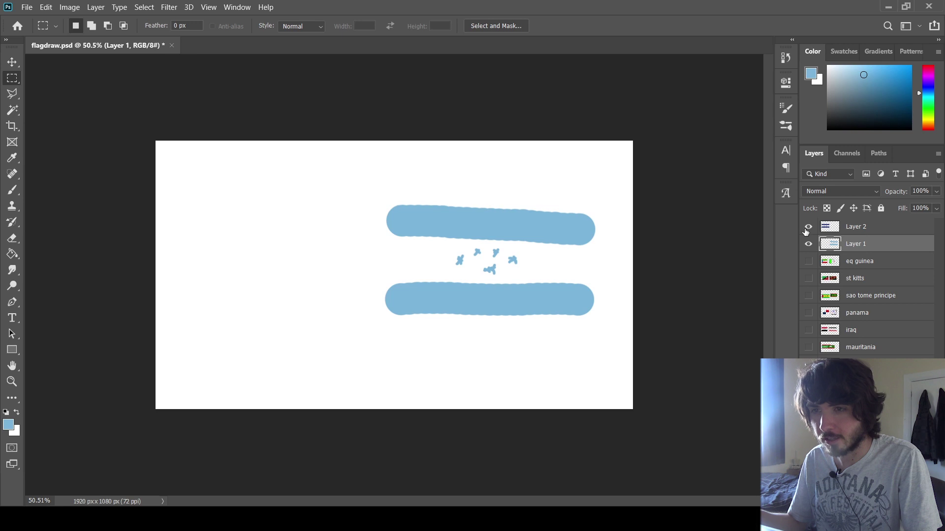
click(808, 227)
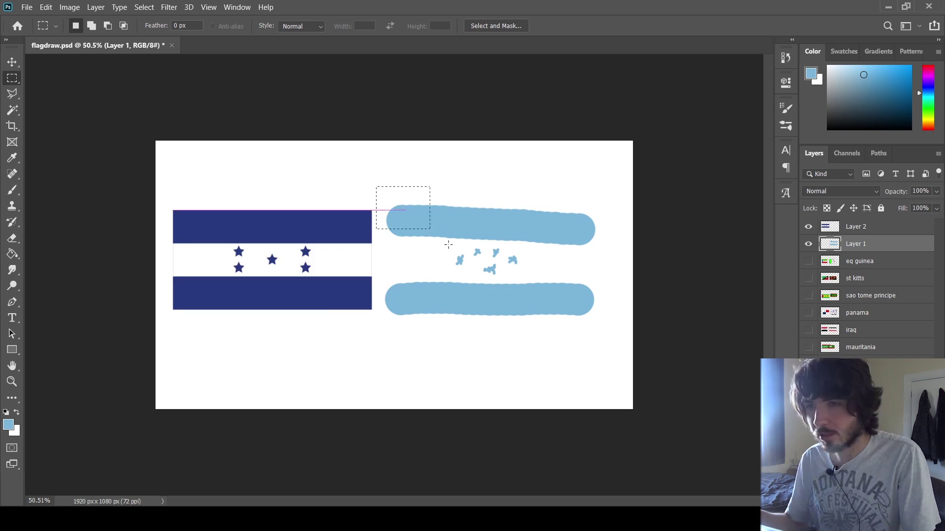
drag(467, 256, 611, 347)
click(533, 362)
click(854, 225)
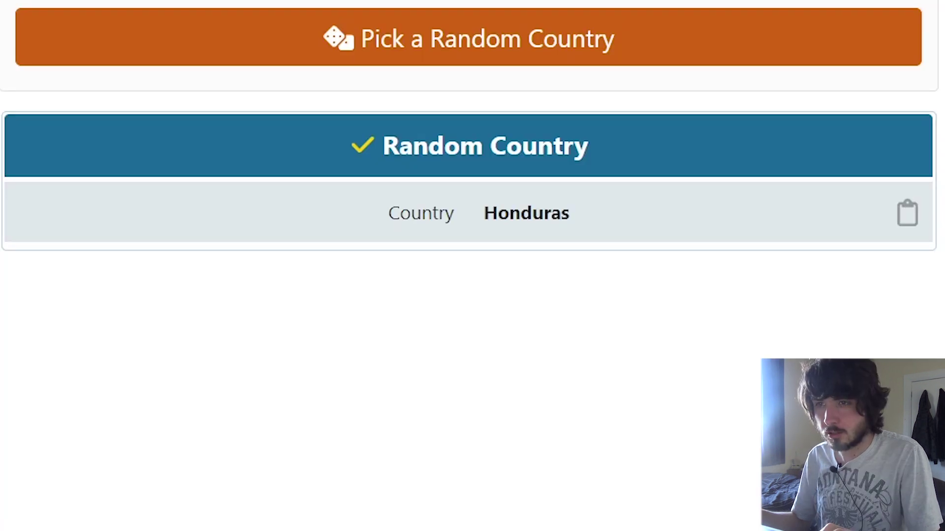
- Trigger Pick a Random Country from the keyboard, getting San Marino
key(Tab)
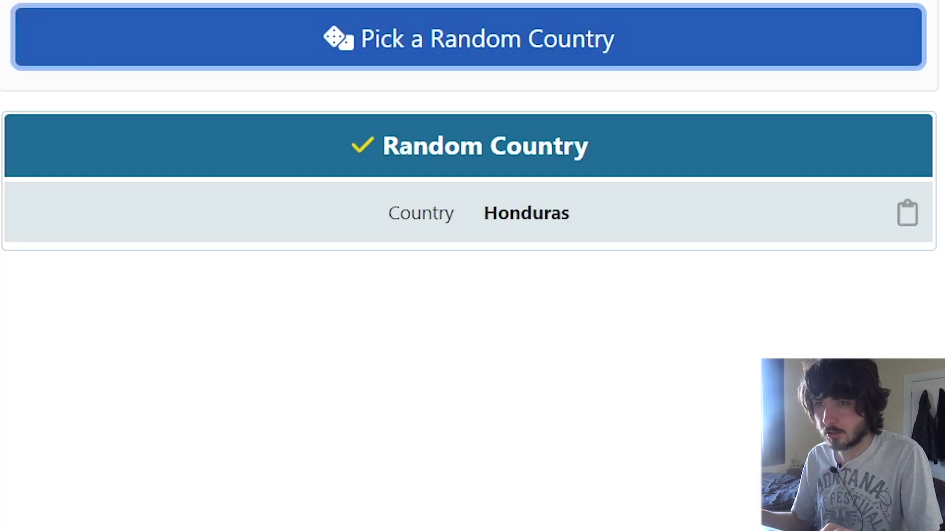
key(Return)
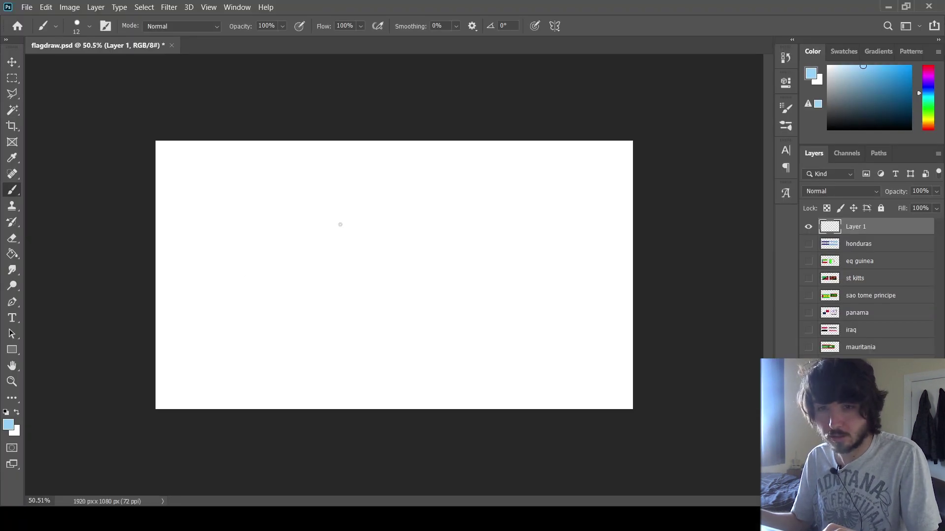
- Paint a thick light-blue band with a bigger brush and outline the emblem in black
drag(268, 213, 370, 231)
key(ctrl+z)
drag(315, 208, 382, 208)
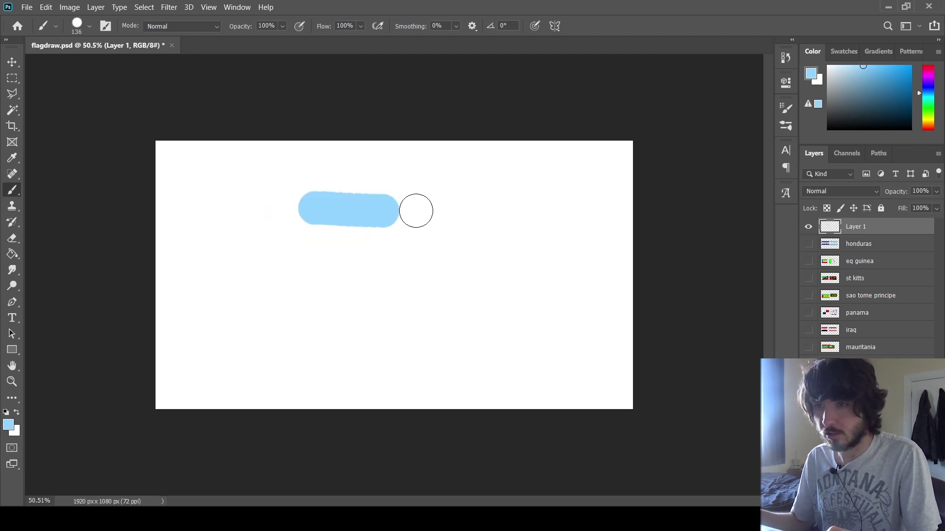
key(ctrl+z)
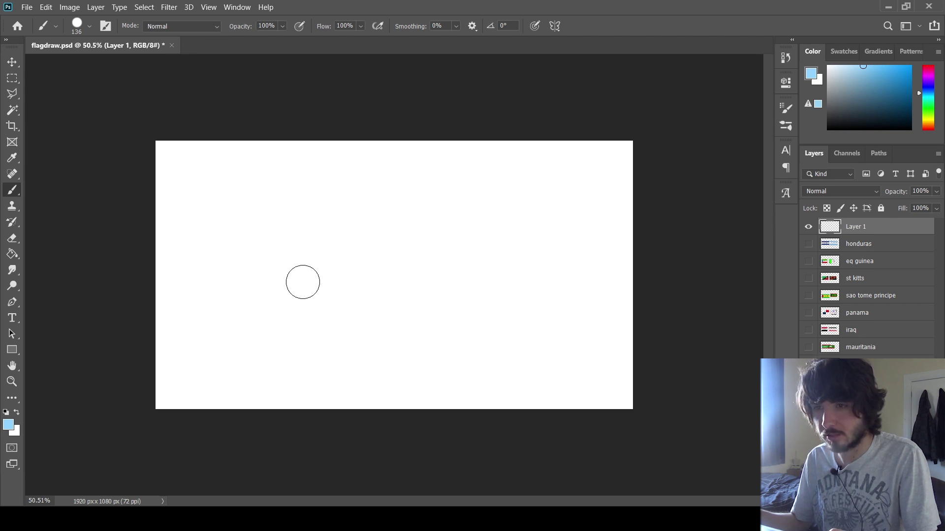
mouse_move(303, 282)
mouse_down()
mouse_move(489, 284)
mouse_move(492, 309)
mouse_move(303, 312)
mouse_move(299, 289)
mouse_up()
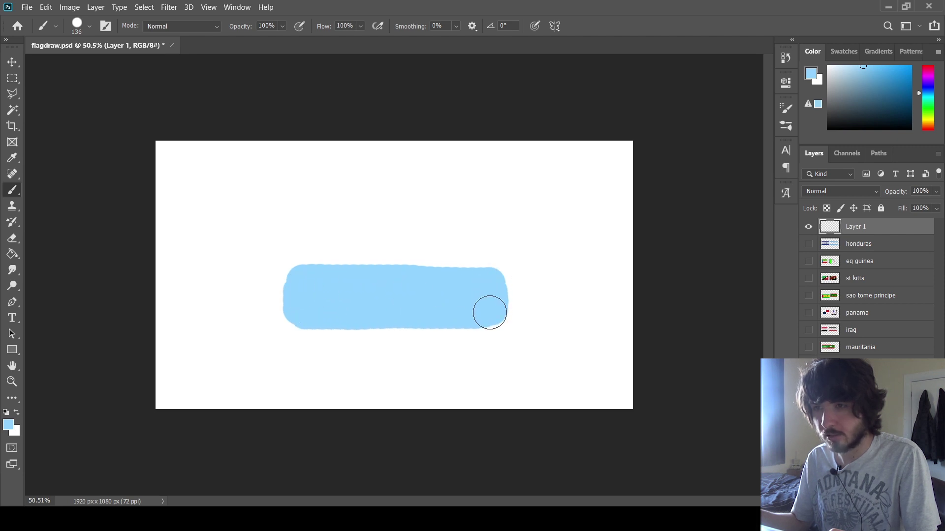
drag(490, 313, 446, 317)
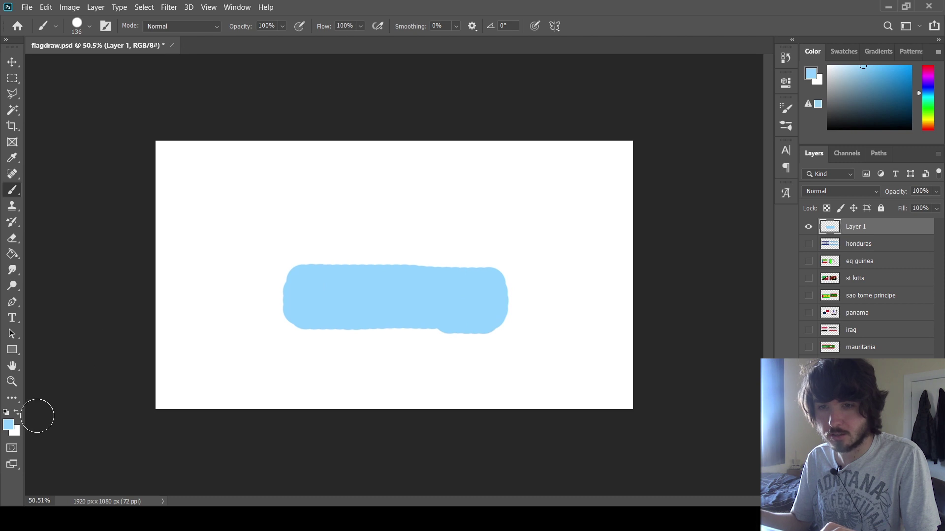
key(i)
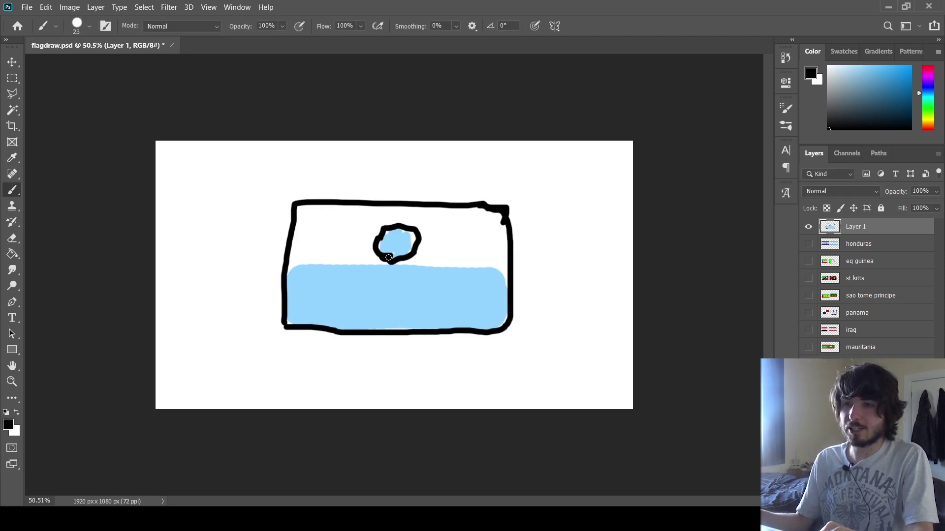
mouse_move(388, 258)
mouse_down()
mouse_move(400, 270)
mouse_move(423, 255)
mouse_up()
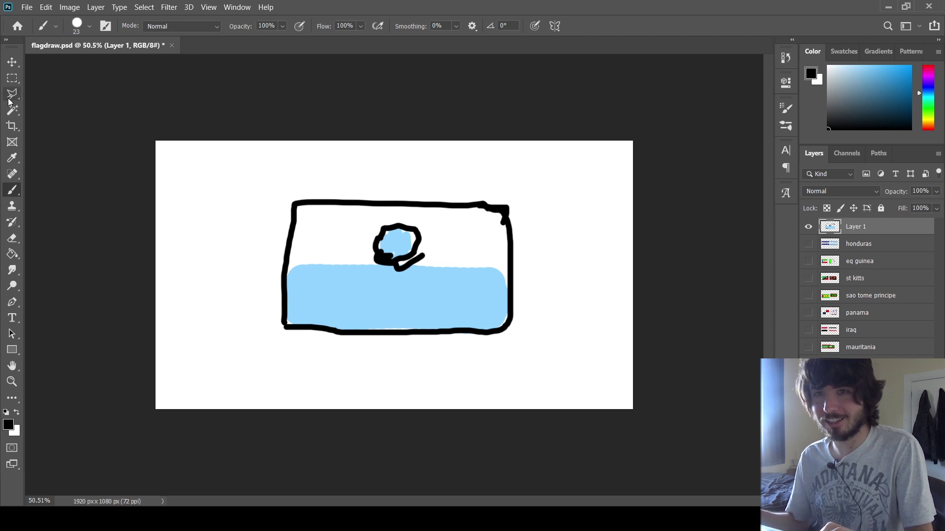
- Move the San Marino sketch to sit right of the canvas centre
key(v)
mouse_move(209, 143)
mouse_down()
mouse_move(531, 325)
mouse_move(546, 356)
mouse_up()
key(ctrl+t)
drag(436, 298, 485, 304)
key(Return)
- Paste the real San Marino flag enlarged on the left of the sketch, then pick another random country
click(270, 228)
key(ctrl+v)
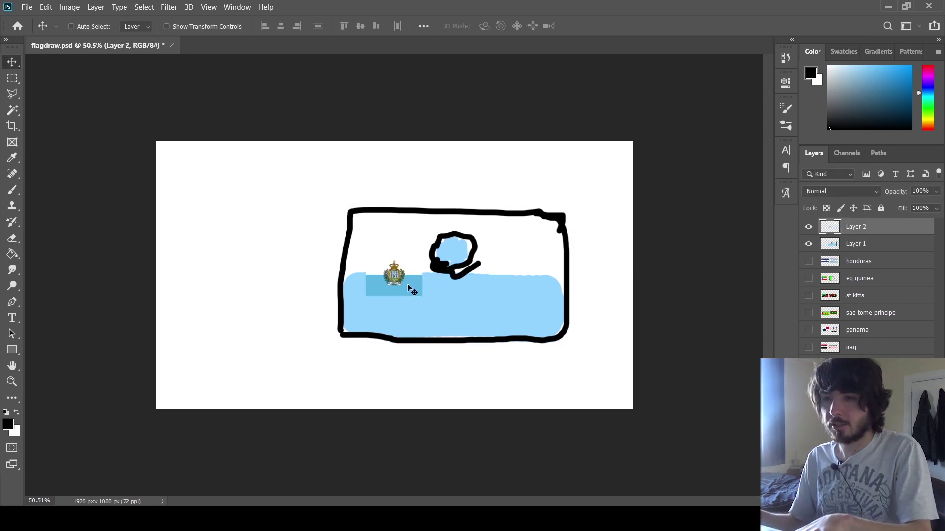
key(ctrl+t)
drag(365, 254, 280, 208)
drag(405, 248, 306, 268)
key(Return)
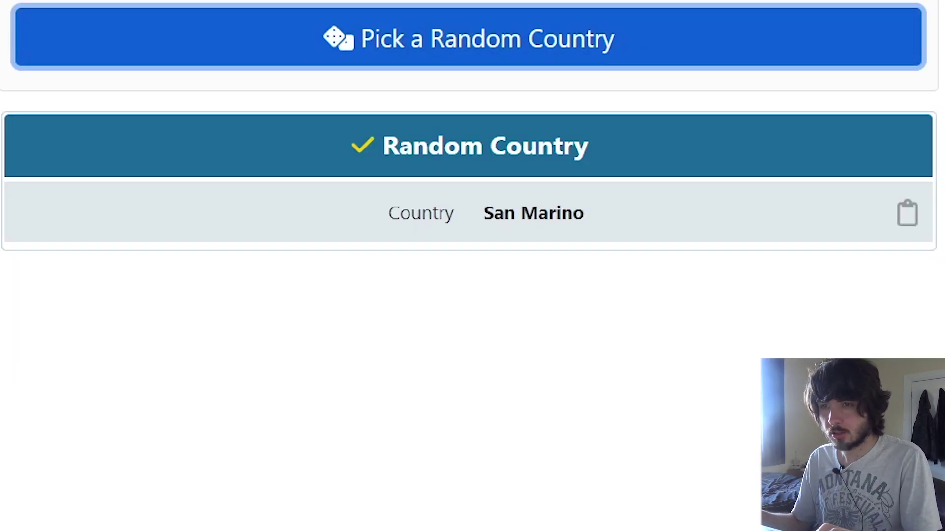
click(469, 44)
scroll(470, 133, down, 1)
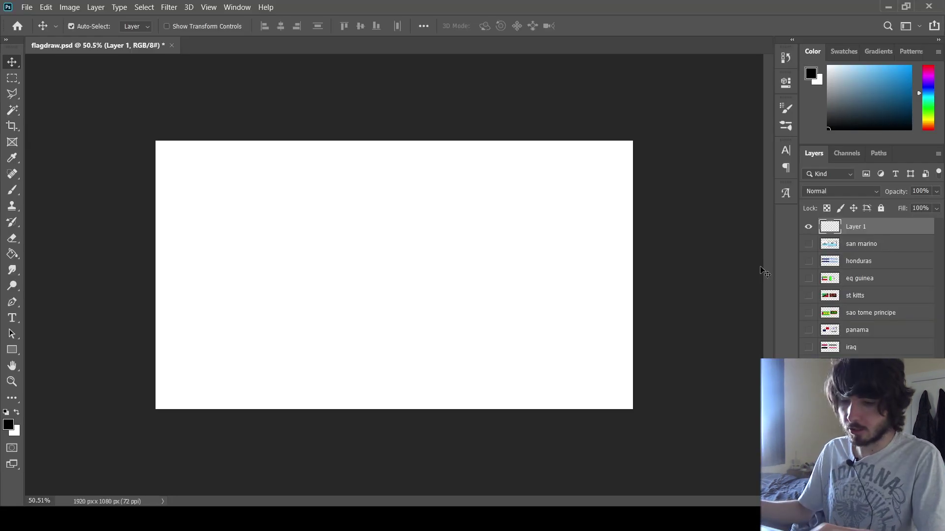
- Paint over the white streak in the yellow block and try a red stripe, then undo it
key(b)
key(i)
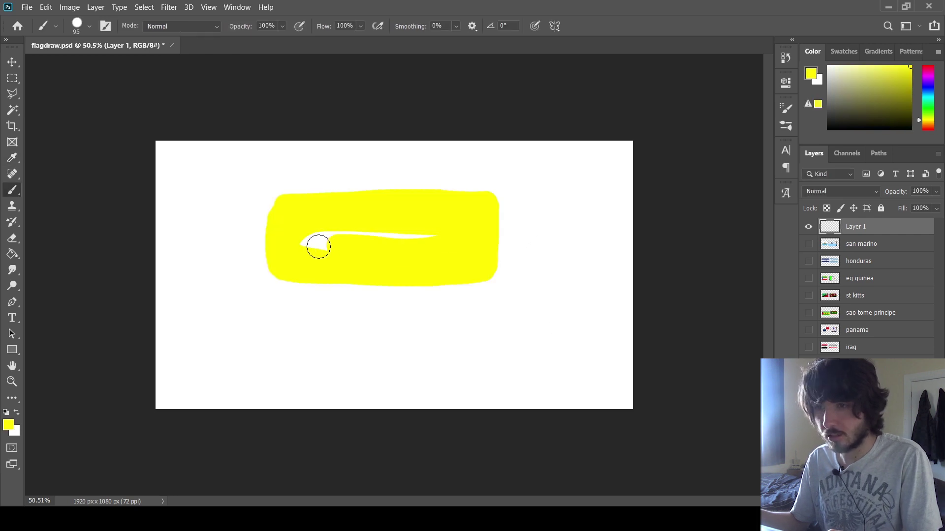
drag(316, 244, 449, 237)
key(i)
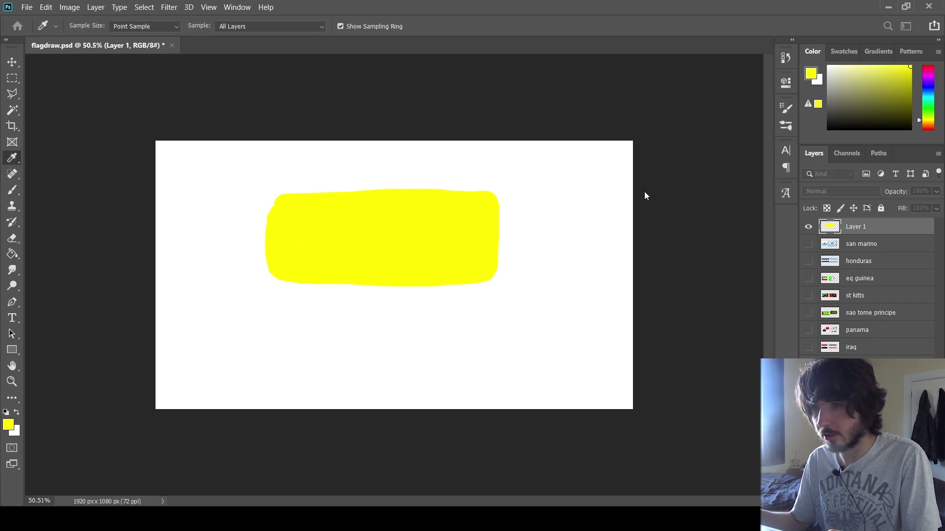
key(b)
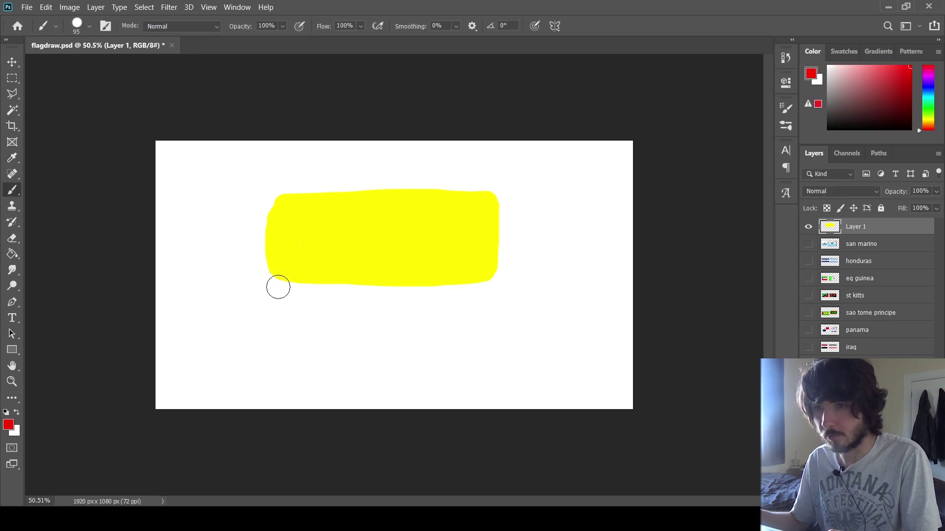
drag(277, 285, 494, 277)
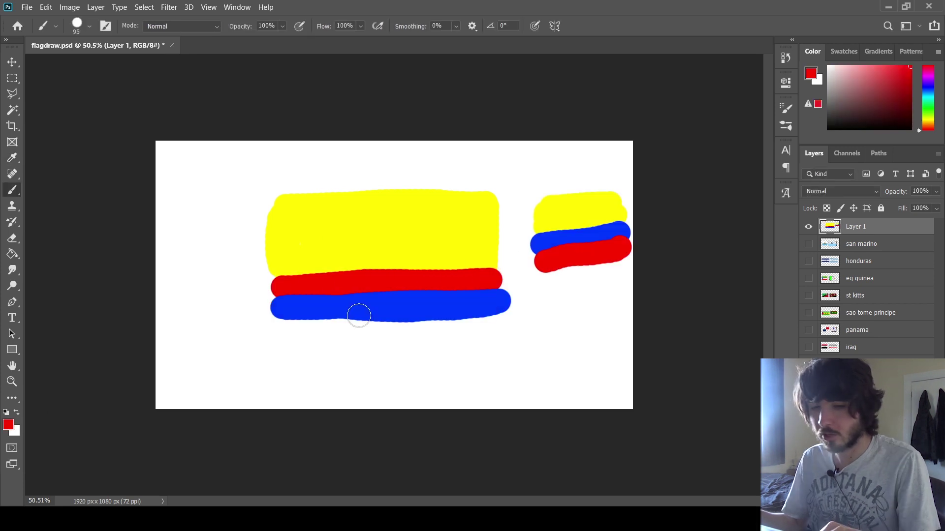
key(ctrl+z)
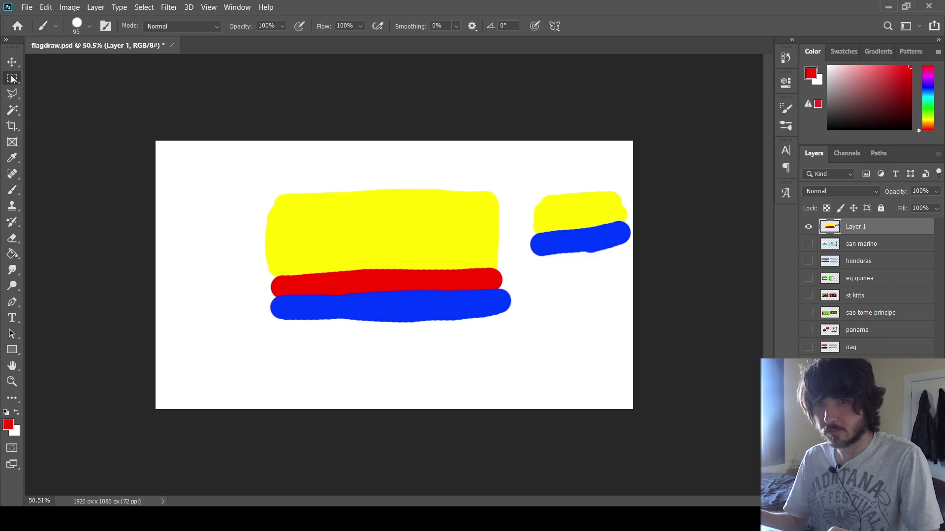
- Cut away the small test flag on the right with a rectangular selection
click(13, 79)
mouse_move(530, 186)
mouse_down()
mouse_move(664, 283)
mouse_move(654, 285)
mouse_up()
key(ctrl+x)
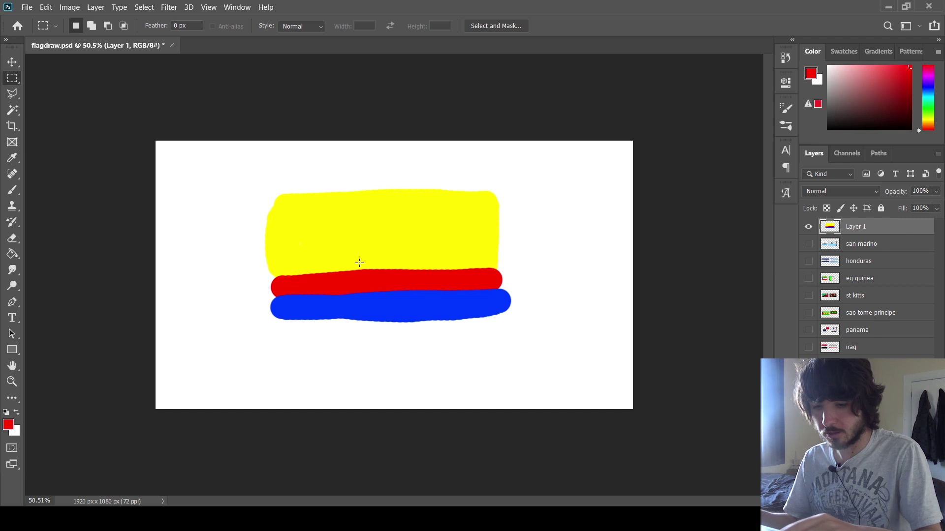
- Paint blue star dabs across the yellow stripe and save the document
key(b)
alt+click(374, 303)
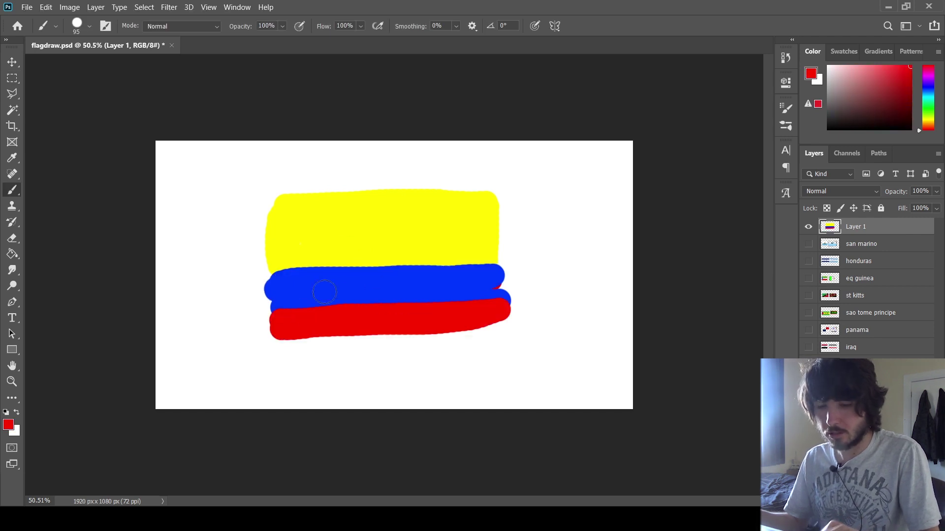
alt+click(344, 278)
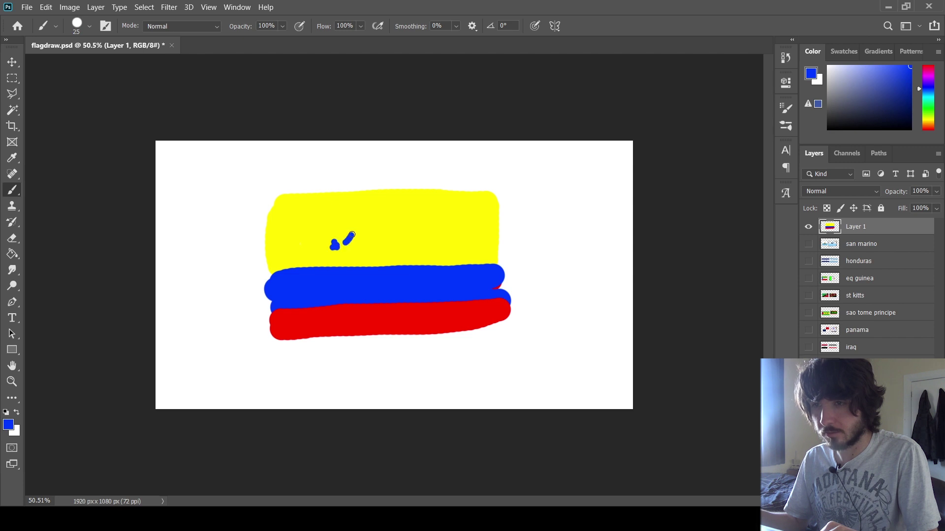
mouse_move(366, 235)
mouse_down()
mouse_move(376, 225)
mouse_move(429, 231)
mouse_up()
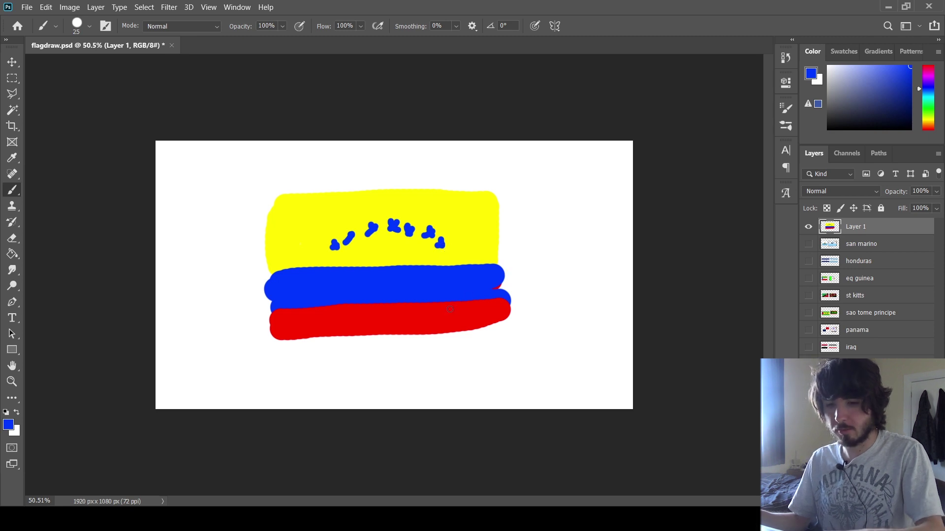
key(ctrl+s)
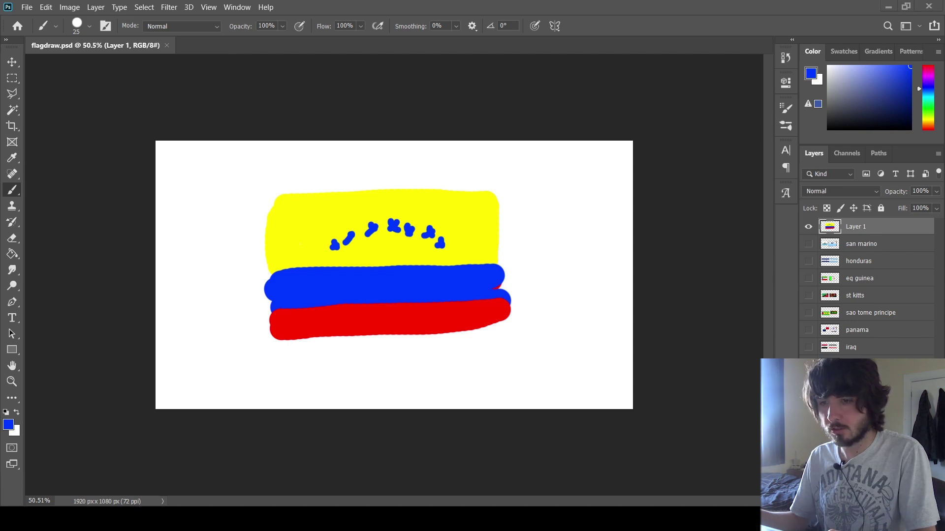
- Paste the real Venezuela flag, enlarge it and position it on the left
key(ctrl+v)
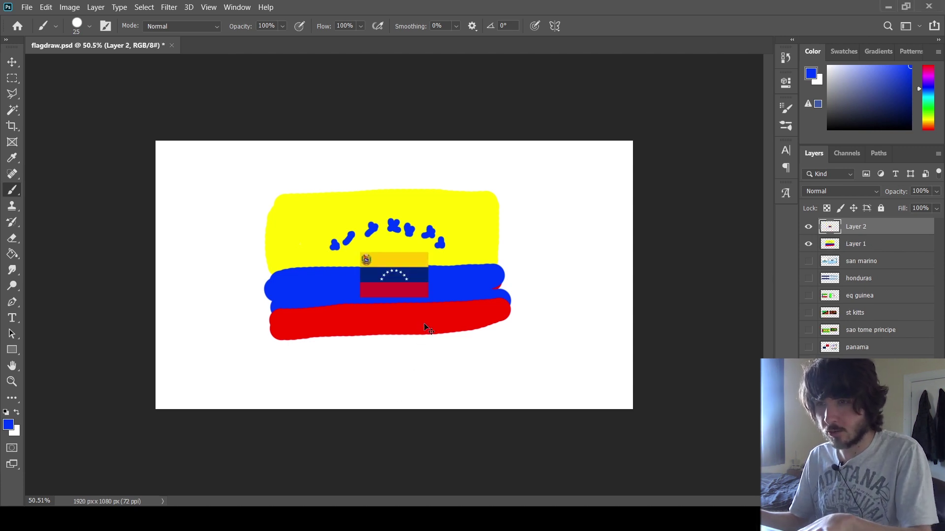
key(ctrl+t)
drag(360, 252, 190, 235)
drag(316, 215, 353, 194)
drag(282, 237, 282, 241)
key(Return)
- Move the drawn Venezuela flag right of the real one, shrinking it slightly to align
key(b)
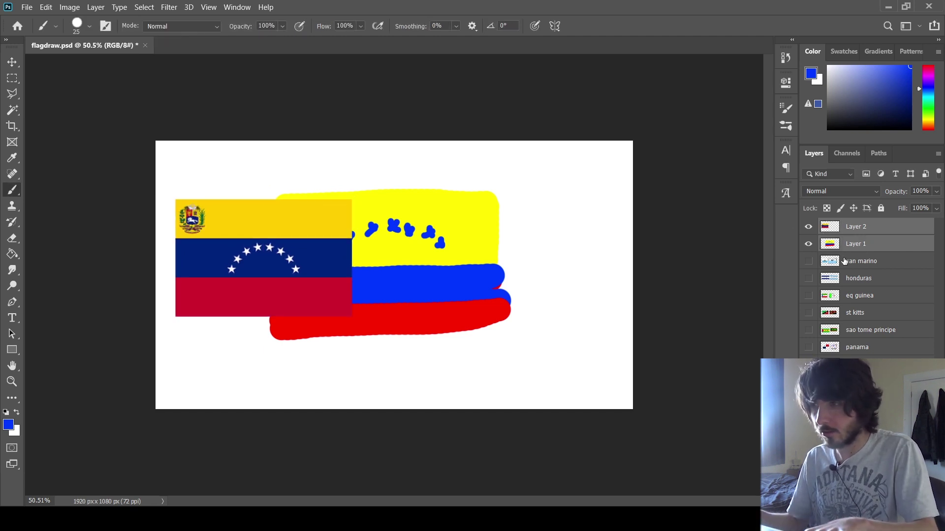
click(857, 245)
key(ctrl+t)
mouse_move(429, 266)
mouse_down()
mouse_move(550, 260)
mouse_move(523, 259)
mouse_up()
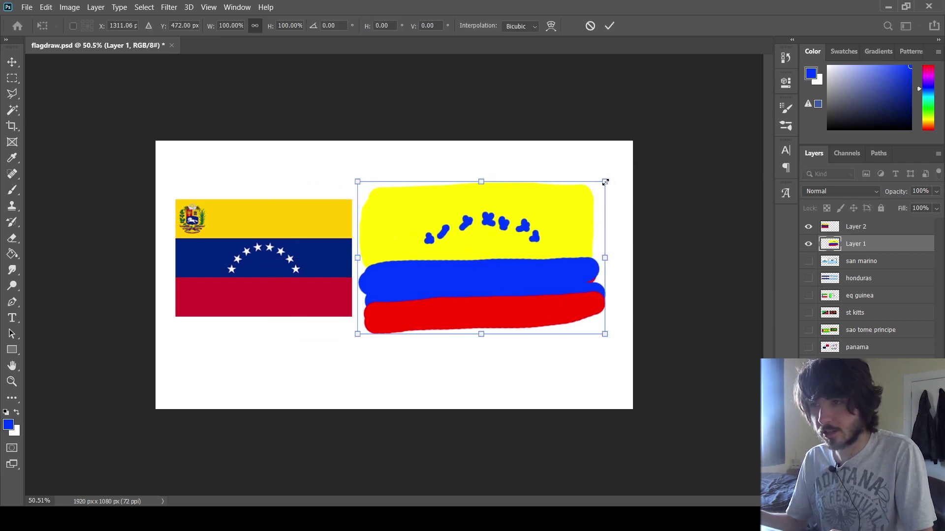
drag(605, 182, 596, 189)
drag(505, 261, 514, 254)
key(b)
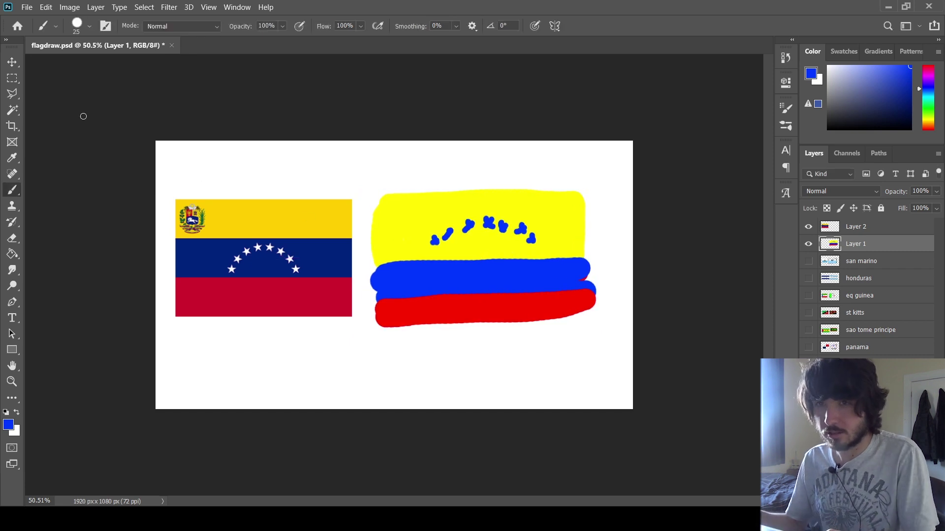
key(m)
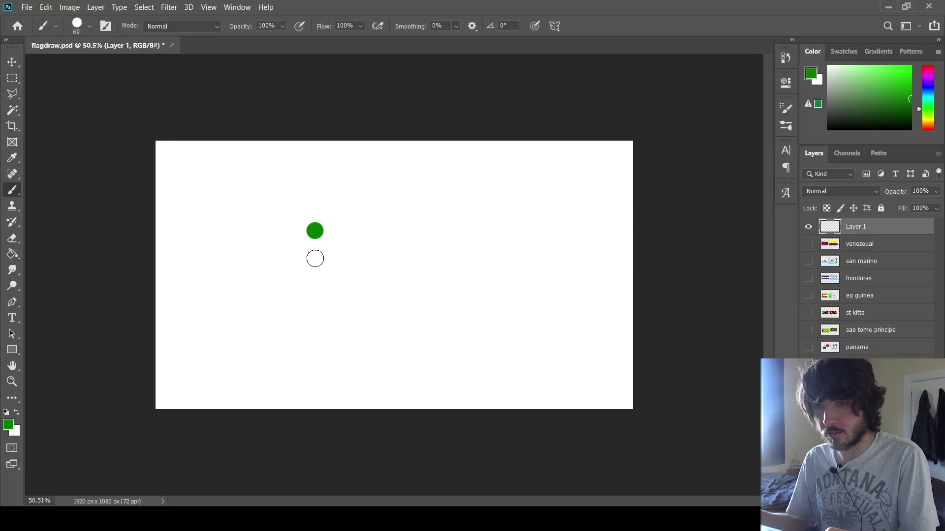
- Paint the Turkmenistan green outline and field plus a wavy white left band, then save
mouse_move(314, 227)
mouse_down()
mouse_move(315, 344)
mouse_move(521, 342)
mouse_move(531, 299)
mouse_move(428, 225)
mouse_up()
mouse_move(428, 225)
mouse_down()
mouse_move(337, 230)
mouse_move(362, 272)
mouse_up()
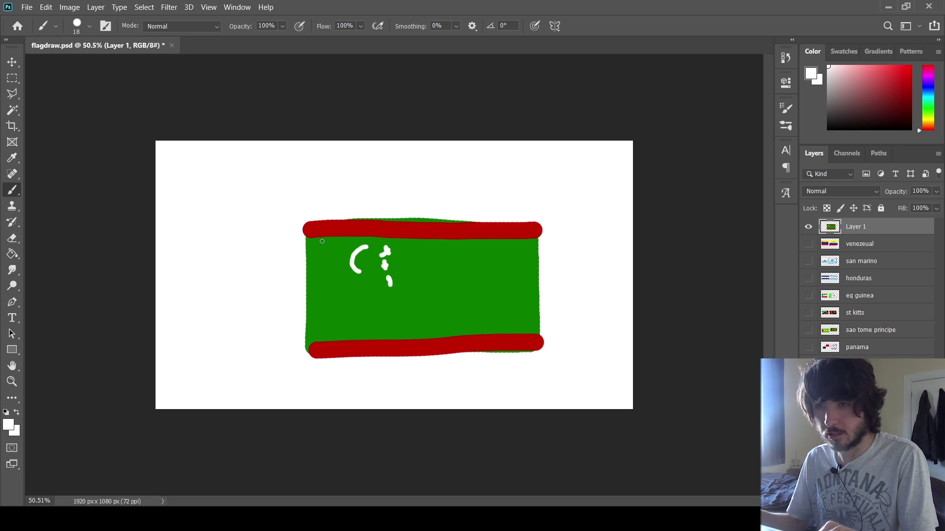
mouse_move(322, 239)
mouse_down()
mouse_move(331, 308)
mouse_move(322, 344)
mouse_move(309, 257)
mouse_move(321, 289)
mouse_move(322, 355)
mouse_up()
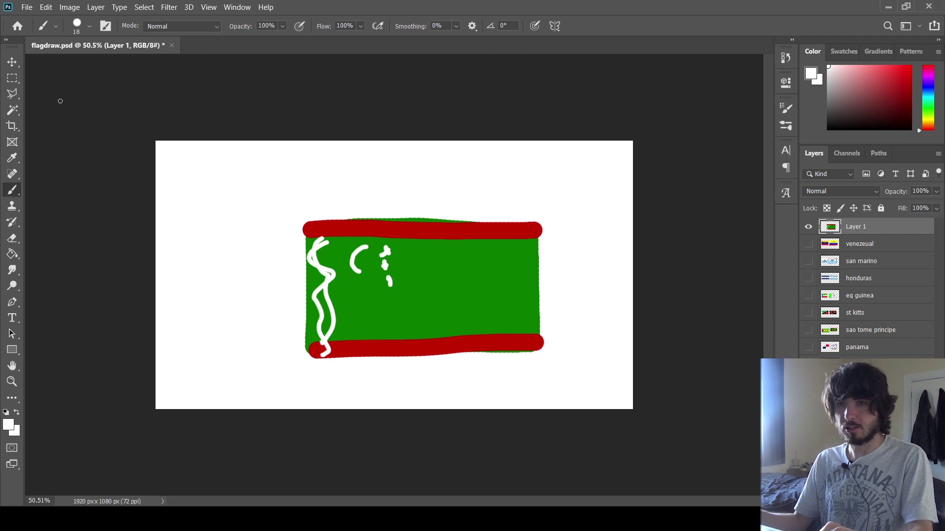
key(m)
key(ctrl+s)
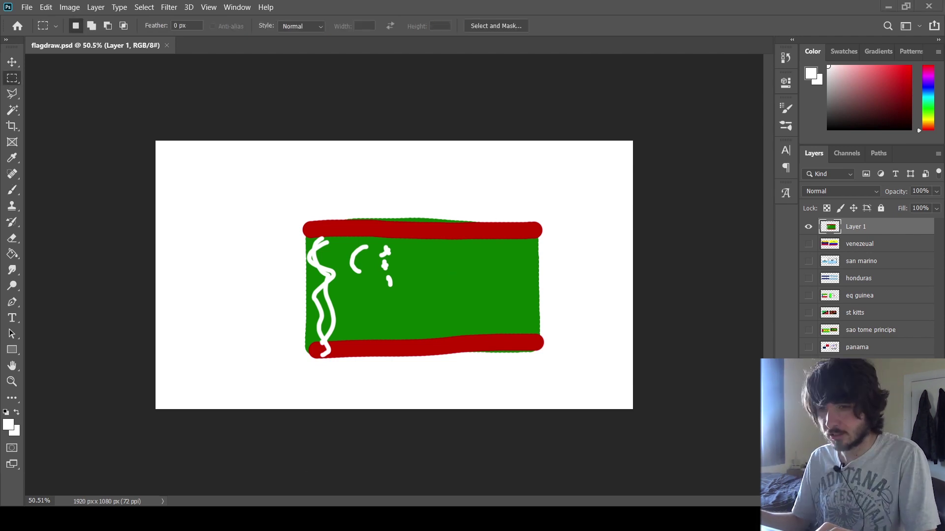
- Paste the real Turkmenistan flag, enlarge it to about 261%, and place it on the left
key(ctrl+v)
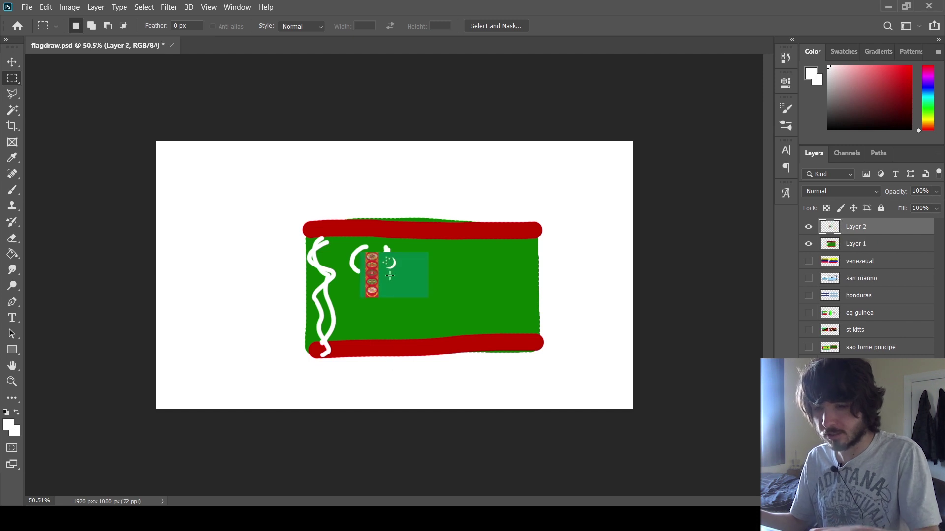
key(ctrl+t)
mouse_move(380, 272)
mouse_down()
mouse_move(259, 267)
mouse_move(296, 228)
mouse_move(396, 180)
mouse_up()
drag(347, 239, 311, 262)
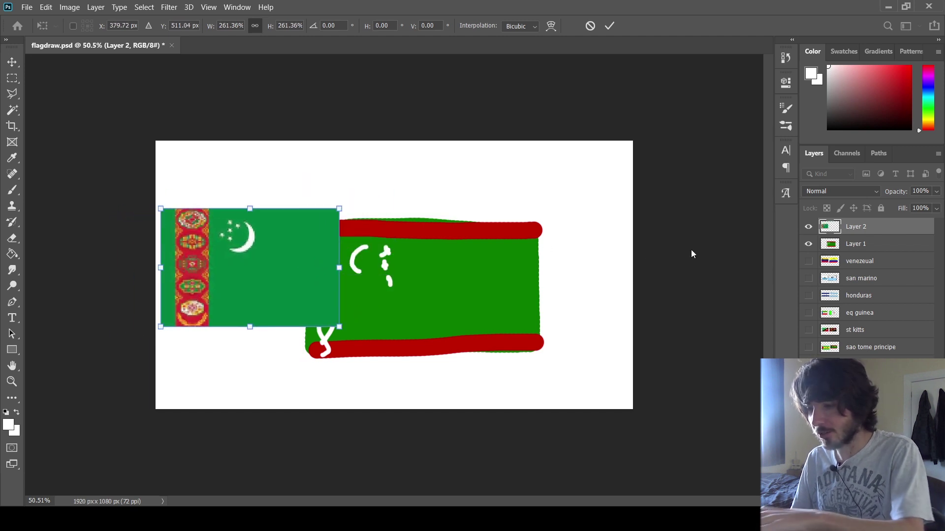
key(Return)
- Shrink the drawn Turkmenistan flag to about 84%, move it right of the real one, and save
key(m)
click(837, 249)
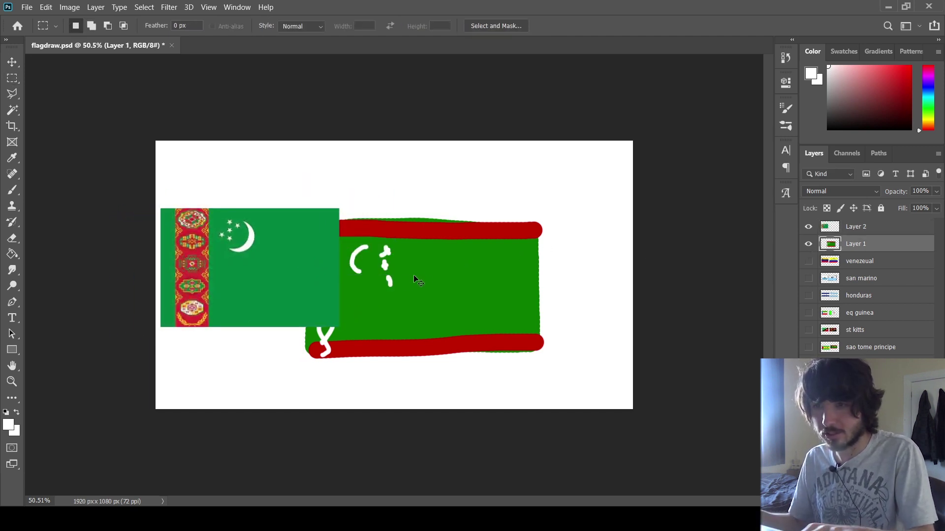
key(ctrl+t)
drag(304, 217, 343, 241)
drag(447, 293, 468, 261)
key(Return)
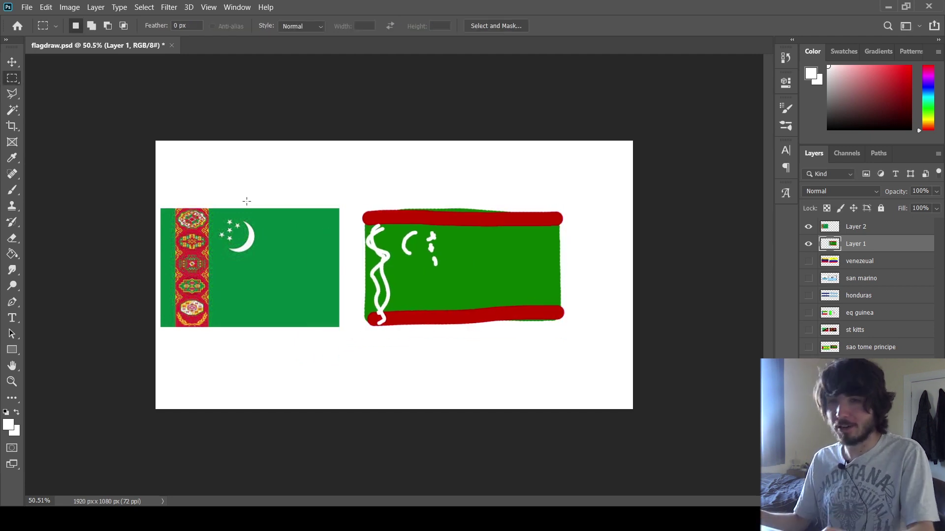
key(ctrl+s)
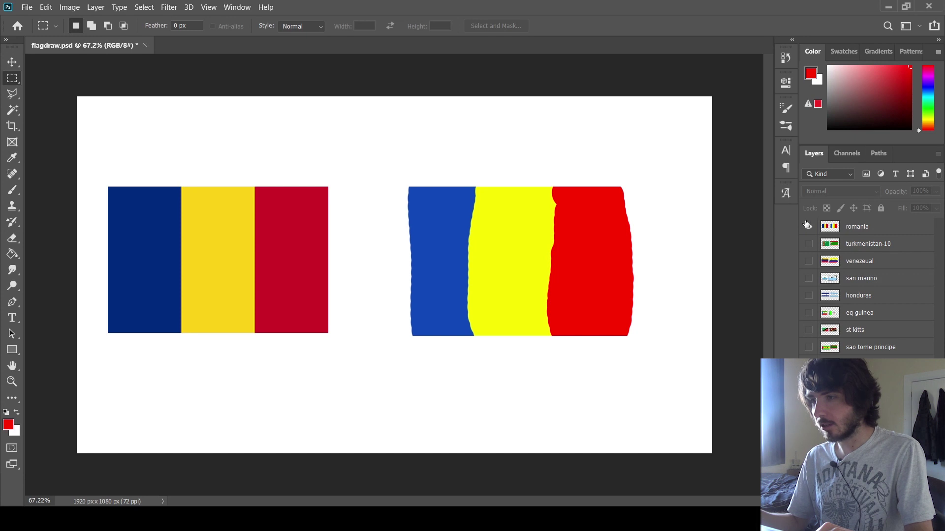
- Hide the romania layer and paint a blue field with a yellow-filled country shape in the centre
click(808, 226)
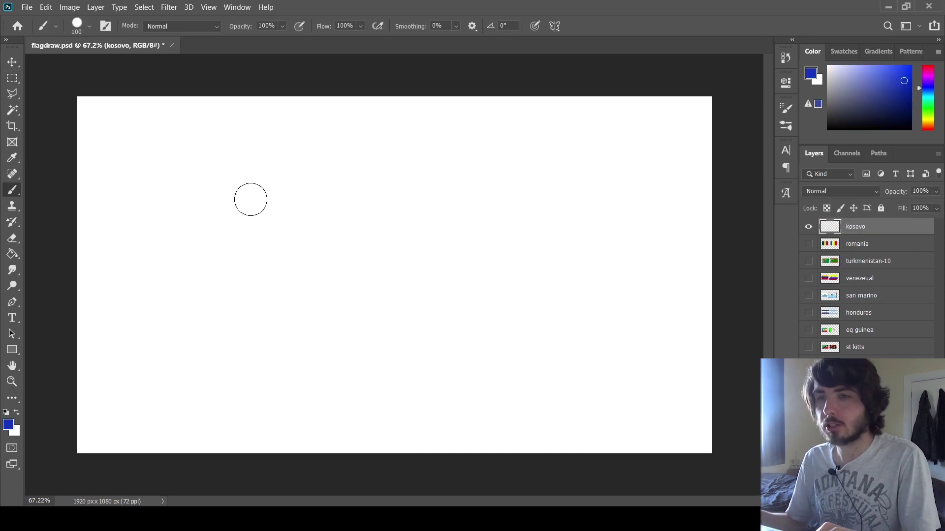
mouse_move(267, 195)
mouse_down()
mouse_move(545, 200)
mouse_move(531, 342)
mouse_move(520, 356)
mouse_move(266, 359)
mouse_move(253, 340)
mouse_move(259, 234)
mouse_move(270, 210)
mouse_move(531, 209)
mouse_move(520, 335)
mouse_move(280, 345)
mouse_move(269, 298)
mouse_move(278, 238)
mouse_move(404, 220)
mouse_move(506, 222)
mouse_move(515, 227)
mouse_move(512, 309)
mouse_move(430, 331)
mouse_move(302, 331)
mouse_move(281, 284)
mouse_move(341, 225)
mouse_move(500, 227)
mouse_move(508, 262)
mouse_move(492, 327)
mouse_move(303, 326)
mouse_move(301, 247)
mouse_move(425, 223)
mouse_move(522, 229)
mouse_move(497, 324)
mouse_move(338, 289)
mouse_up()
drag(337, 289, 332, 239)
mouse_move(362, 246)
mouse_down()
mouse_move(329, 276)
mouse_move(352, 339)
mouse_move(387, 359)
mouse_move(452, 283)
mouse_move(438, 257)
mouse_move(393, 235)
mouse_move(359, 246)
mouse_up()
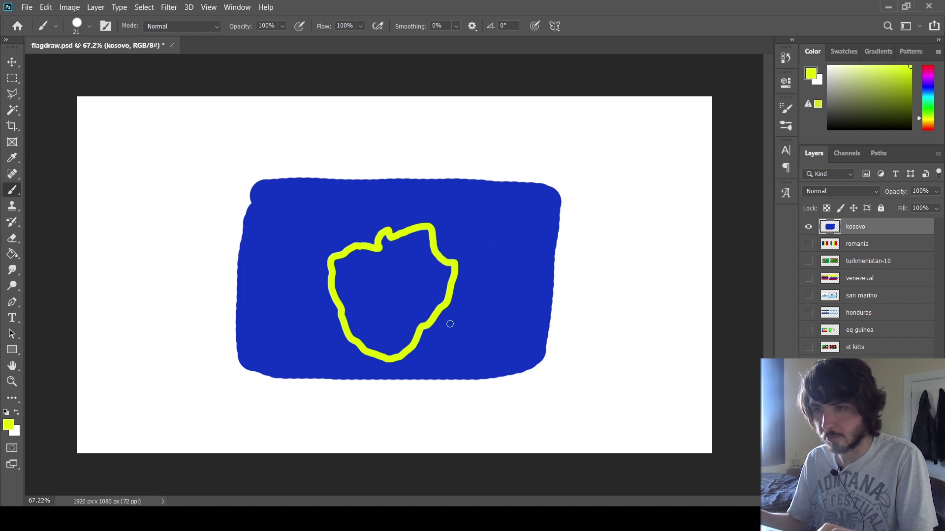
key(g)
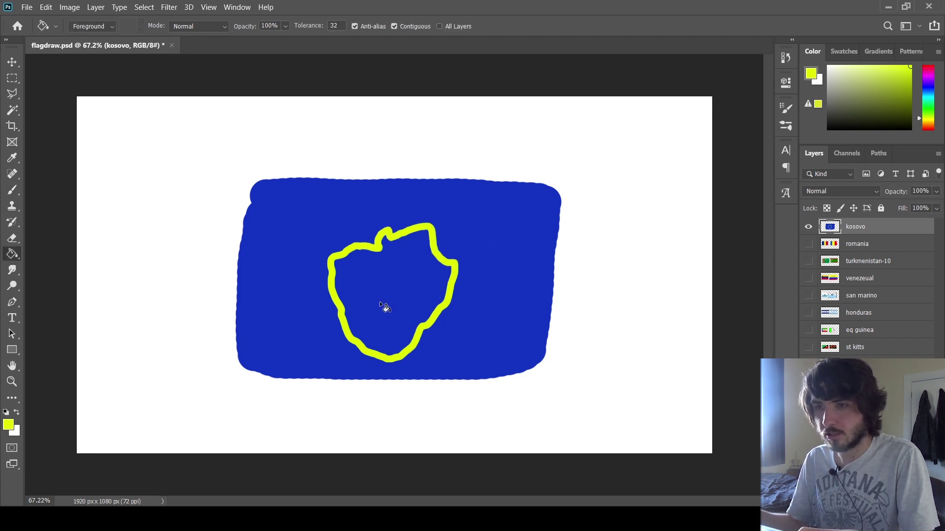
click(387, 309)
- Paint six white star marks arched above and beside the yellow country shape
key(b)
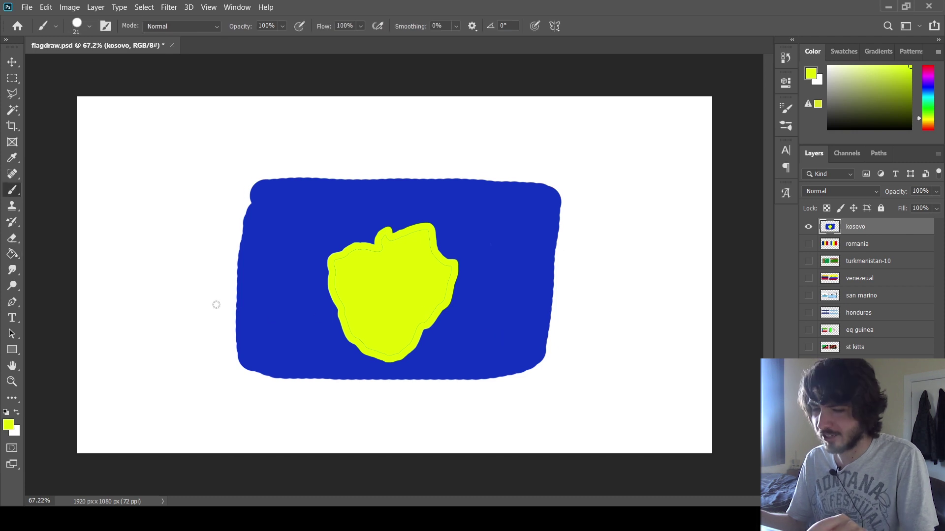
alt+click(129, 267)
mouse_move(309, 213)
mouse_down()
mouse_move(307, 224)
mouse_move(323, 224)
mouse_up()
mouse_move(340, 217)
mouse_down()
mouse_move(348, 200)
mouse_move(358, 209)
mouse_move(407, 198)
mouse_up()
mouse_move(446, 201)
mouse_down()
mouse_move(463, 198)
mouse_move(454, 207)
mouse_move(492, 218)
mouse_up()
drag(487, 212, 501, 259)
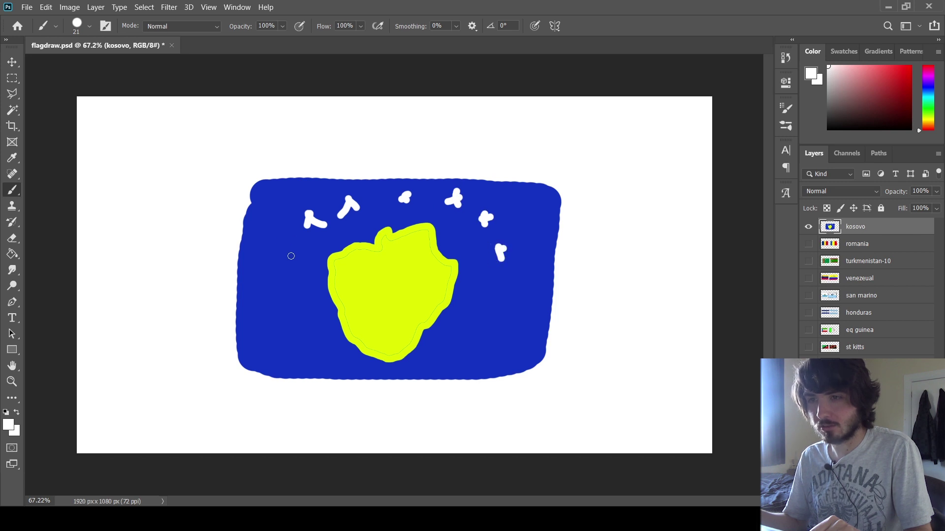
mouse_move(289, 256)
mouse_down()
mouse_move(301, 249)
mouse_move(296, 256)
mouse_up()
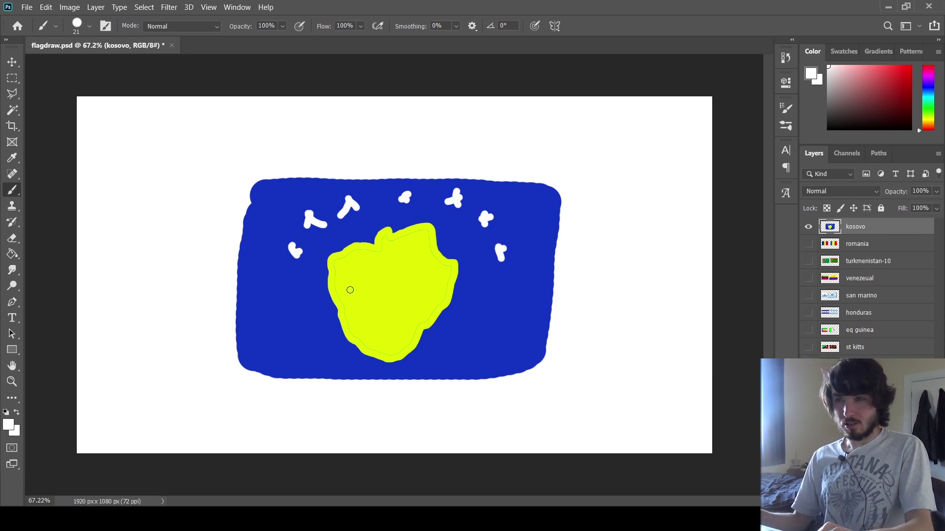
click(11, 83)
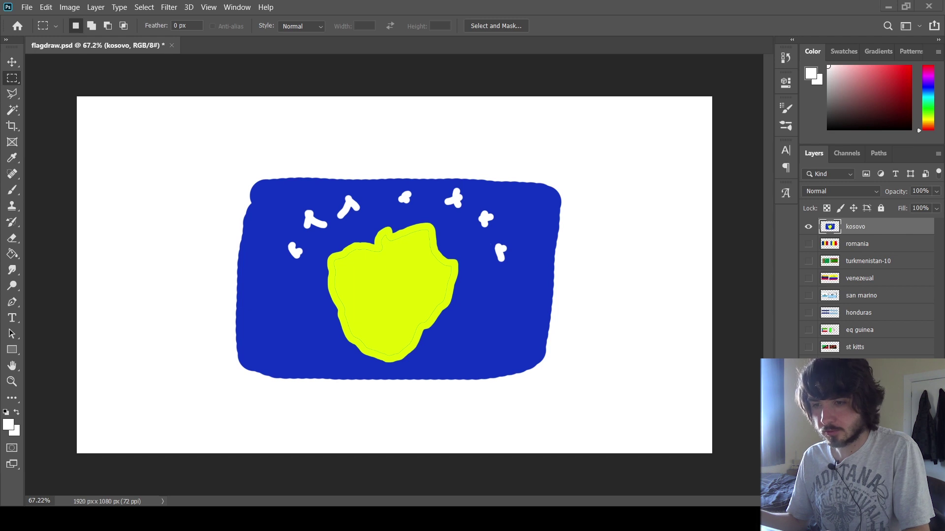
- Paste the real Kosovo flag, enlarge it to about 277%, and position it at the canvas's left edge
key(ctrl+v)
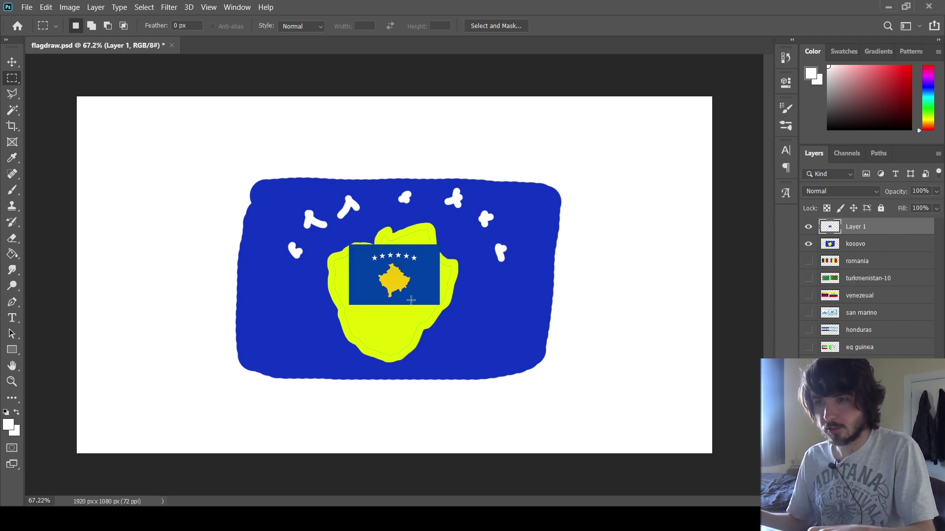
key(ctrl+t)
drag(350, 245, 250, 180)
drag(405, 229, 231, 249)
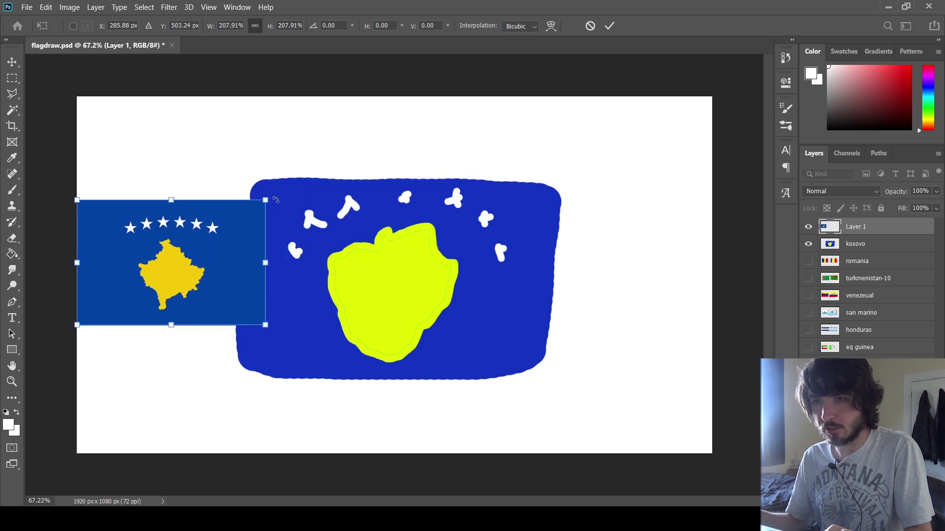
drag(270, 198, 335, 158)
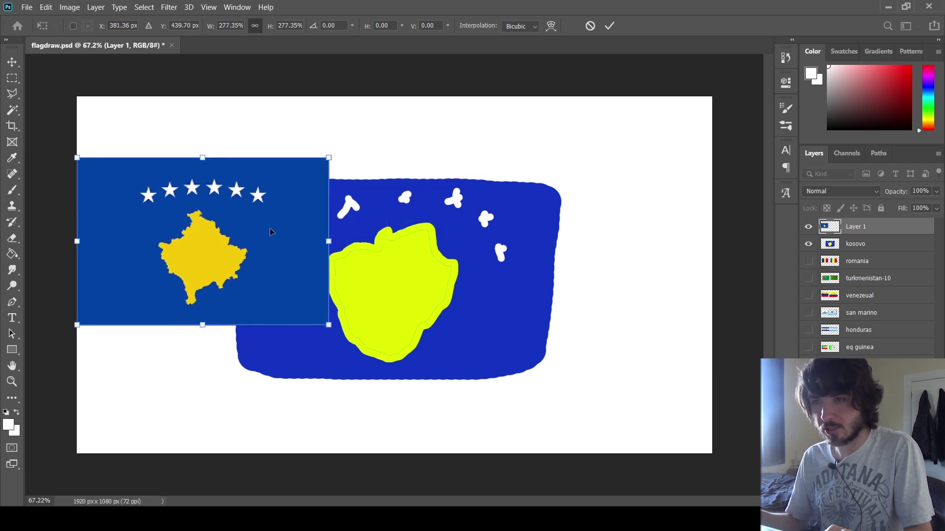
drag(270, 239, 281, 264)
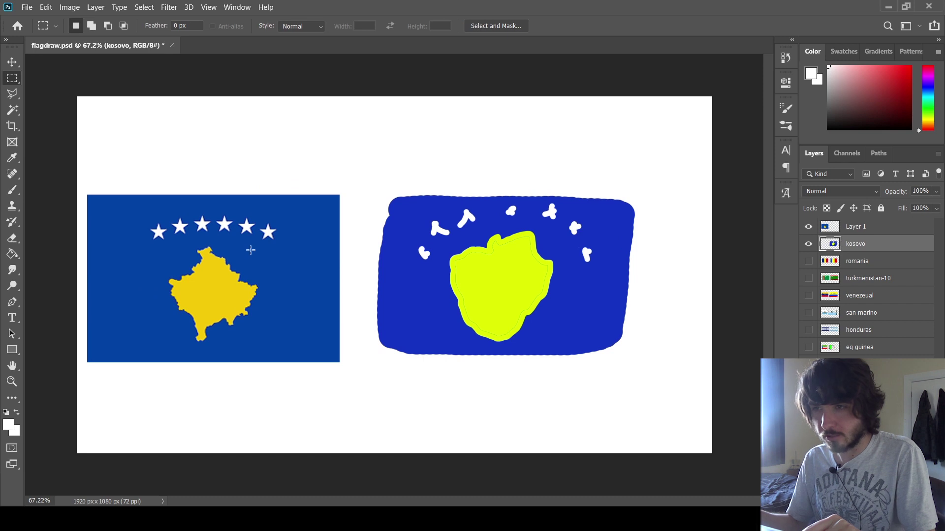
scroll(249, 249, down, 2)
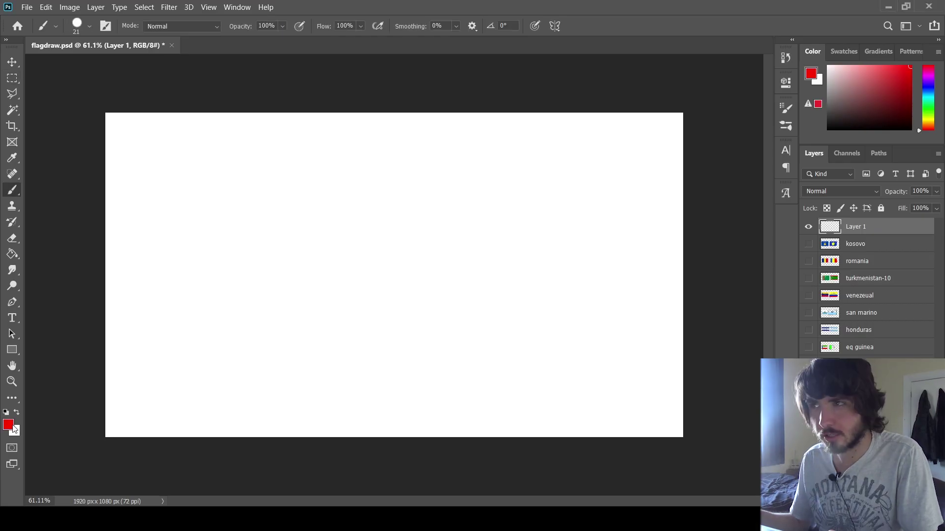
- Using canvas-sampled colours and brush size 136, paint the dark green band and the red right block
key(i)
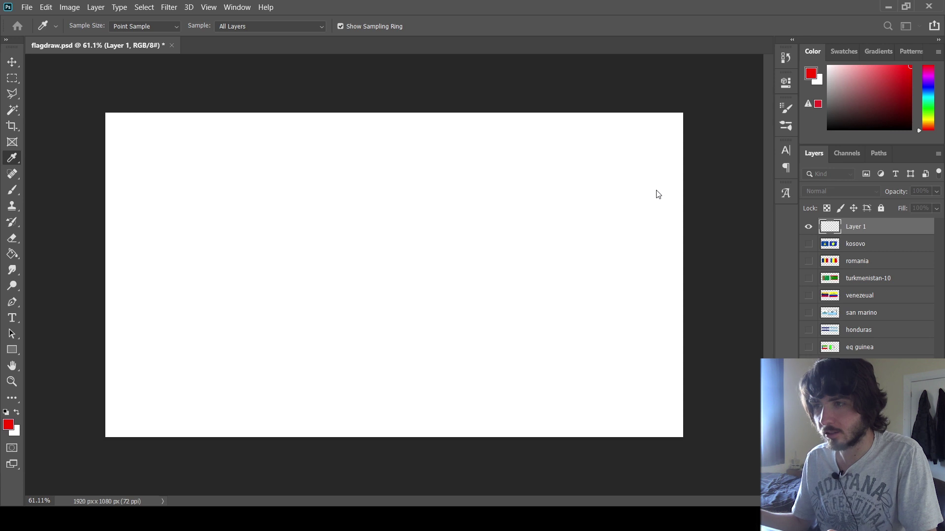
key(b)
key(bracketright)
key(bracketright)
key(bracketright)
key(bracketright)
key(bracketright)
key(bracketright)
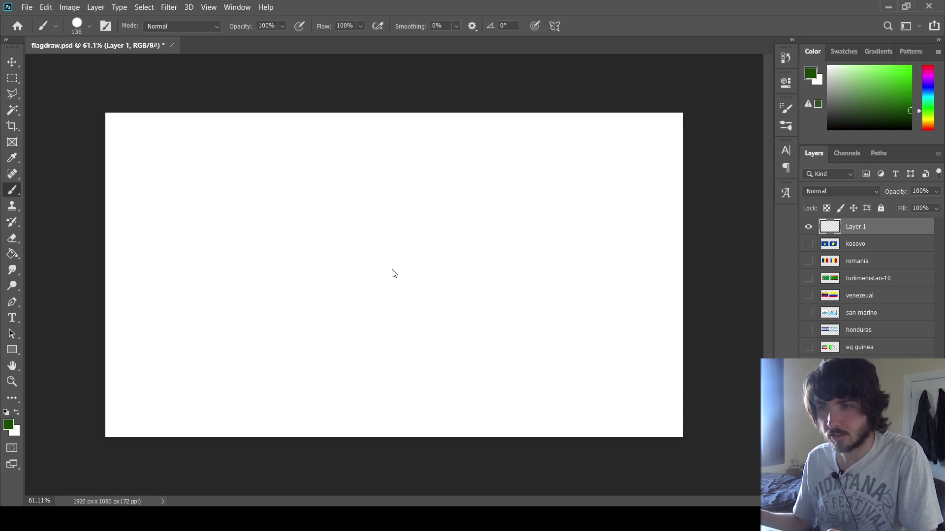
mouse_move(270, 200)
mouse_down()
mouse_move(269, 336)
mouse_move(278, 204)
mouse_move(281, 337)
mouse_move(264, 330)
mouse_move(260, 256)
mouse_move(275, 203)
mouse_move(290, 219)
mouse_move(283, 345)
mouse_up()
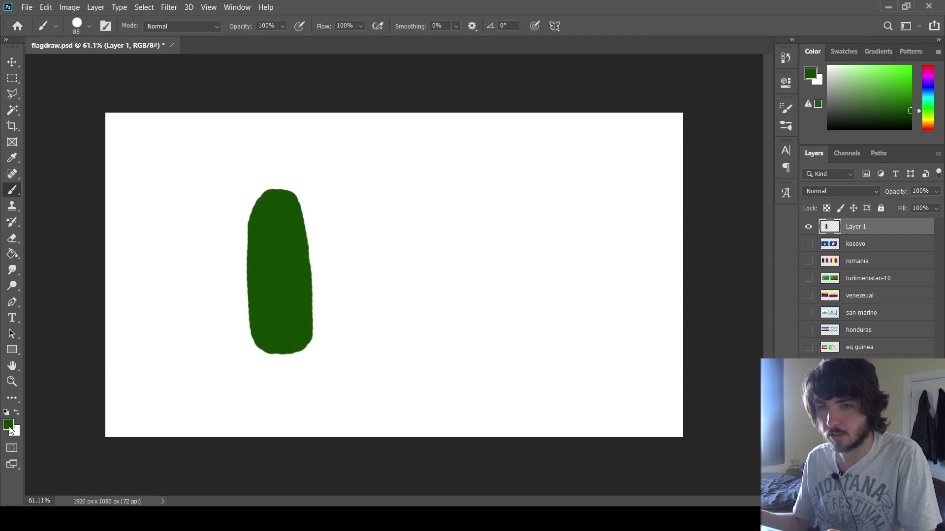
key(i)
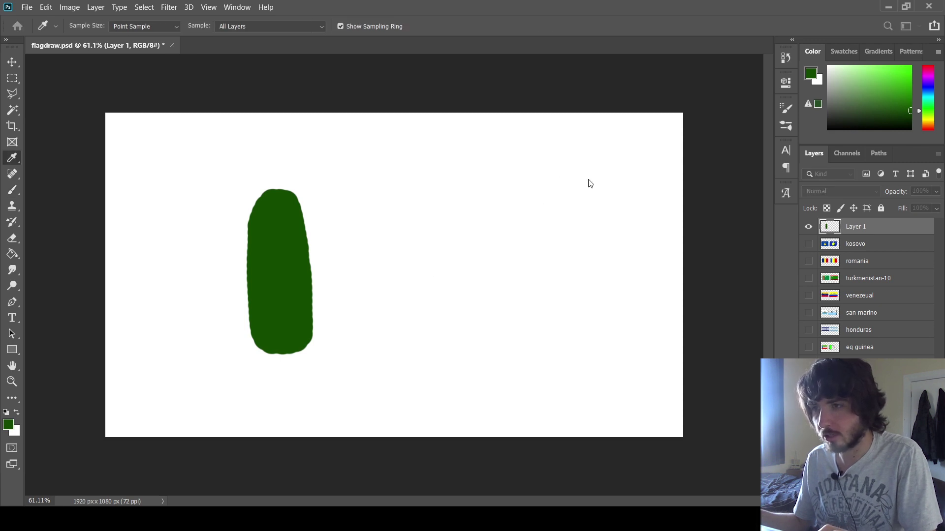
key(b)
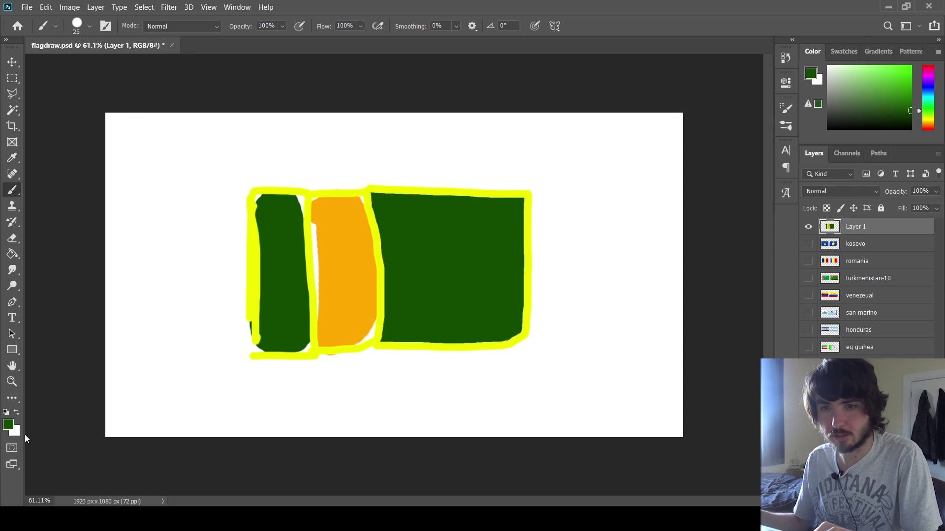
key(ctrl+z)
alt+click(376, 211)
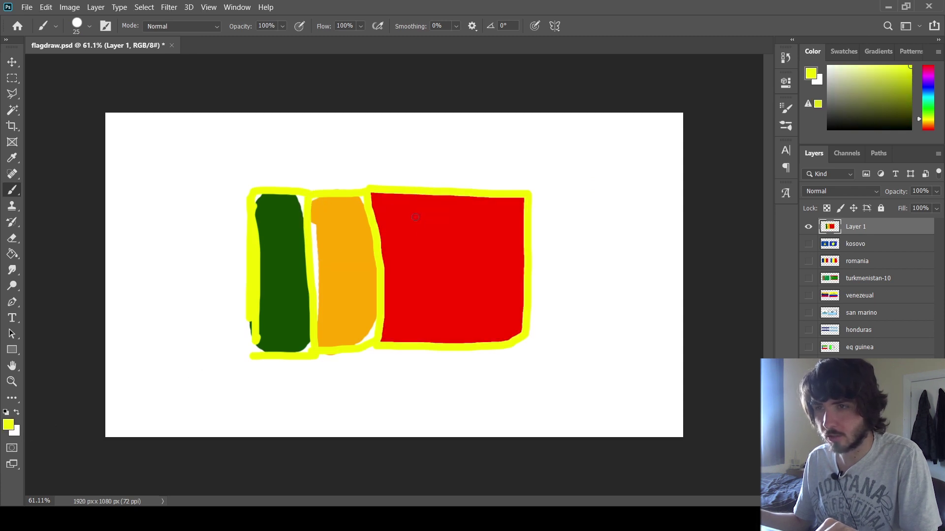
- Add yellow lion details in the red panel: a mouth line, body marks and lower-right curls
scroll(459, 213, up, 2)
scroll(467, 224, up, 2)
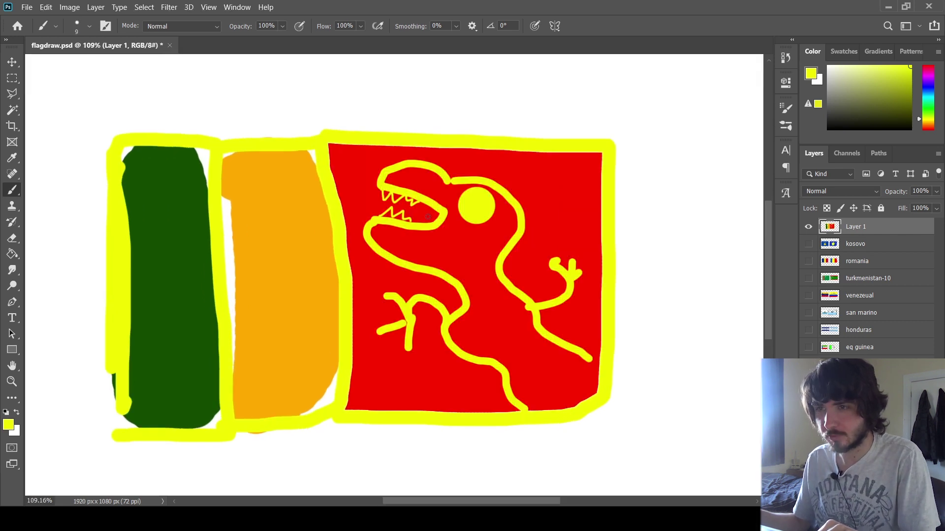
mouse_move(428, 216)
mouse_down()
mouse_move(371, 203)
mouse_move(356, 181)
mouse_up()
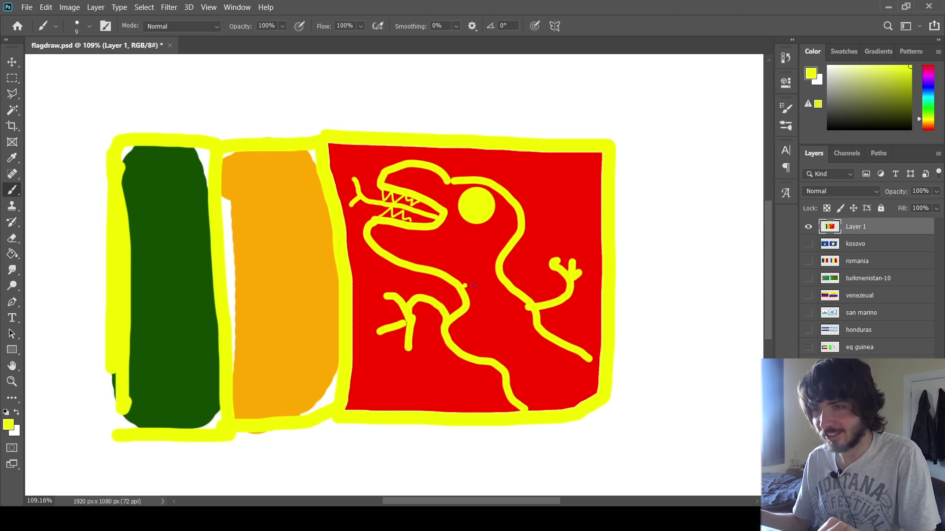
mouse_move(479, 286)
mouse_down()
mouse_move(471, 304)
mouse_move(501, 306)
mouse_up()
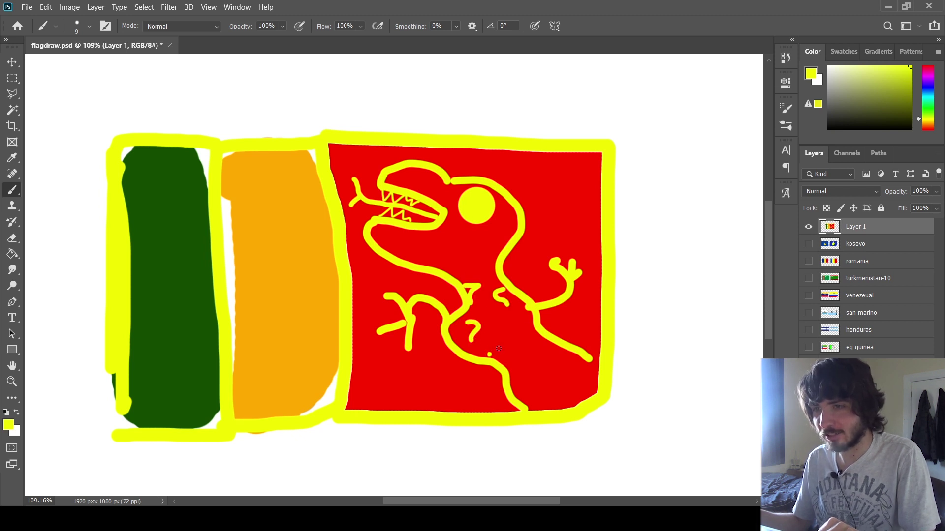
mouse_move(504, 346)
mouse_down()
mouse_move(562, 353)
mouse_move(533, 378)
mouse_move(521, 321)
mouse_up()
click(494, 319)
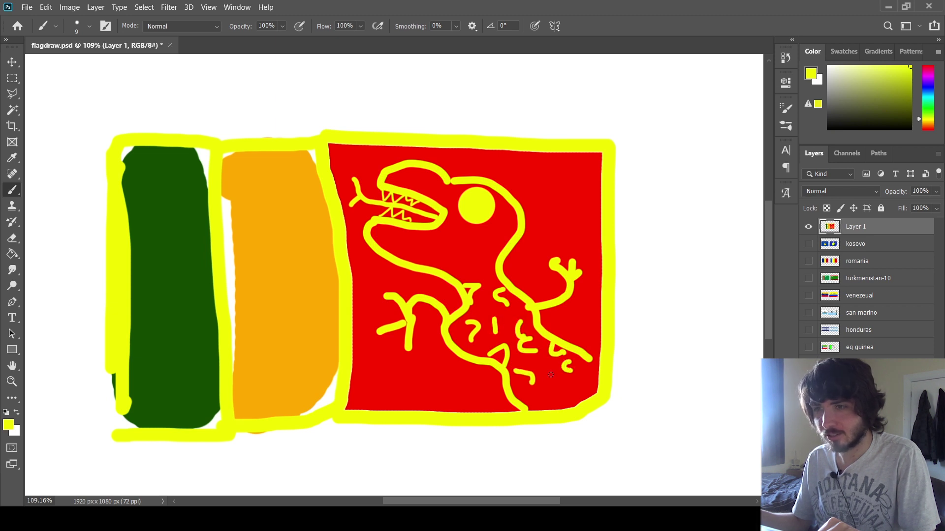
drag(528, 386, 544, 407)
drag(561, 387, 551, 398)
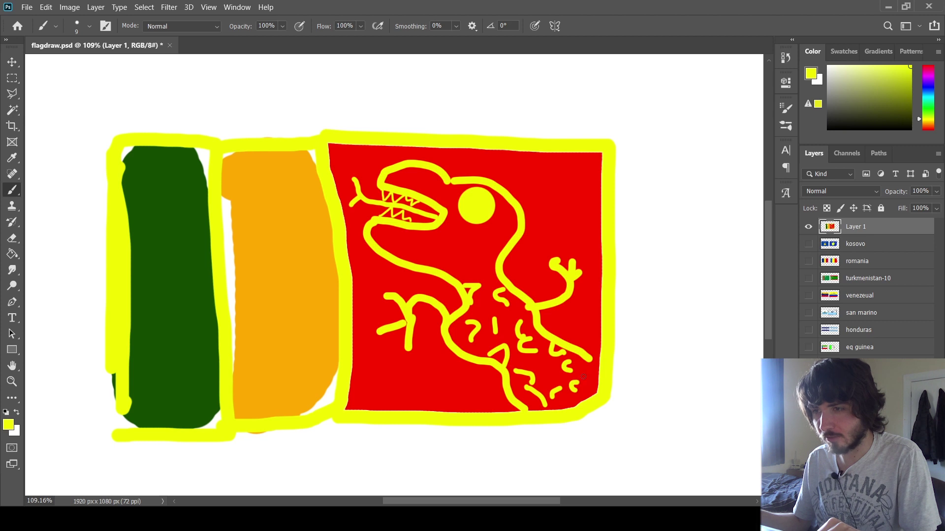
scroll(290, 283, down, 3)
- Paint dark green patches at the red panel's top corners and a green bottom bar, then save
key(i)
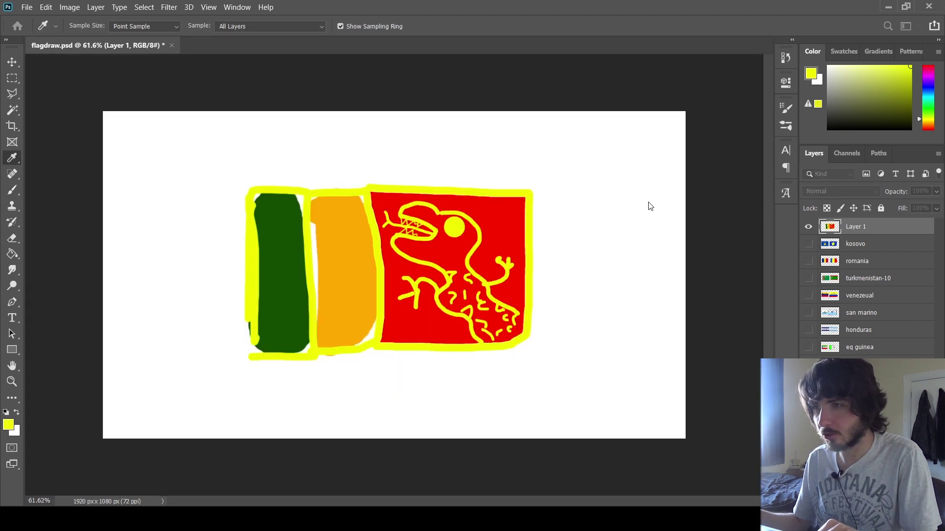
key(b)
alt+click(278, 276)
scroll(439, 245, up, 2)
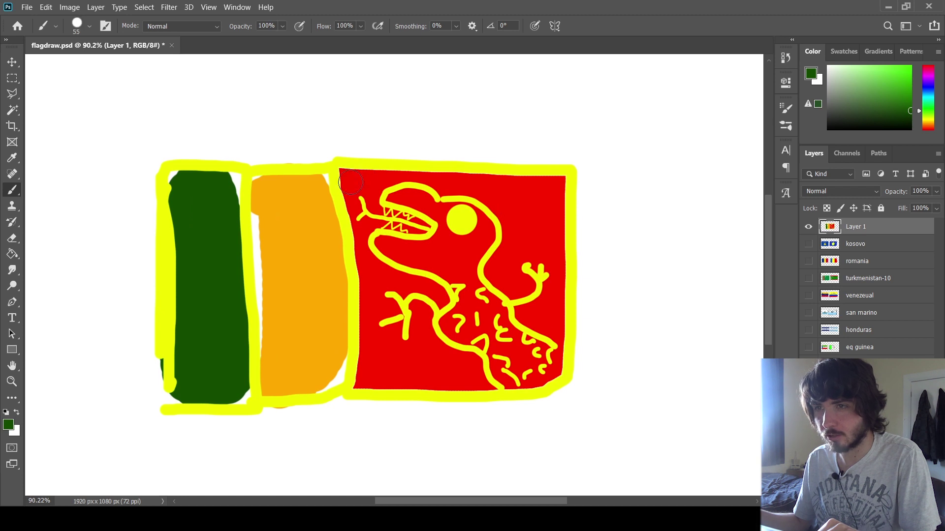
drag(352, 180, 364, 181)
mouse_move(506, 187)
mouse_down()
mouse_move(541, 191)
mouse_move(544, 218)
mouse_up()
drag(384, 375, 462, 375)
scroll(271, 253, down, 5)
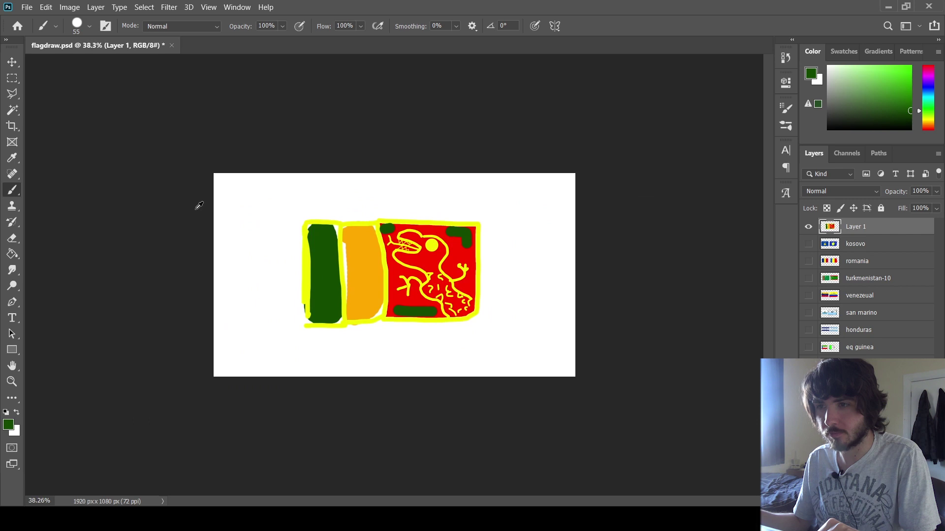
scroll(202, 205, up, 3)
scroll(394, 276, up, 1)
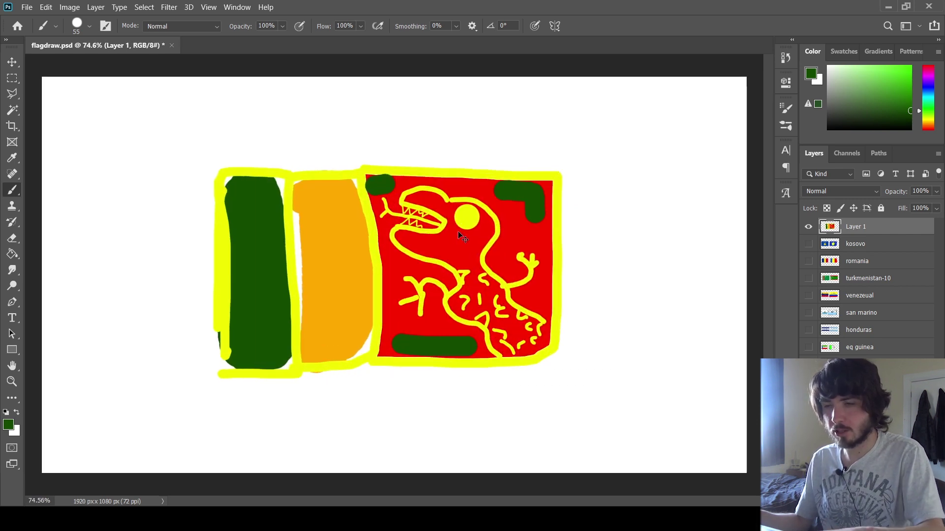
key(ctrl+s)
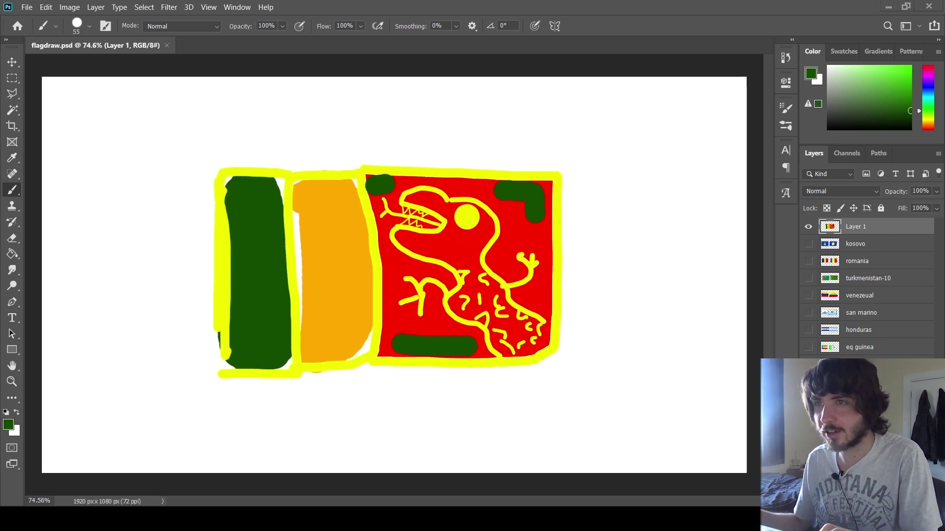
- Paste the real Sri Lanka flag and enlarge it, shifting it down-left
scroll(394, 276, down, 2)
key(ctrl+v)
key(ctrl+t)
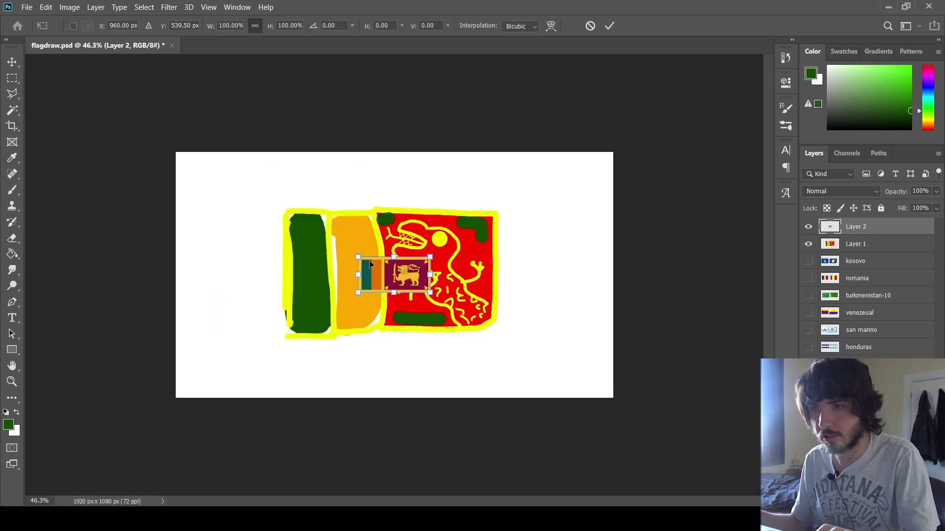
drag(360, 255, 209, 192)
drag(385, 243, 367, 289)
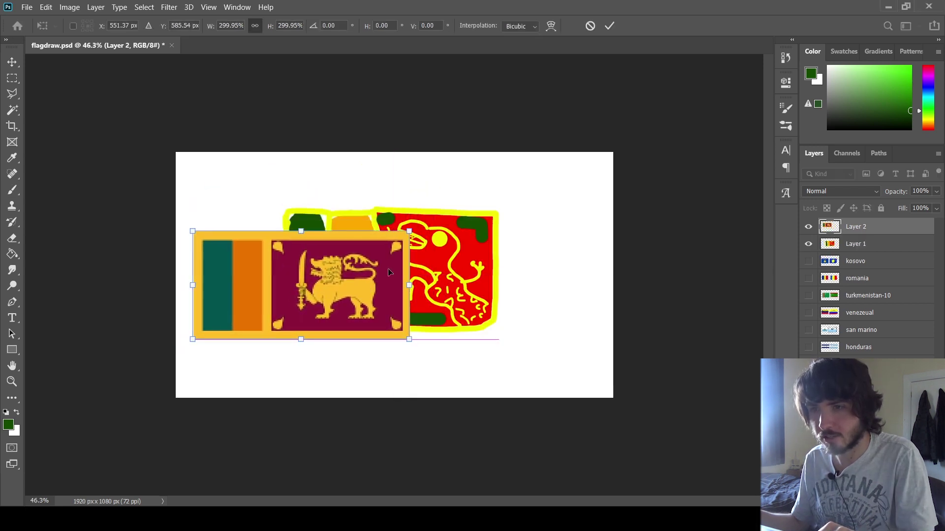
mouse_move(410, 230)
mouse_down()
mouse_move(494, 190)
mouse_move(418, 228)
mouse_up()
key(b)
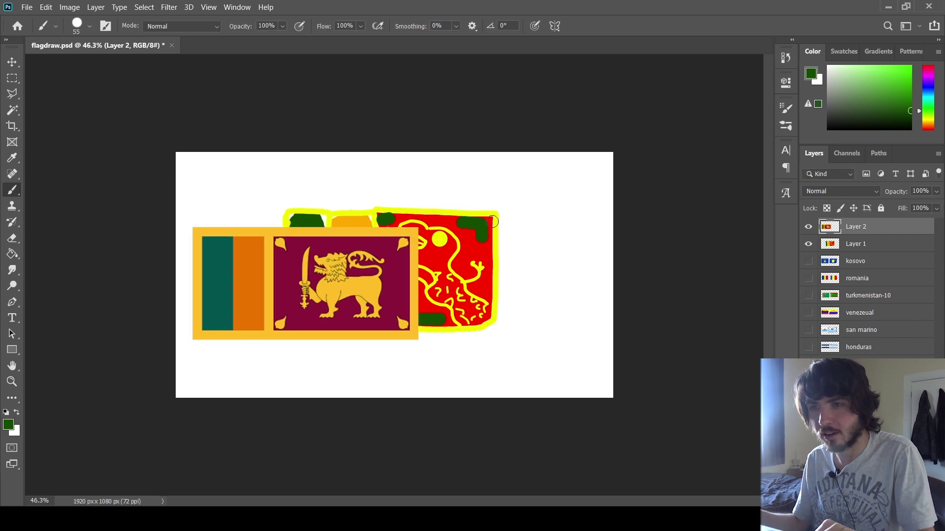
- Enlarge the hand-drawn flag slightly and place it beside the real Sri Lanka flag
scroll(357, 280, up, 5)
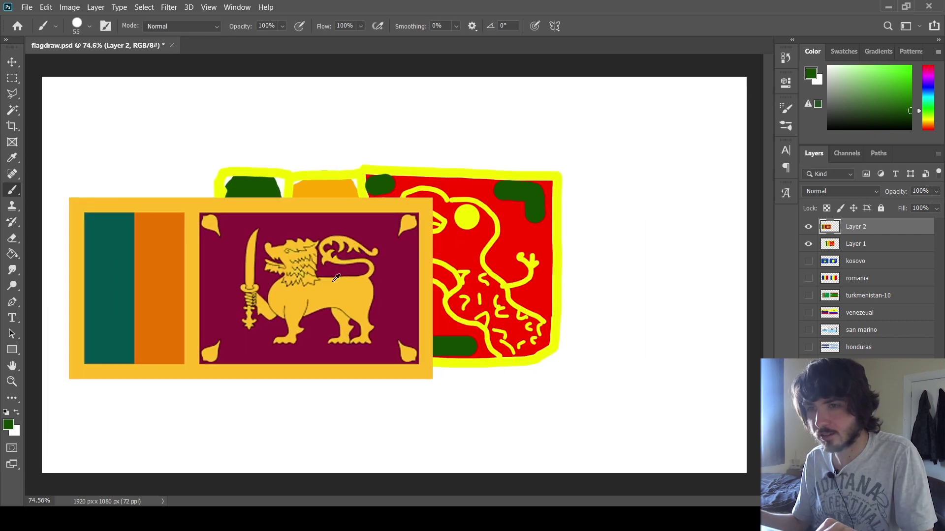
scroll(296, 280, down, 5)
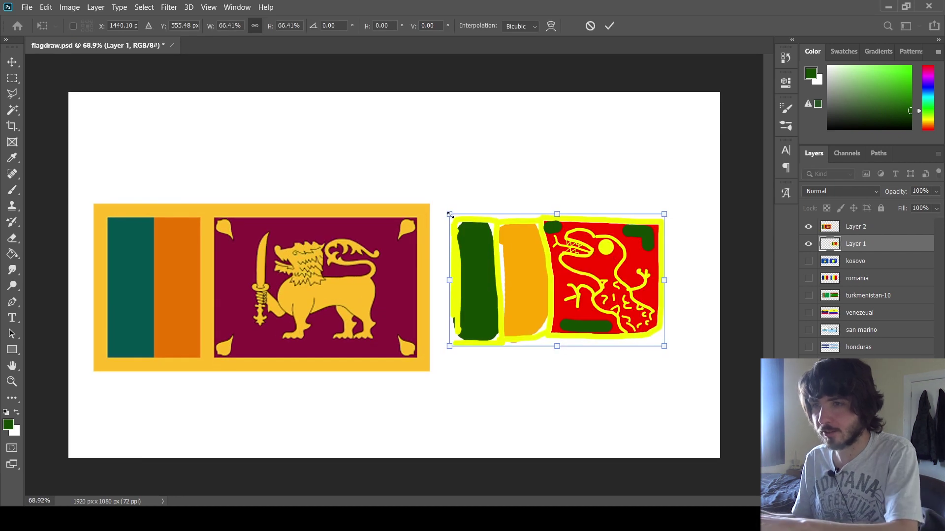
drag(447, 211, 395, 186)
drag(547, 250, 584, 268)
key(b)
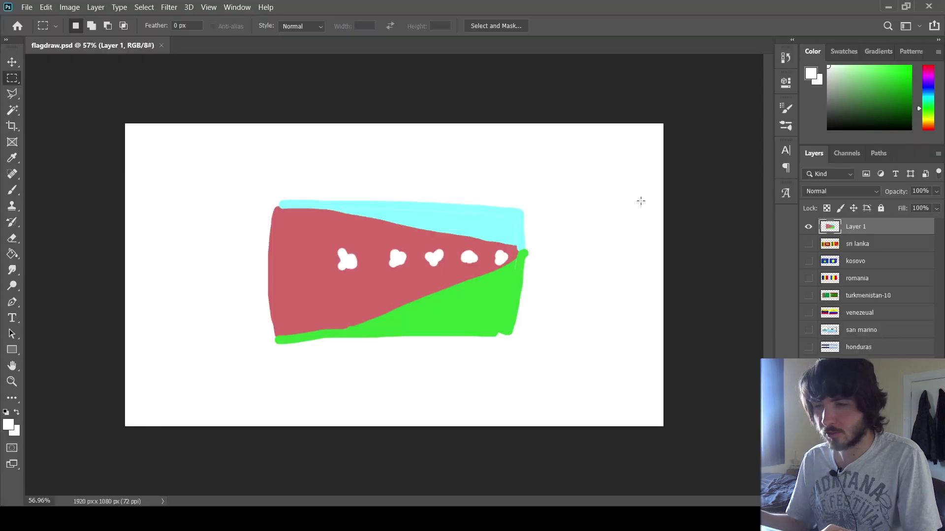
- Paste the real Eritrea flag, enlarge it slightly, and nudge it a little to the right
key(ctrl+v)
key(ctrl+t)
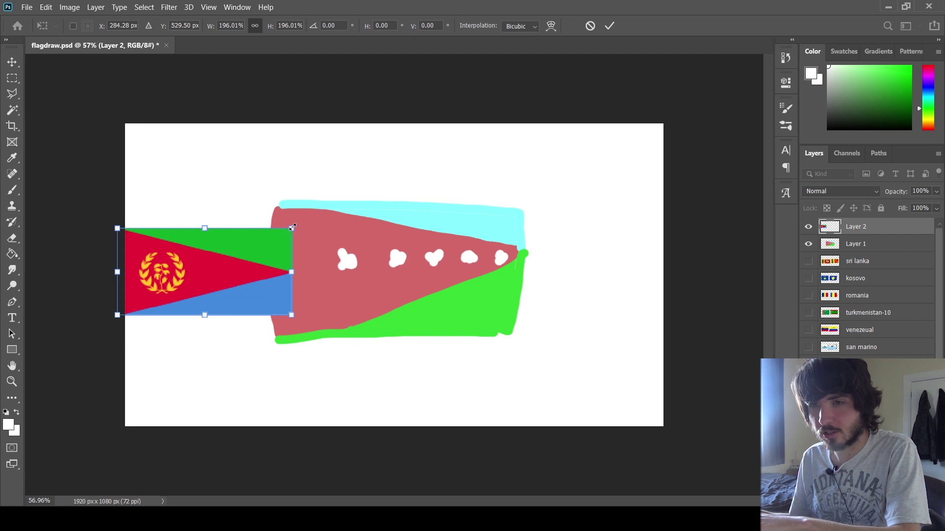
drag(293, 227, 294, 223)
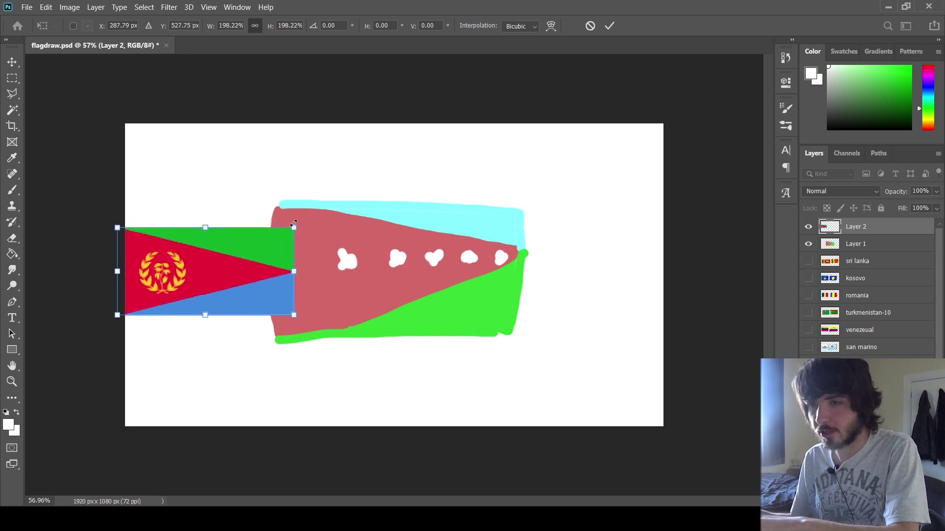
key(Return)
key(m)
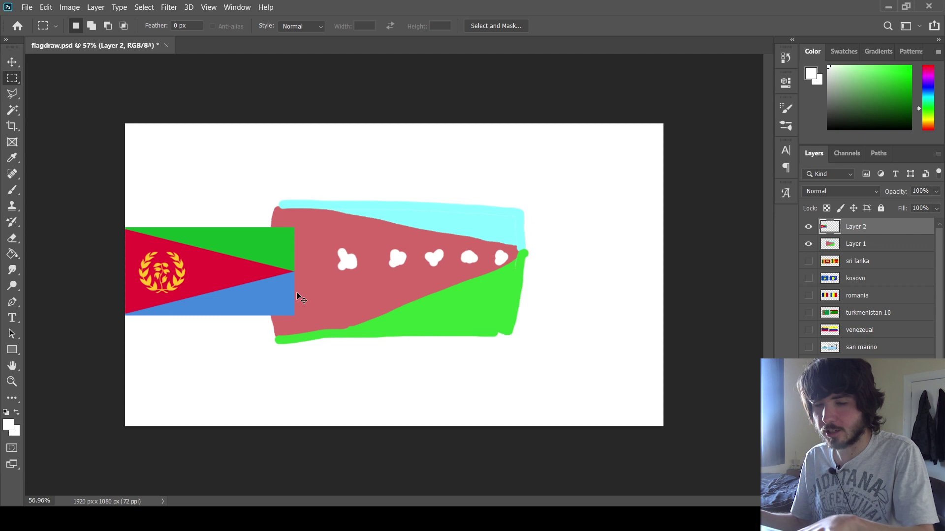
key(ctrl+t)
drag(252, 266, 272, 267)
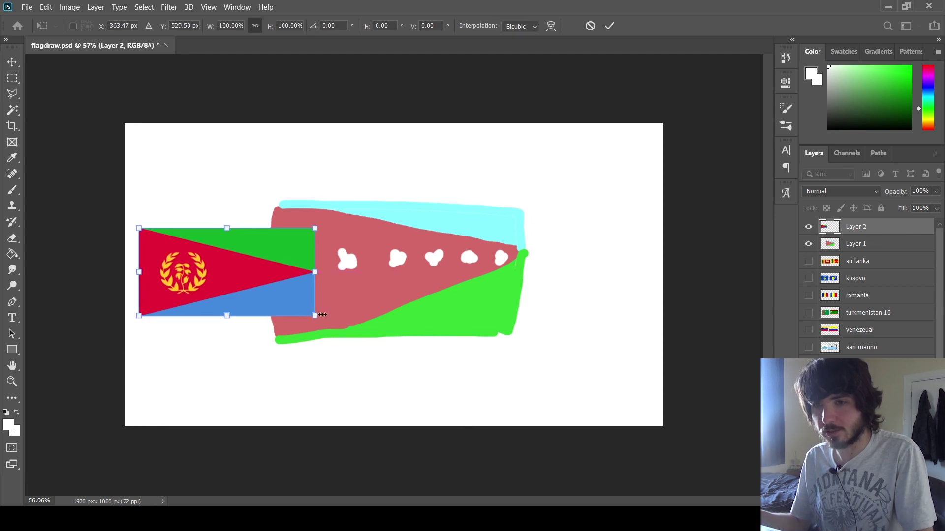
key(Return)
key(m)
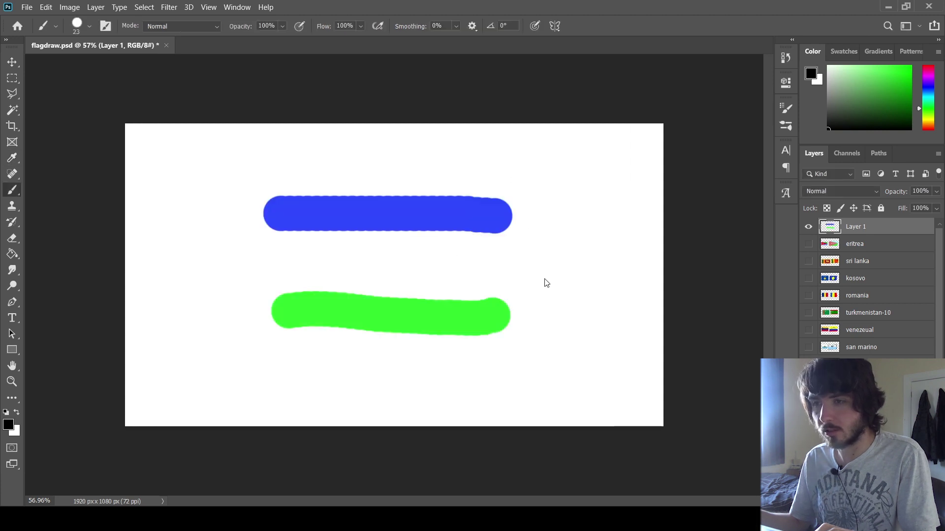
- With brush size 15, paint the black emblem between the blue and green stripes, undoing a stray stroke
key(bracketright)
key(bracketright)
key(bracketright)
key(bracketright)
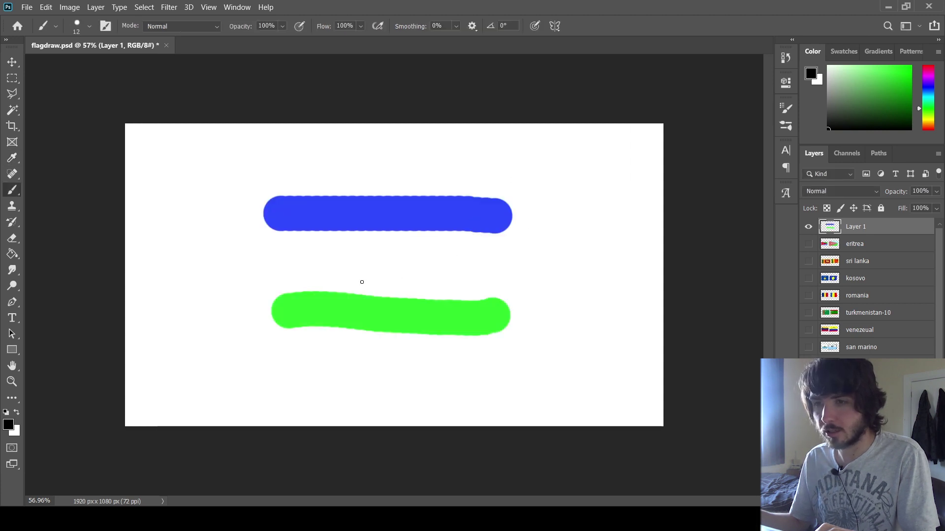
mouse_move(347, 282)
mouse_down()
mouse_move(377, 251)
mouse_move(414, 263)
mouse_move(418, 290)
mouse_up()
key(ctrl+z)
key(ctrl+z)
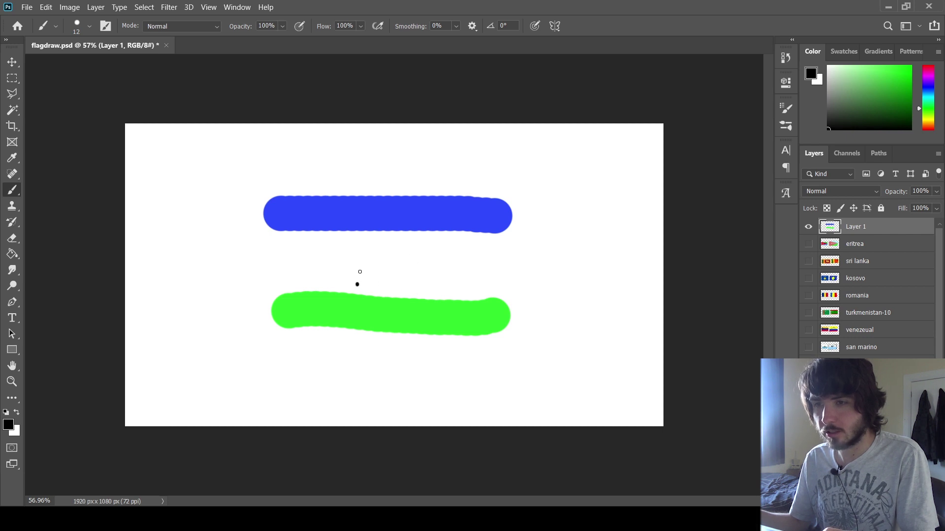
mouse_move(363, 266)
mouse_down()
mouse_move(375, 243)
mouse_move(420, 287)
mouse_move(377, 254)
mouse_move(413, 254)
mouse_move(377, 267)
mouse_move(389, 282)
mouse_move(392, 255)
mouse_up()
click(12, 78)
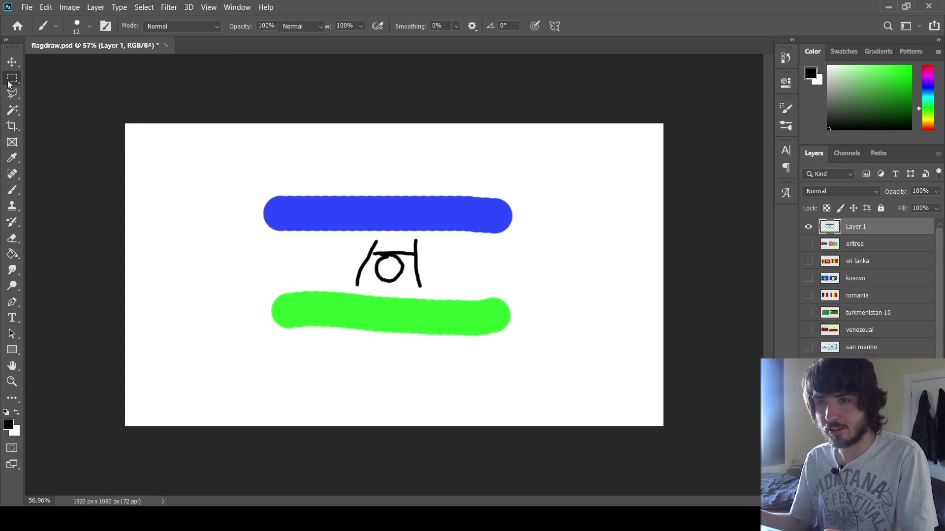
- Outline the flag's left and top edges with a black border and save
key(b)
mouse_move(267, 199)
mouse_down()
mouse_move(279, 328)
mouse_move(434, 338)
mouse_move(514, 334)
mouse_move(500, 199)
mouse_up()
drag(428, 198, 280, 199)
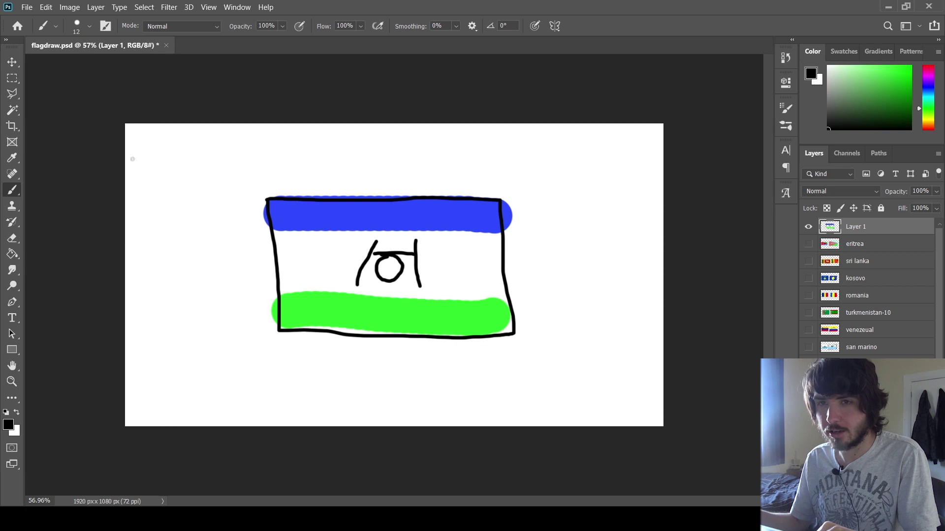
key(m)
key(ctrl+s)
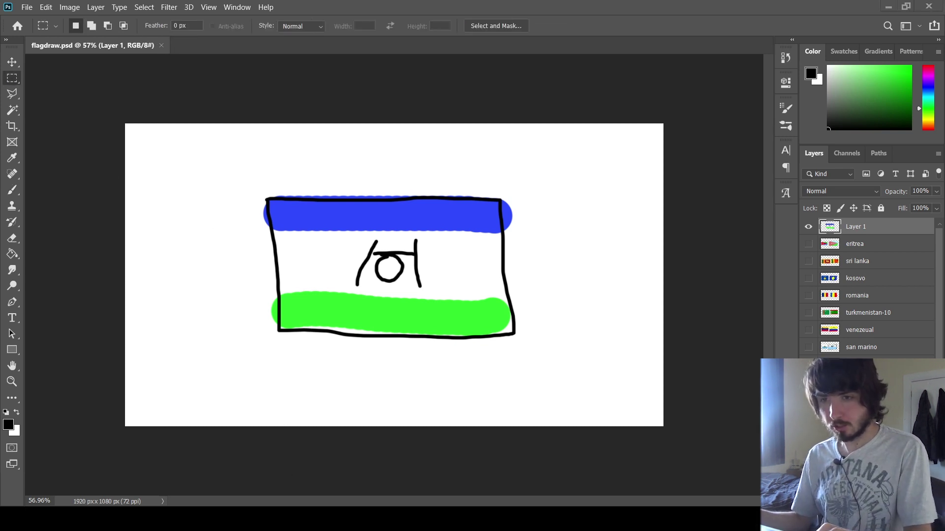
- Paste the real Lesotho flag, enlarge it, and position it at the left of the canvas
key(ctrl+v)
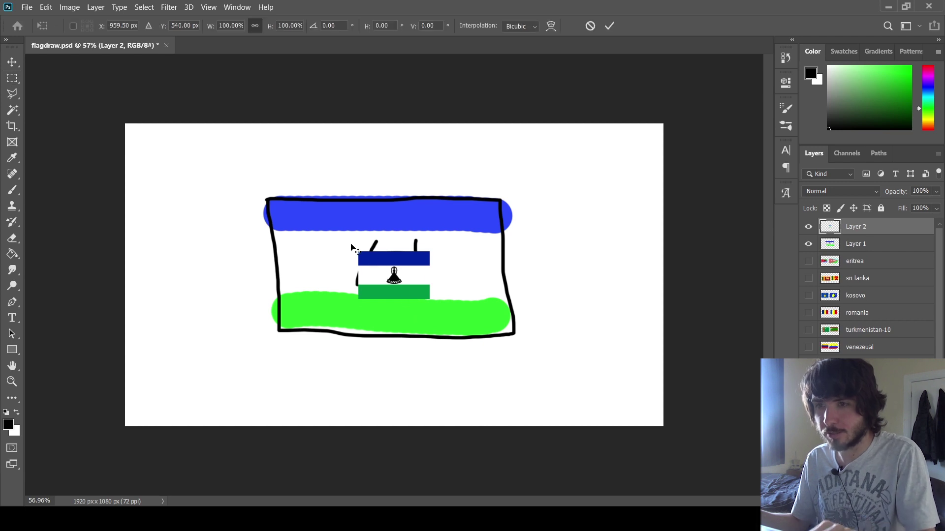
key(ctrl+t)
drag(358, 251, 213, 189)
drag(359, 216, 246, 260)
key(m)
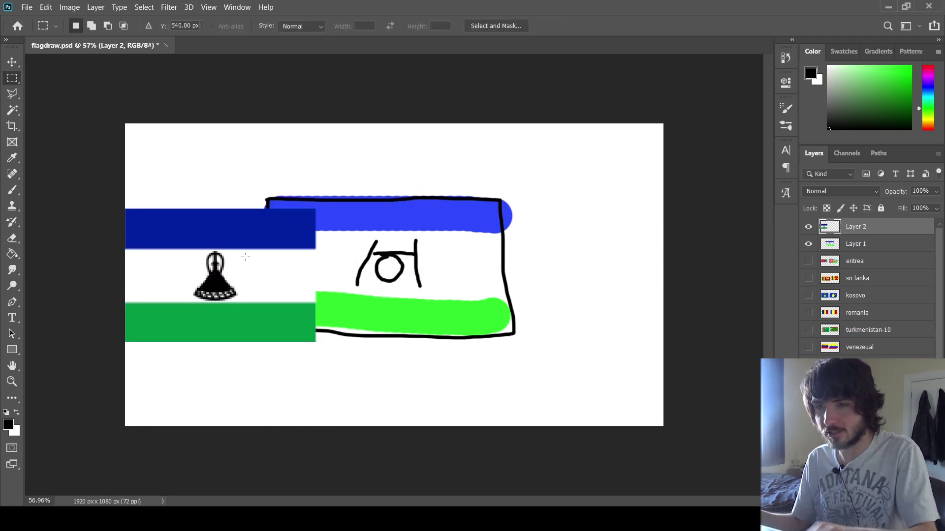
key(ctrl+t)
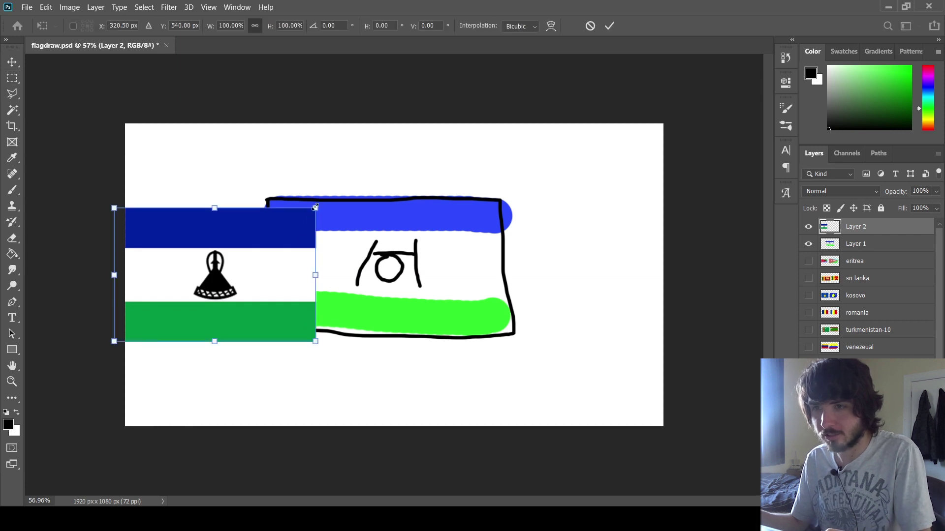
drag(315, 208, 352, 185)
drag(305, 248, 329, 252)
key(Return)
- Shrink the hand-drawn flag to about 92% and move it beside the real Lesotho flag
click(856, 244)
key(ctrl+t)
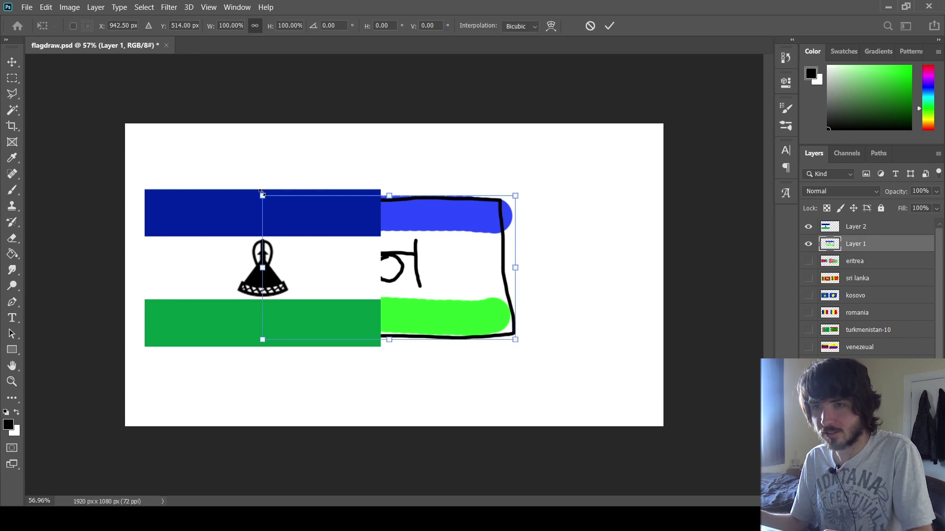
drag(258, 194, 285, 209)
drag(457, 258, 571, 258)
key(Return)
key(m)
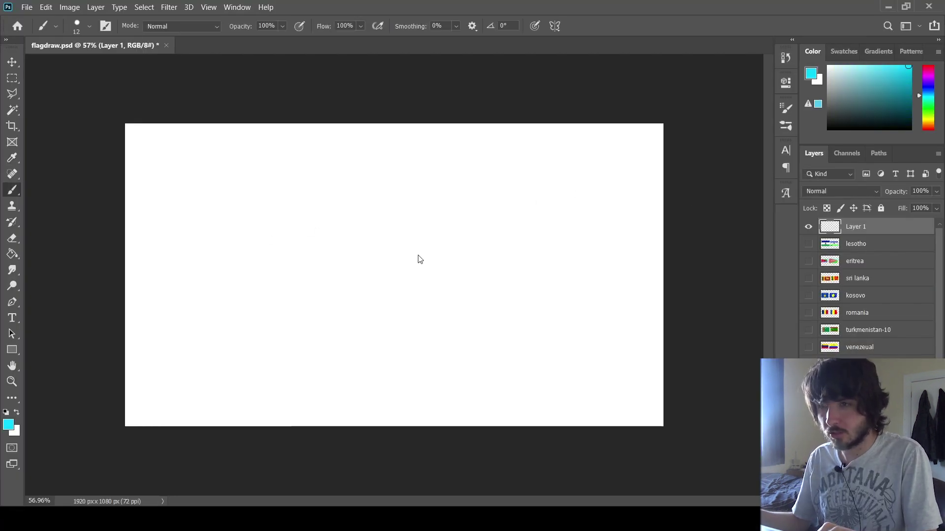
- Paint a large cyan field with a bigger brush, then paste the real Saint Lucia flag
key(bracketright)
key(bracketright)
key(bracketright)
key(bracketright)
key(bracketright)
key(bracketright)
key(bracketright)
key(bracketright)
key(bracketright)
key(bracketright)
mouse_move(284, 197)
mouse_down()
mouse_move(513, 196)
mouse_move(525, 334)
mouse_move(273, 334)
mouse_move(274, 212)
mouse_move(289, 206)
mouse_move(491, 210)
mouse_move(511, 308)
mouse_move(480, 320)
mouse_move(315, 317)
mouse_move(275, 281)
mouse_move(318, 220)
mouse_move(462, 224)
mouse_move(483, 255)
mouse_move(477, 311)
mouse_up()
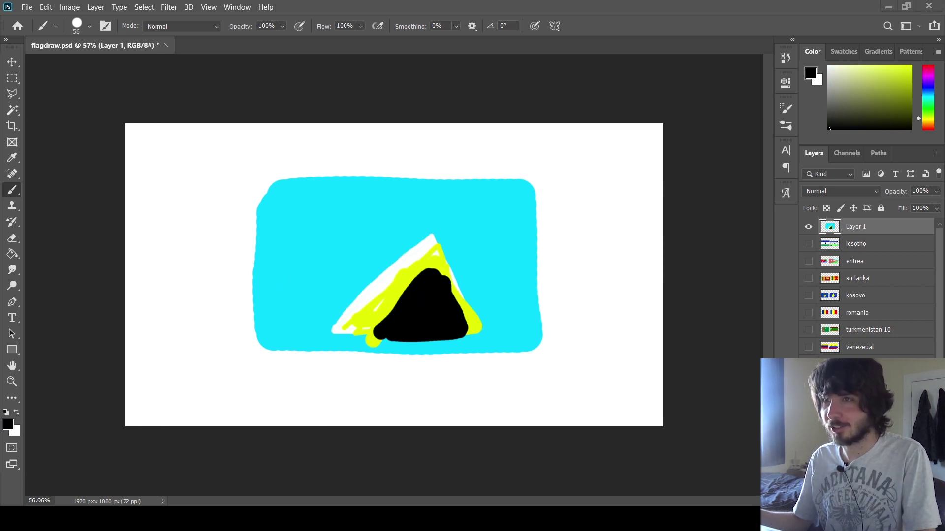
key(ctrl+v)
key(ctrl+t)
- Enlarge the real Saint Lucia flag slightly, move it left, and set the drawing beside it
drag(346, 252, 320, 231)
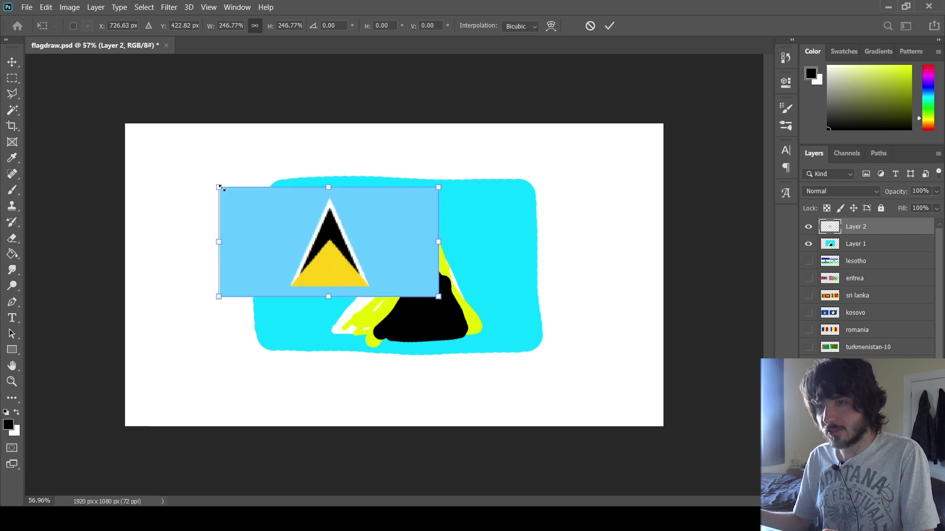
drag(364, 242, 254, 242)
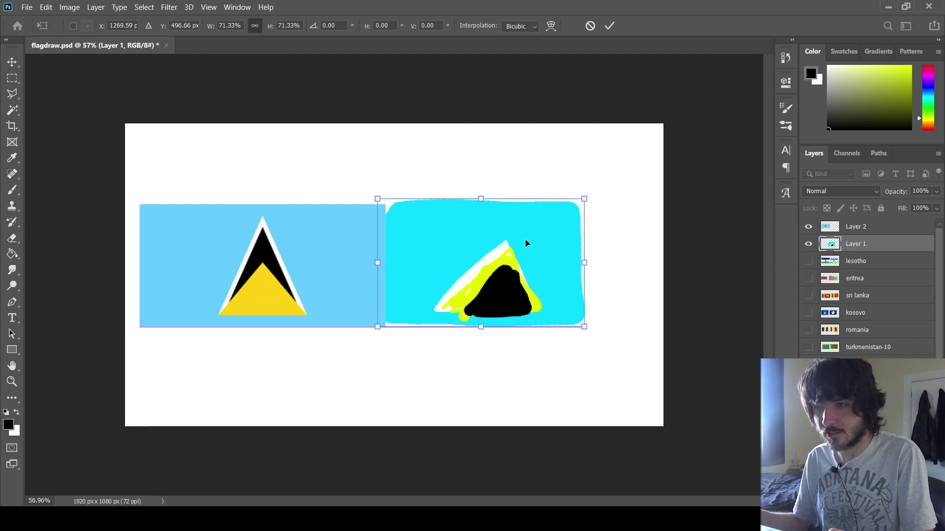
drag(525, 245, 544, 249)
key(Return)
key(b)
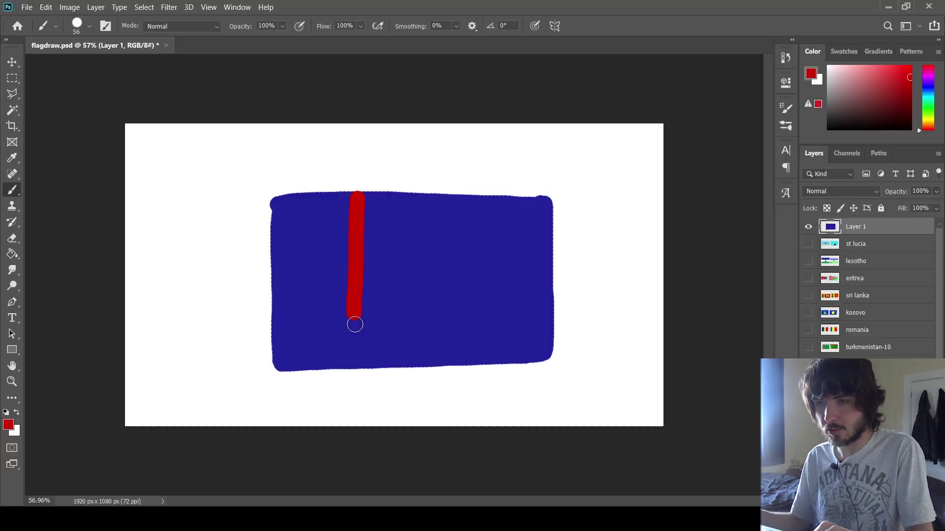
- Paint the red cross's vertical and horizontal bars across the blue Iceland field
drag(354, 323, 357, 358)
drag(280, 260, 546, 259)
drag(357, 355, 356, 363)
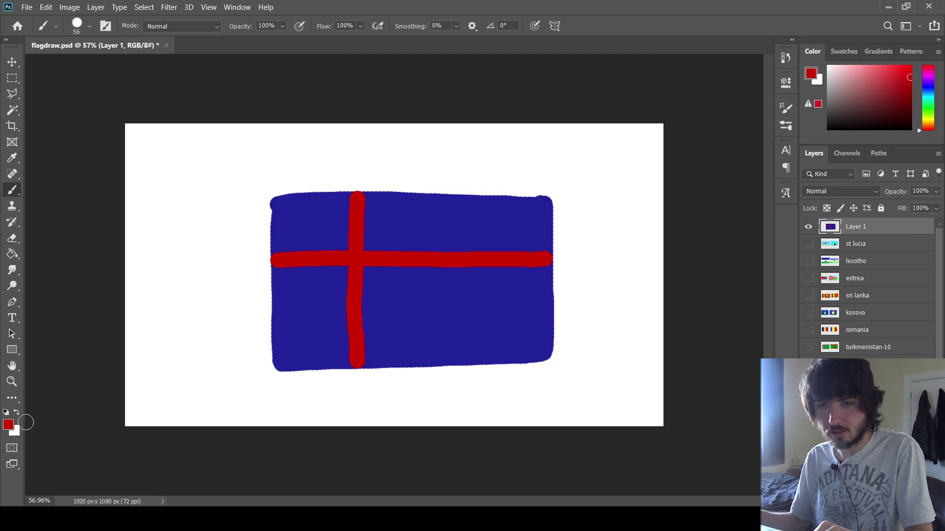
- With a size-15 white brush, edge the vertical bar and the underside of the horizontal bar
alt+click(207, 297)
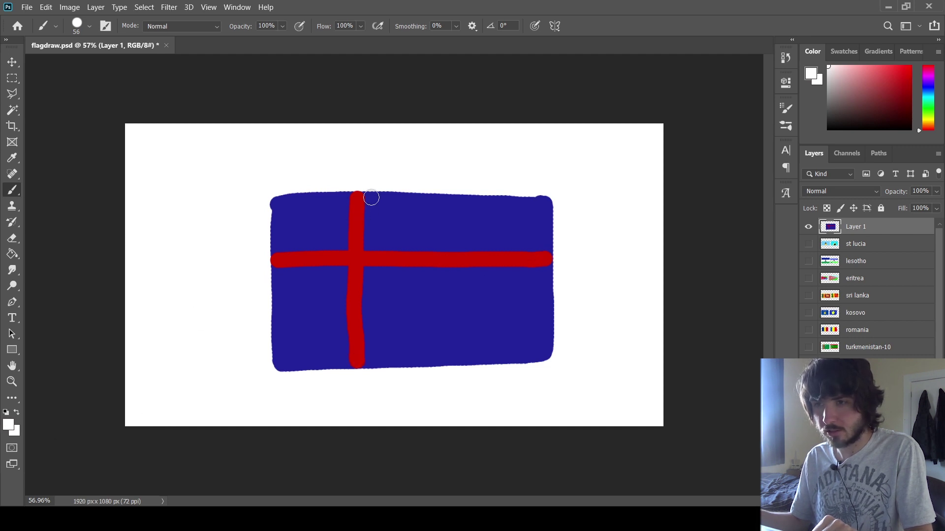
key(bracketleft)
key(bracketleft)
key(bracketleft)
key(bracketleft)
key(bracketleft)
key(bracketleft)
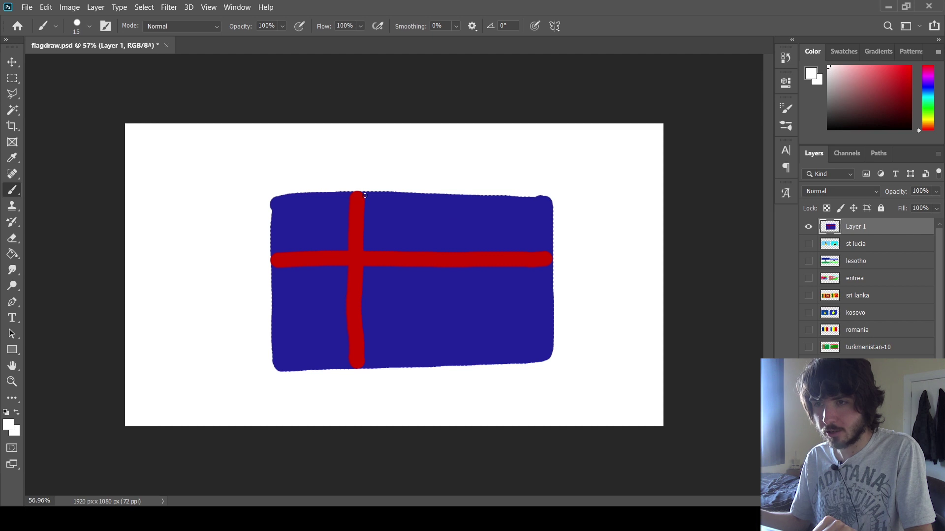
drag(364, 195, 358, 246)
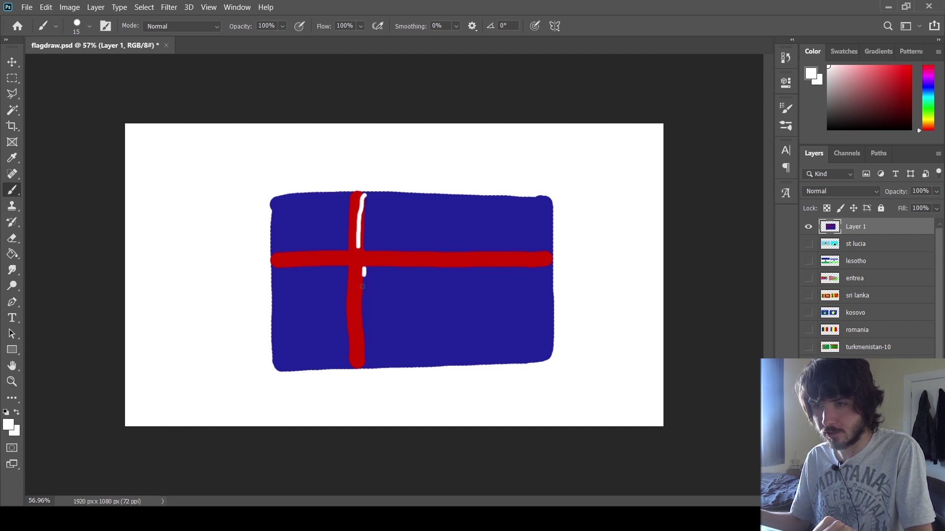
drag(361, 293, 362, 368)
drag(362, 266, 550, 271)
drag(310, 268, 357, 266)
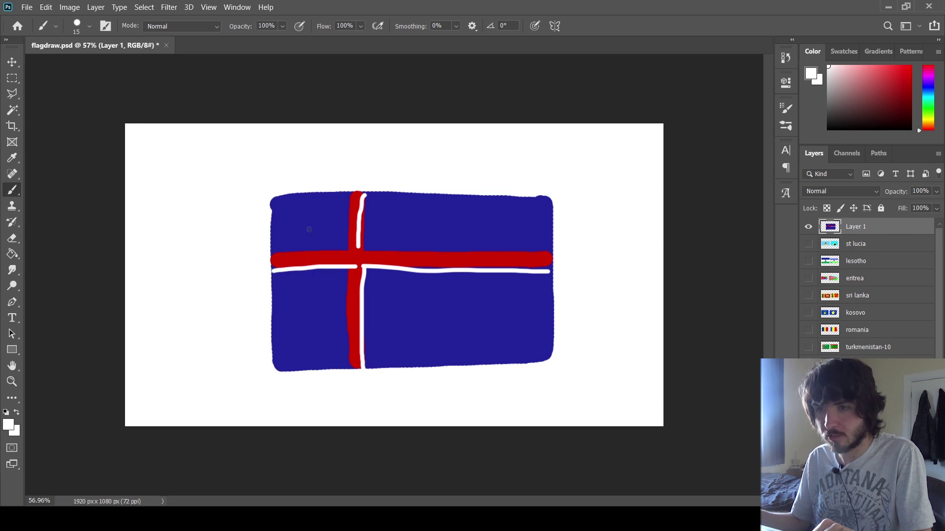
- Add white edging above the horizontal bar and along the vertical bar's left side
mouse_move(274, 254)
mouse_down()
mouse_move(347, 248)
mouse_move(343, 200)
mouse_up()
drag(369, 246, 546, 247)
key(ctrl+z)
drag(365, 250, 551, 253)
drag(345, 274, 345, 367)
click(19, 80)
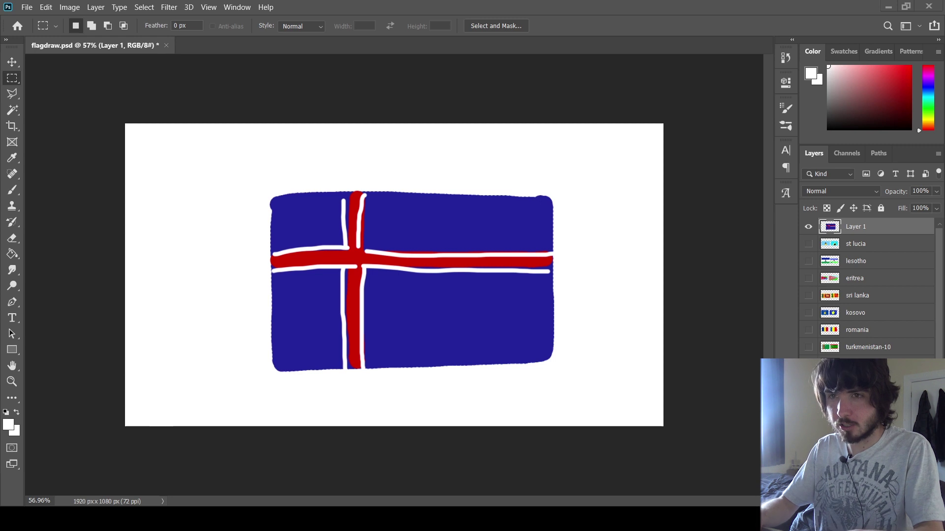
- Paste the real Iceland flag, enlarge it and move it to the left
key(ctrl+v)
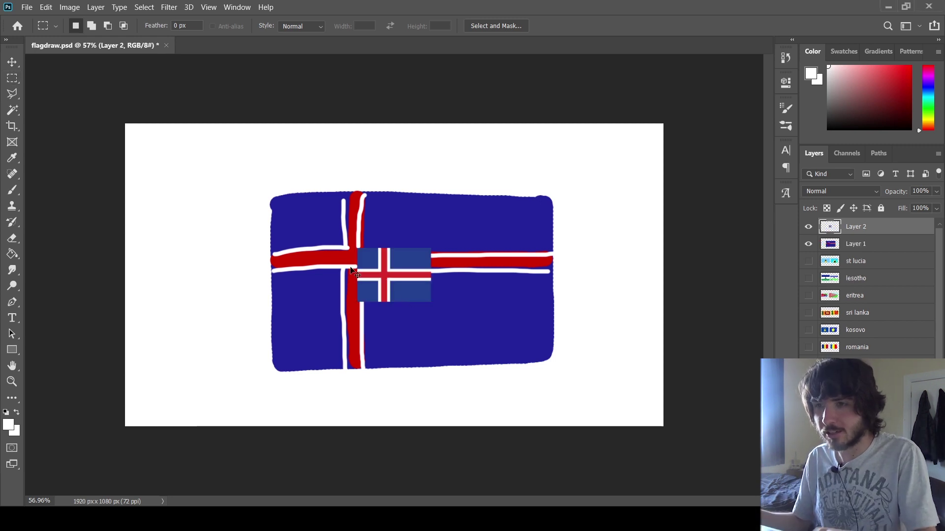
key(ctrl+t)
drag(356, 248, 270, 252)
key(Return)
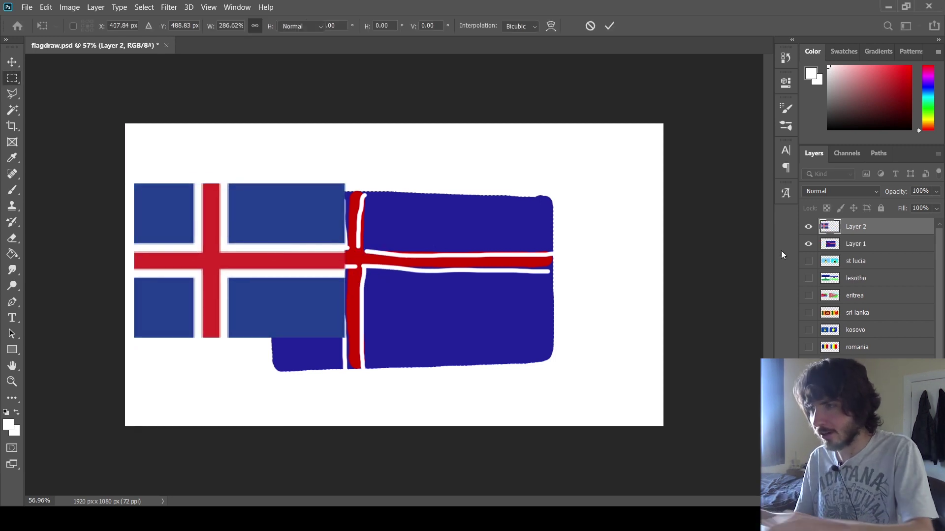
key(alt+bracketleft)
- Scale the drawn Iceland flag to about 86% and place it beside the real flag
key(ctrl+t)
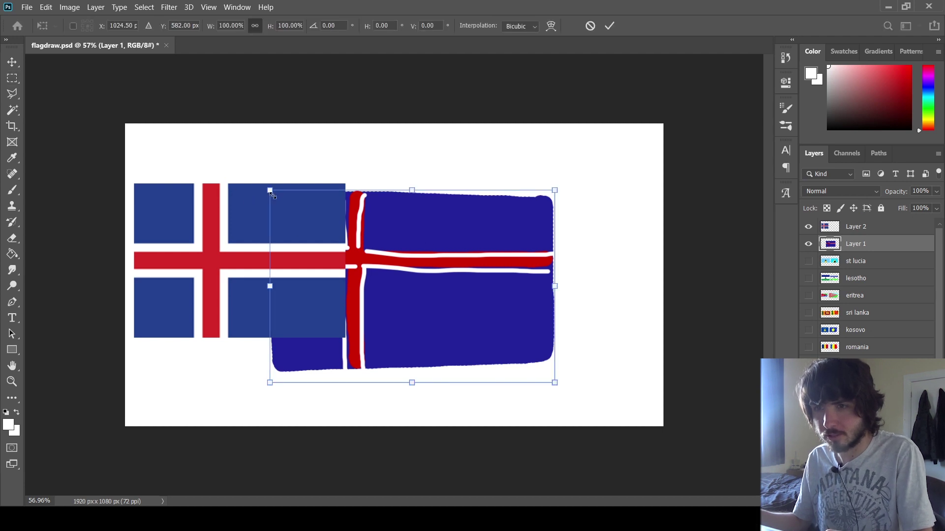
drag(270, 189, 328, 230)
mouse_move(479, 280)
mouse_down()
mouse_move(536, 250)
mouse_move(527, 251)
mouse_up()
drag(612, 190, 630, 179)
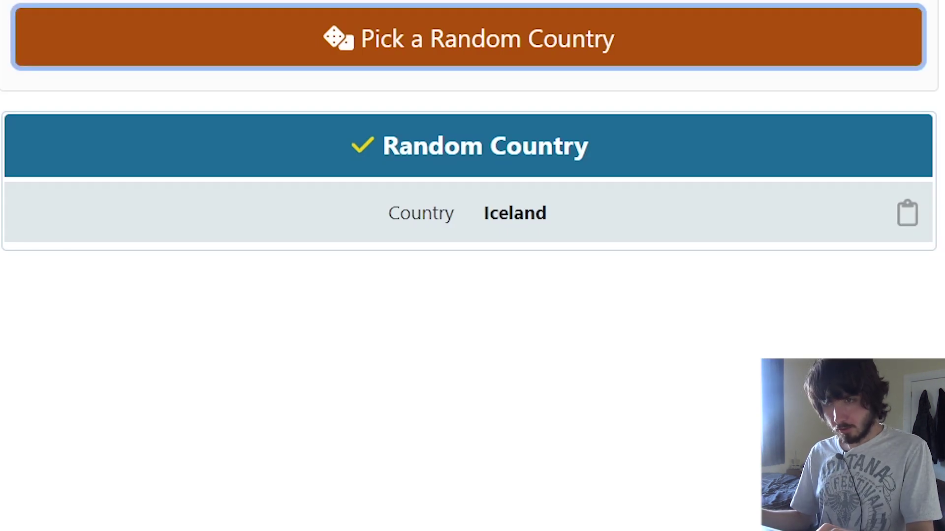
key(Return)
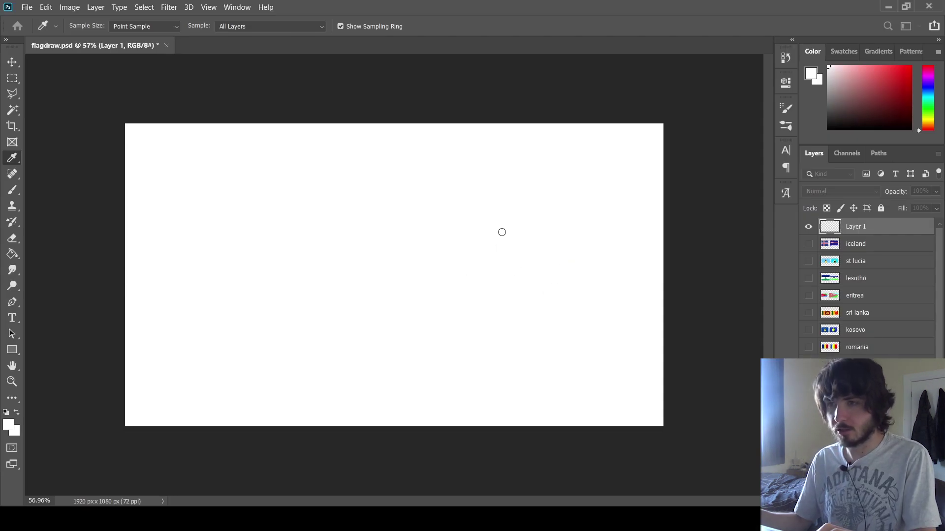
- Paint a large blue vertical stroke with red blobs on either side
key(b)
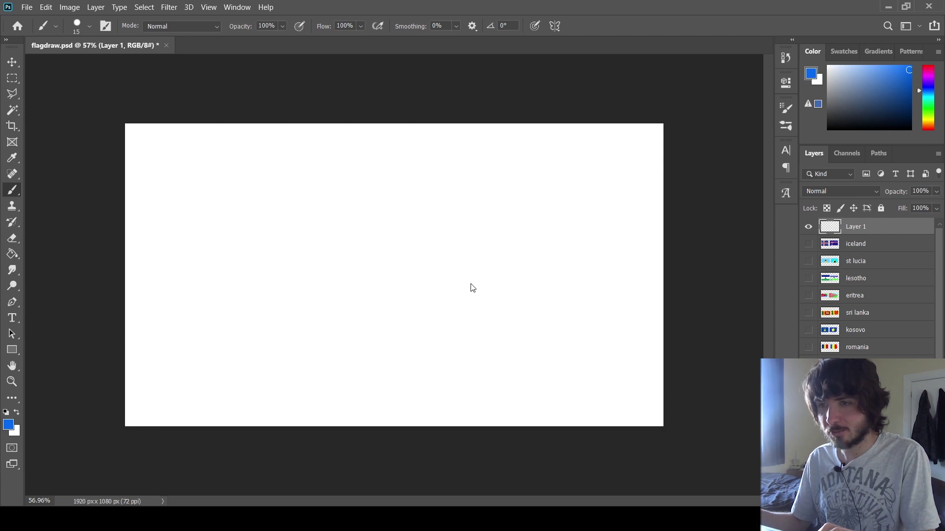
key(bracketright)
key(bracketright)
drag(382, 194, 370, 326)
key(ctrl+z)
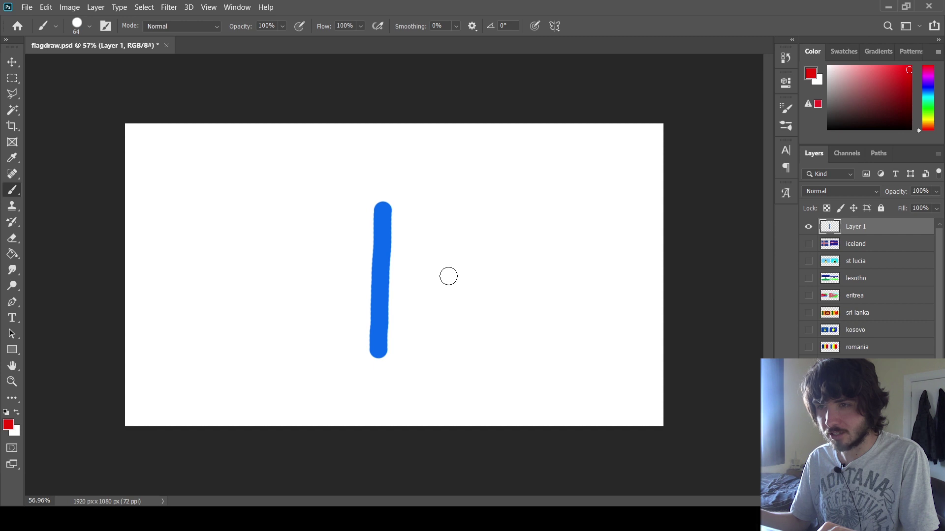
mouse_move(448, 277)
mouse_down()
mouse_move(413, 270)
mouse_move(423, 268)
mouse_up()
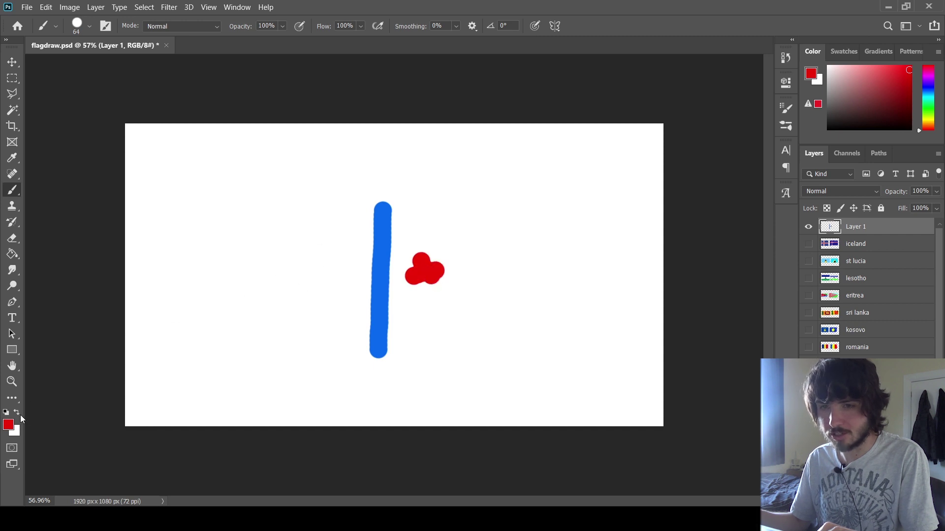
key(i)
key(b)
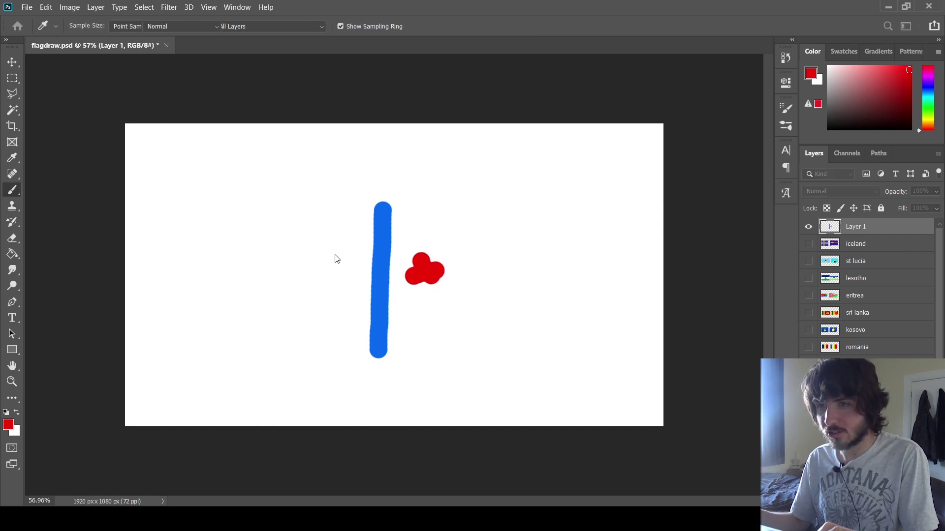
drag(317, 238, 331, 239)
click(322, 274)
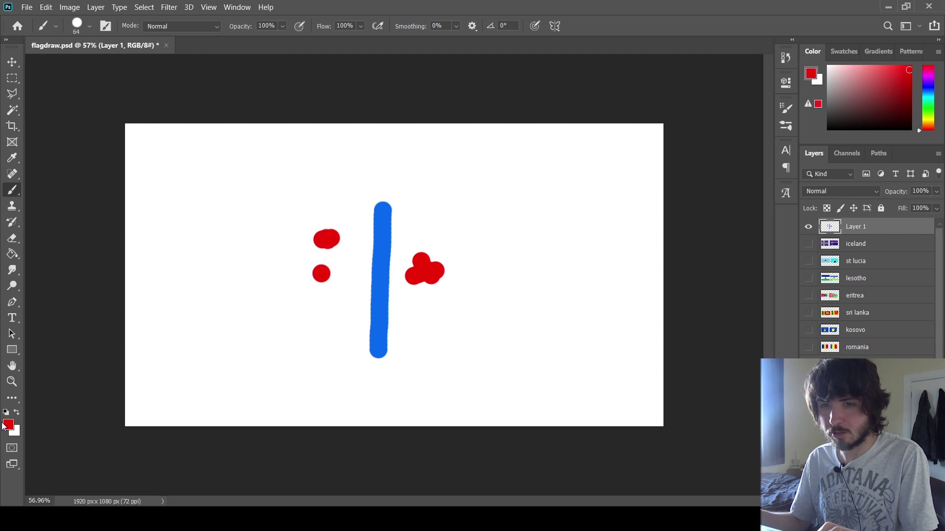
- Add green vertical strokes left and right of the blue stroke
key(i)
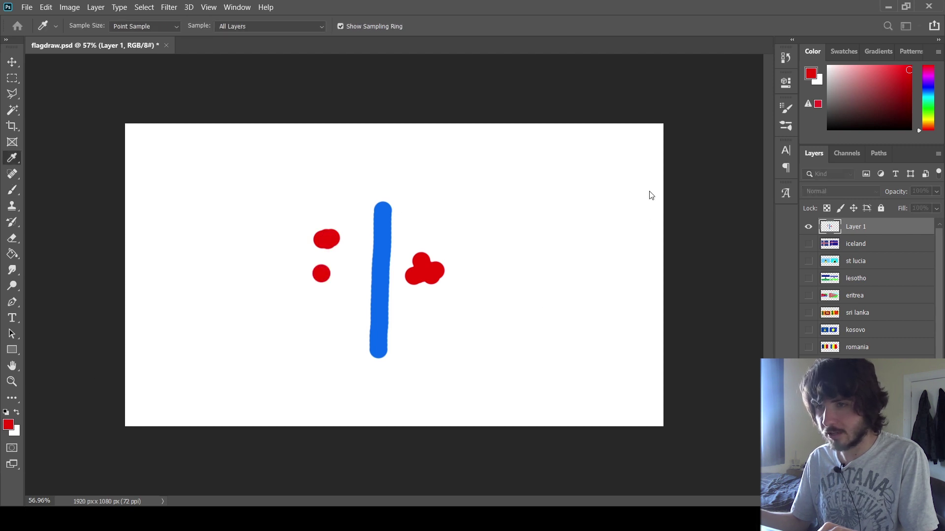
key(b)
drag(332, 270, 328, 326)
click(457, 284)
drag(458, 316, 458, 344)
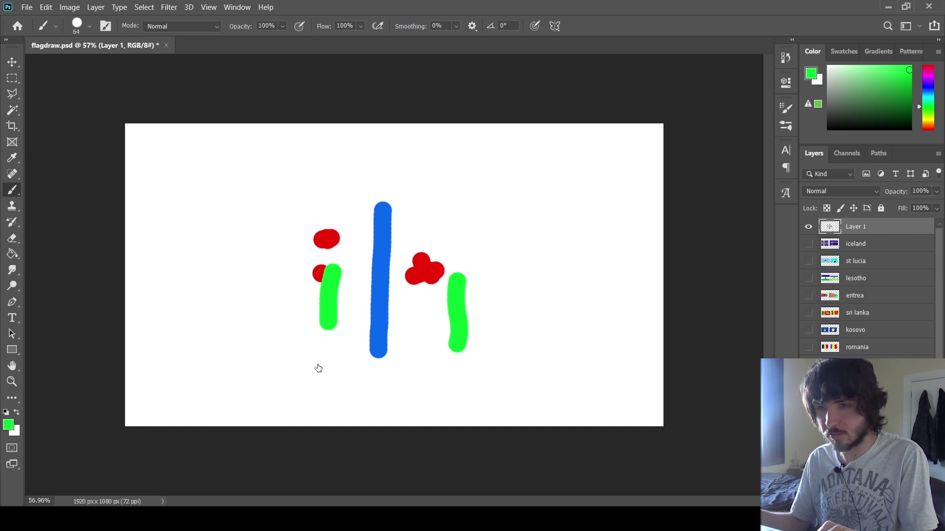
- Draw a black border around the flag shapes with a 20 px brush
key(i)
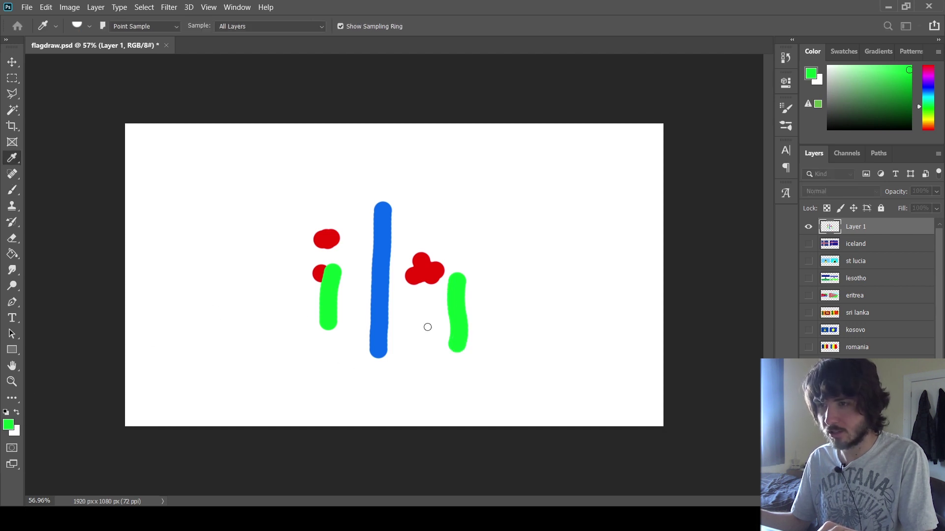
key(b)
key(d)
key(bracketleft)
key(bracketleft)
key(bracketleft)
key(bracketleft)
key(bracketleft)
mouse_move(268, 207)
mouse_down()
mouse_move(470, 202)
mouse_move(511, 304)
mouse_move(511, 359)
mouse_move(306, 361)
mouse_move(270, 268)
mouse_move(281, 208)
mouse_up()
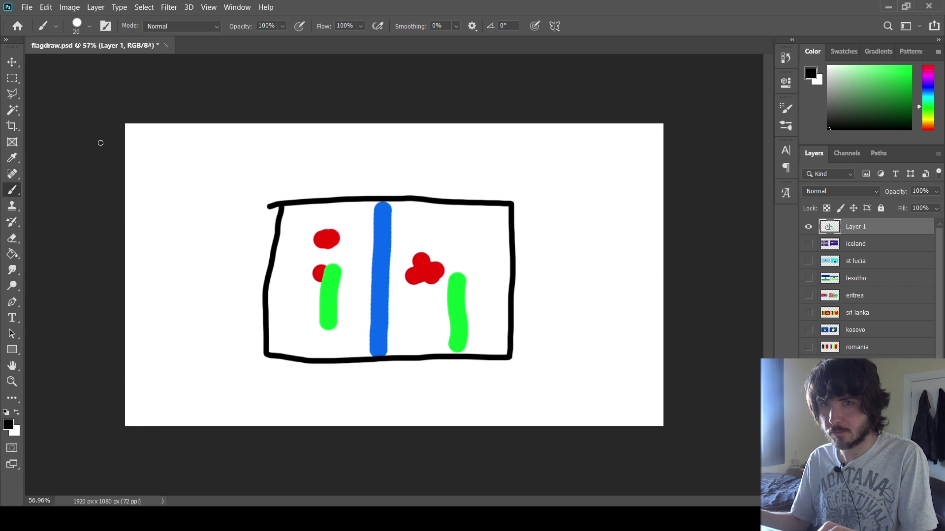
click(12, 78)
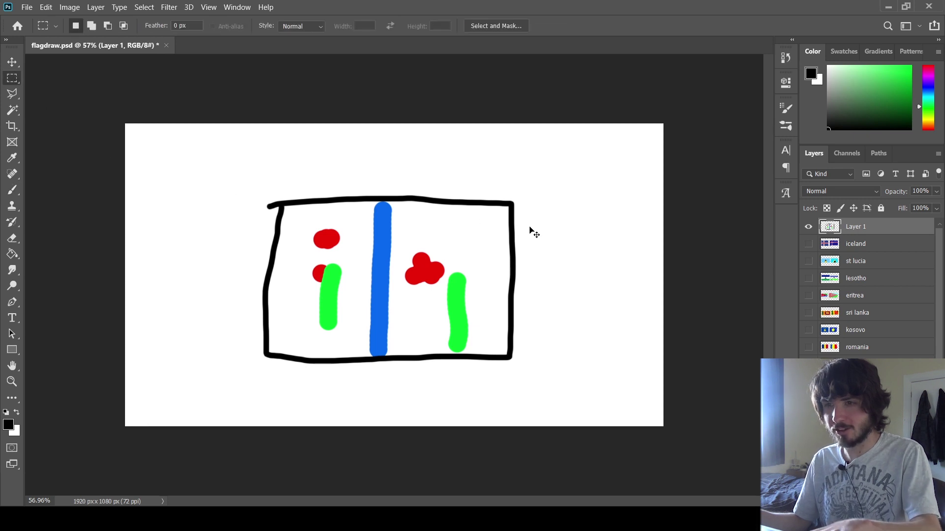
- Paste the real Central African Republic flag, enlarge it beyond 203% and move it left
key(ctrl+v)
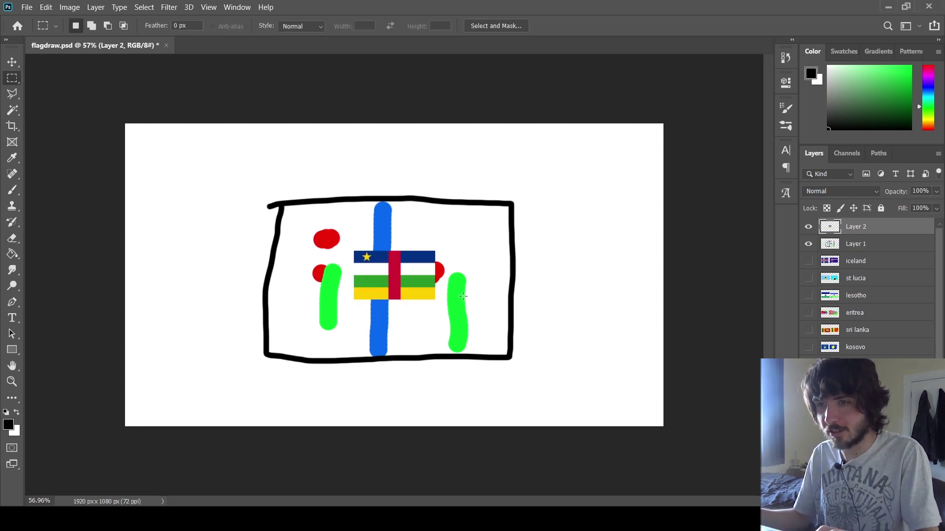
key(ctrl+t)
mouse_move(435, 251)
mouse_down()
mouse_move(535, 201)
mouse_move(553, 178)
mouse_up()
mouse_move(512, 228)
mouse_down()
mouse_move(301, 279)
mouse_move(281, 270)
mouse_up()
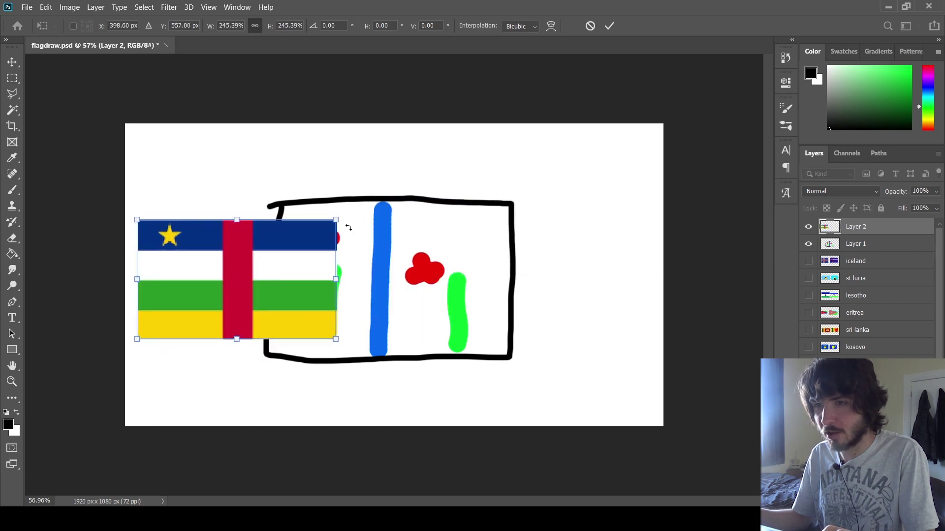
drag(336, 221, 376, 196)
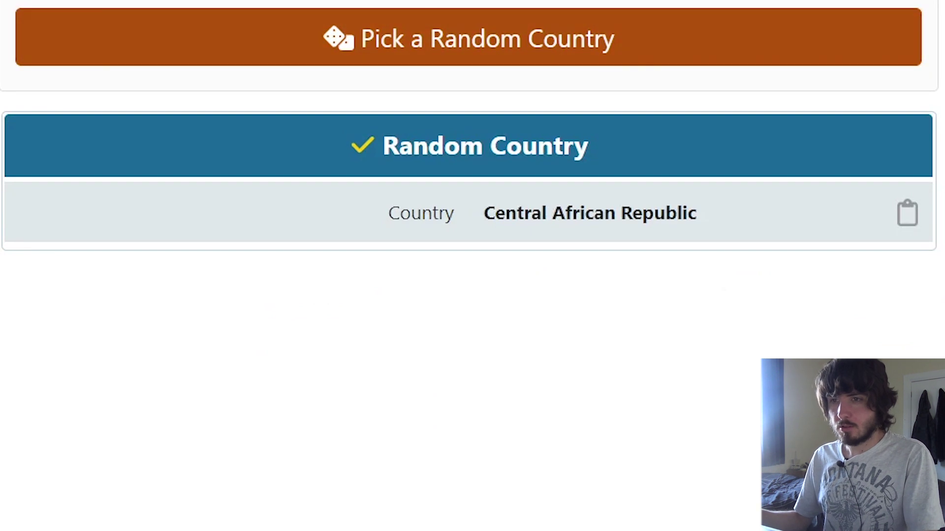
click(469, 37)
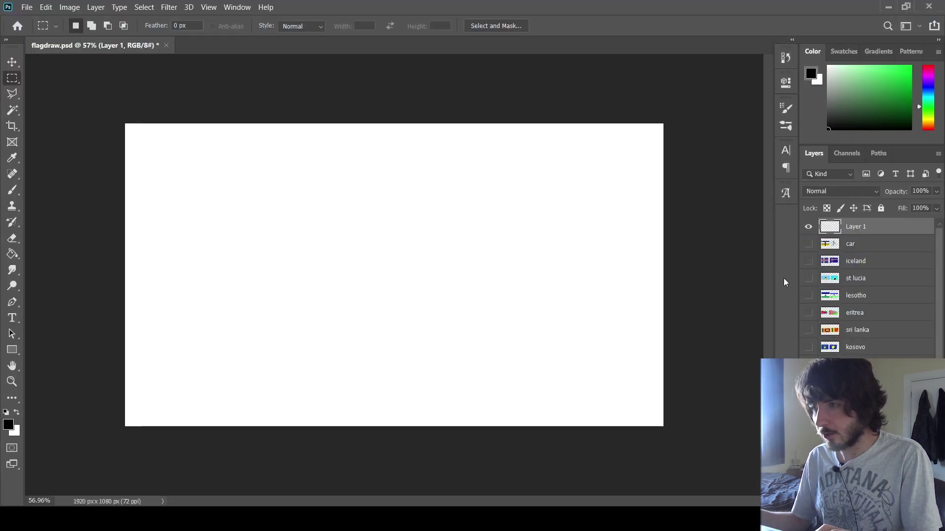
- Set a red brush at size 37 and try a straight red line, then undo it
key(b)
key(i)
key(b)
key(bracketright)
key(bracketright)
click(204, 303)
shift+click(363, 227)
key(ctrl+z)
key(ctrl+z)
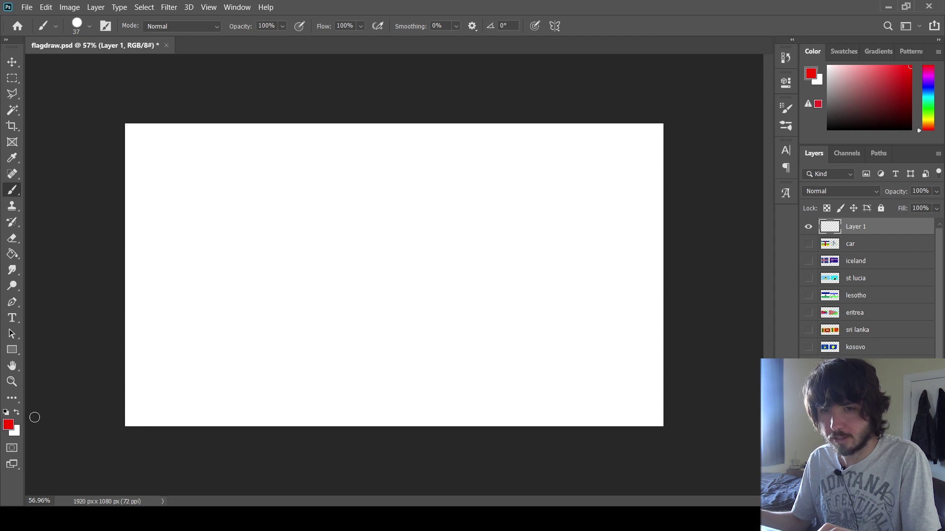
- Paint a blue diagonal, bucket-fill the wedge blue, and try a green bottom band
key(i)
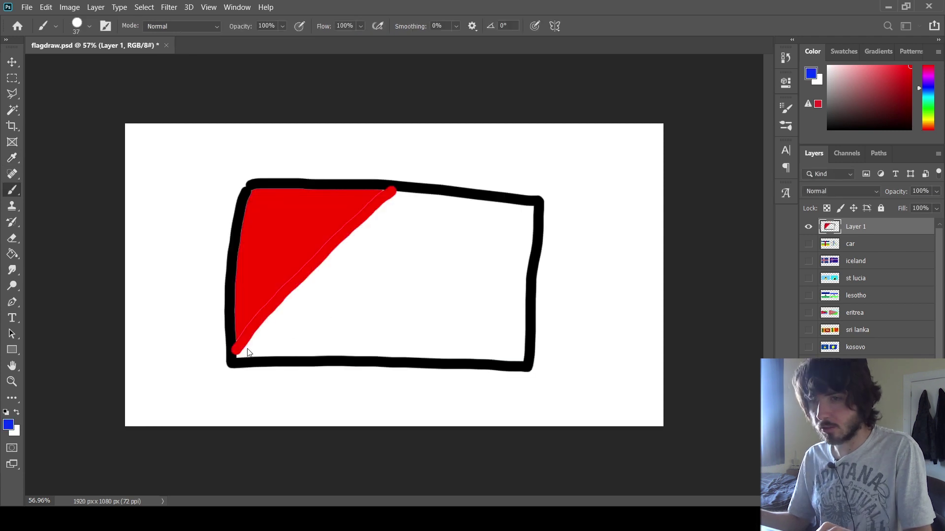
drag(237, 353, 485, 197)
key(g)
click(417, 220)
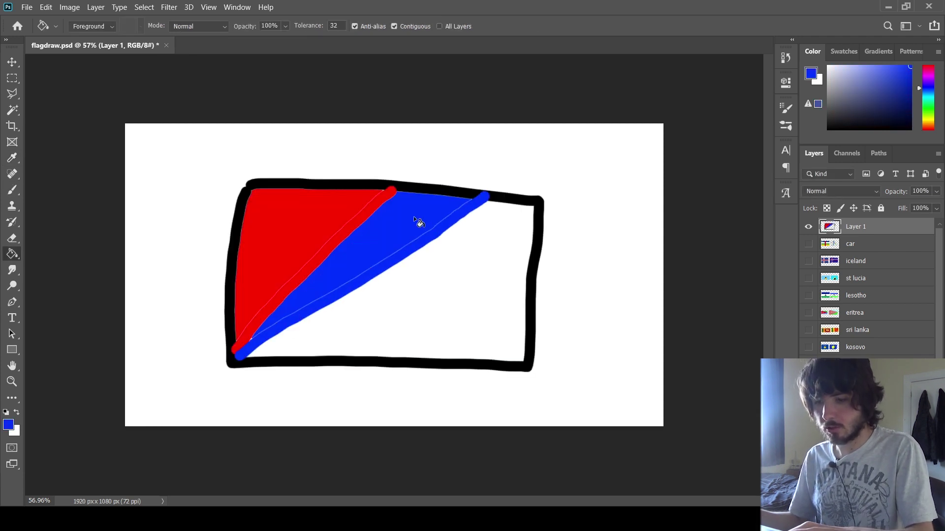
key(i)
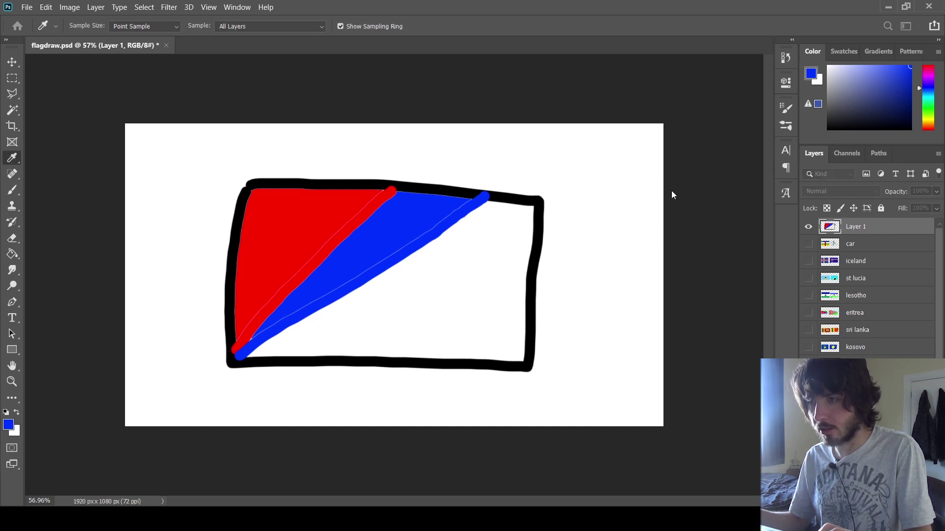
key(b)
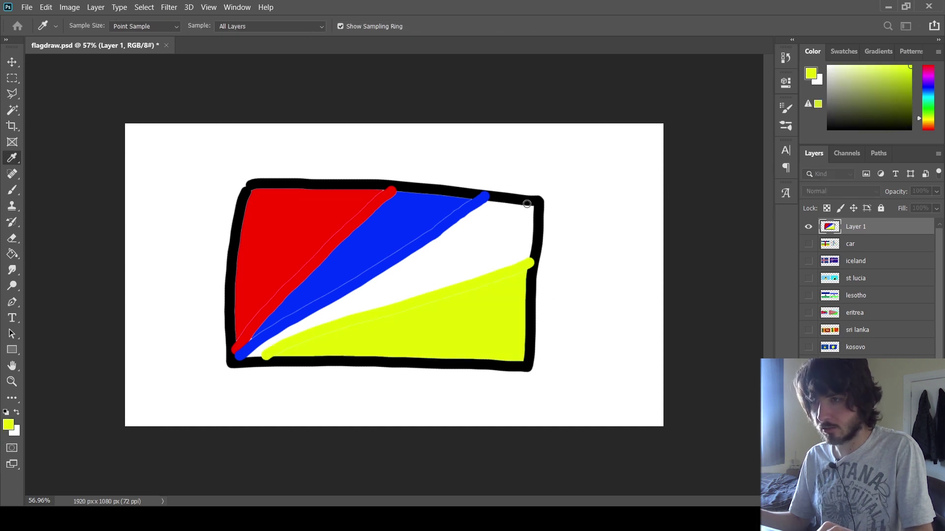
key(b)
key(b)
click(928, 109)
drag(268, 354, 518, 325)
key(ctrl+z)
- Restore the green band, paste the real Seychelles flag, scale it to about 213% and move it top-left
key(ctrl+shift+z)
key(v)
key(ctrl+v)
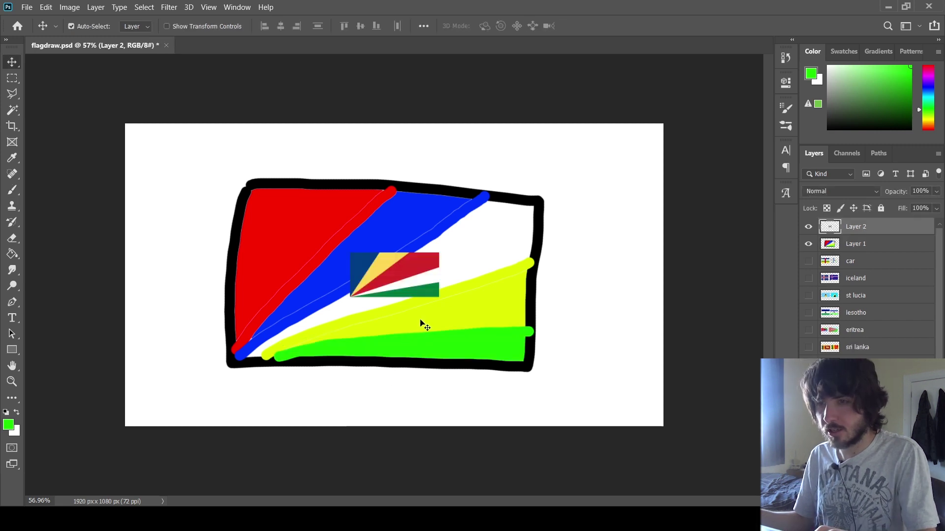
key(ctrl+t)
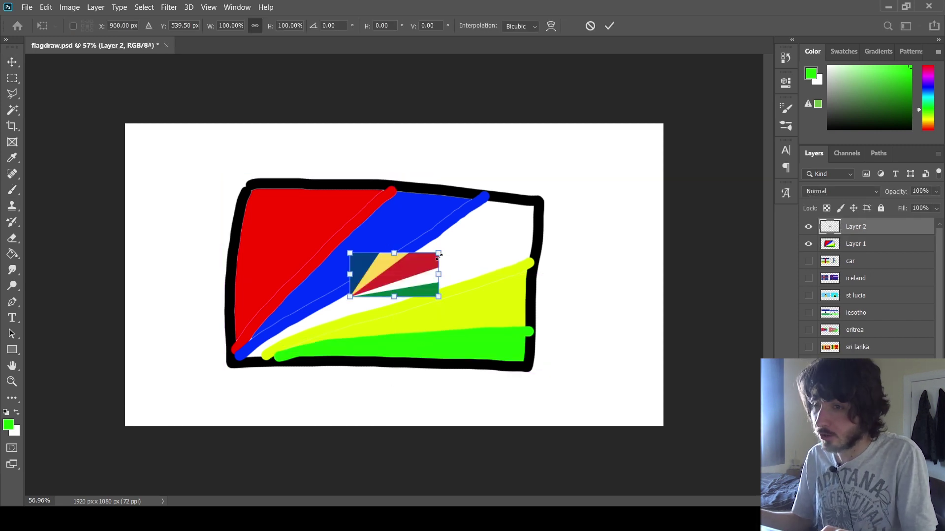
drag(438, 254, 542, 201)
mouse_move(501, 247)
mouse_down()
mouse_move(270, 228)
mouse_move(606, 297)
mouse_move(291, 258)
mouse_move(263, 265)
mouse_up()
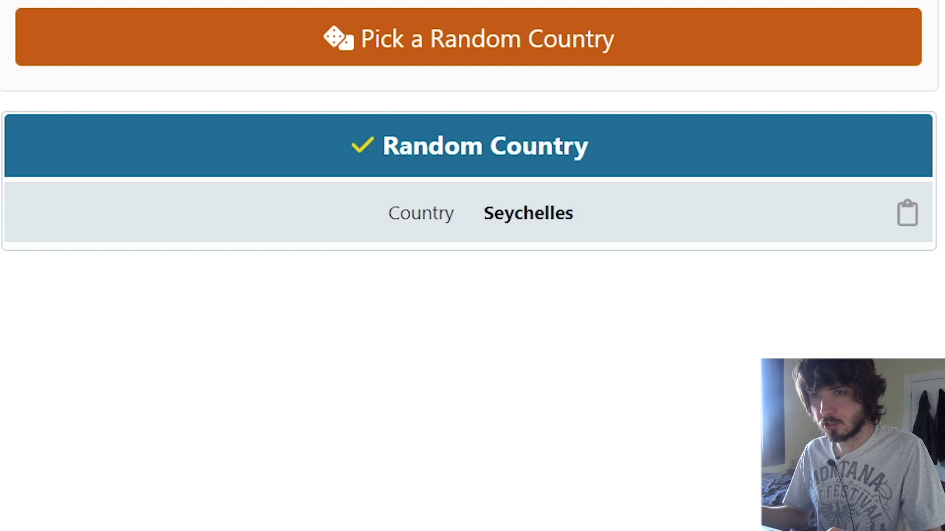
- Draw three more random countries, passing Australia and Egypt, until Grenada comes up
click(468, 39)
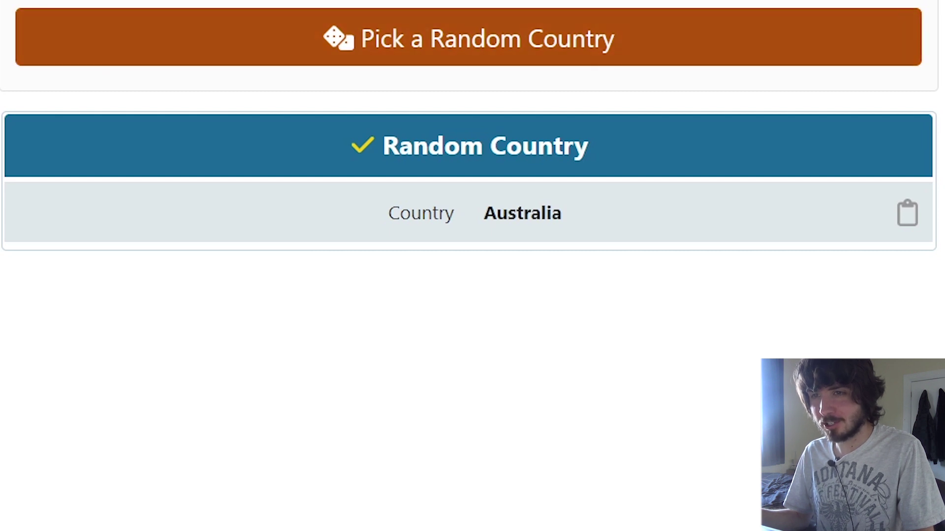
click(467, 38)
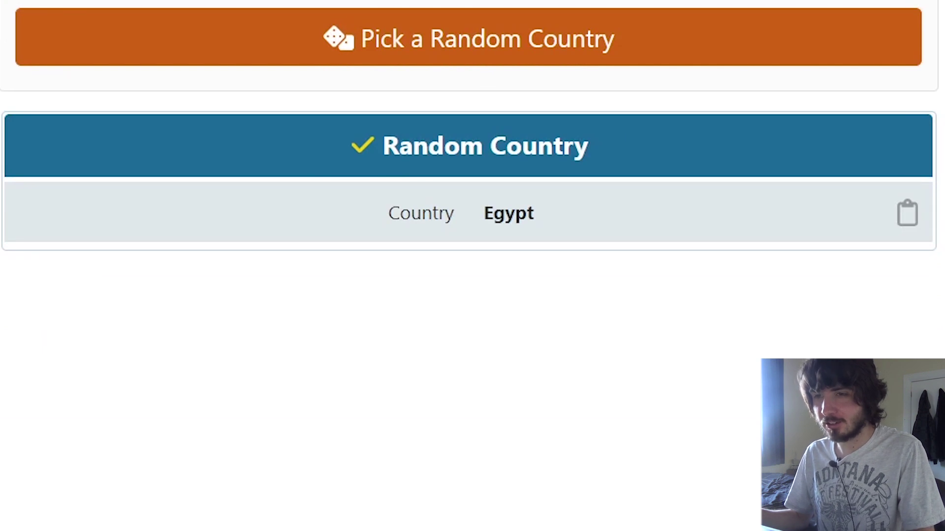
key(Return)
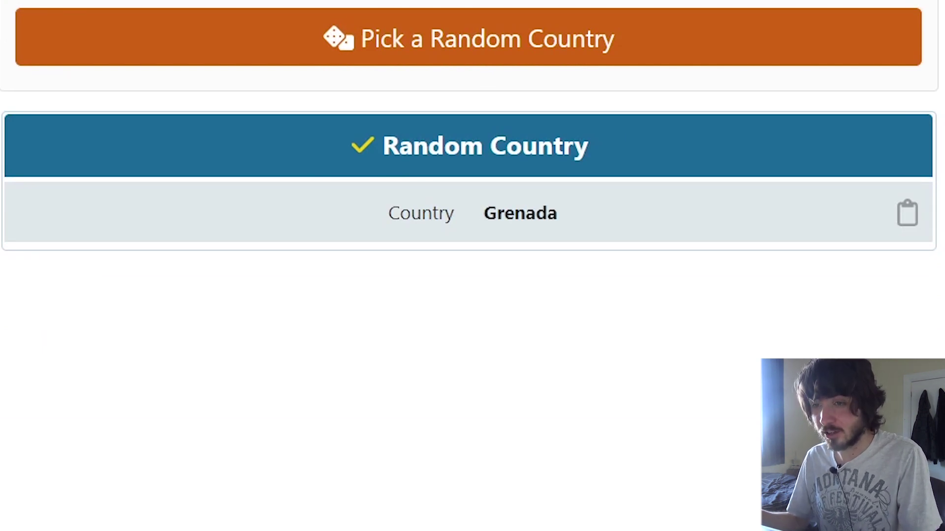